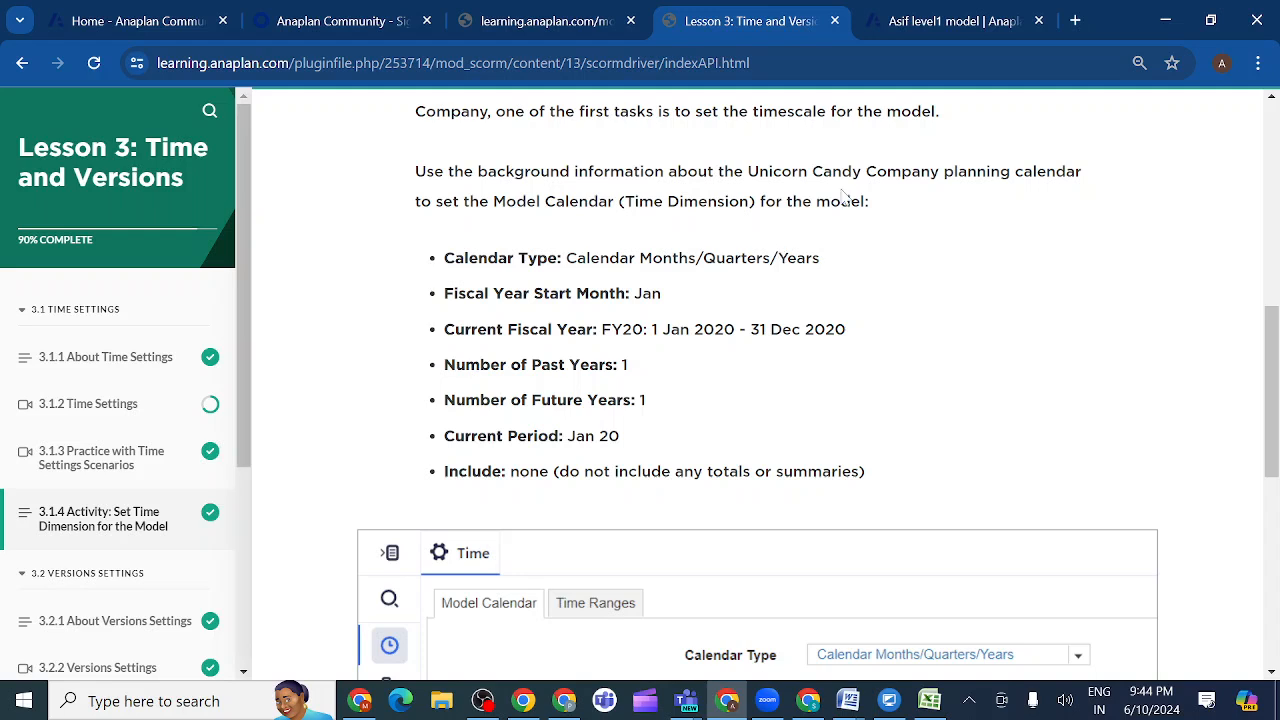
- Switch to the Anaplan model and set the model calendar's Current Period to Jan 20
left_click(916, 28)
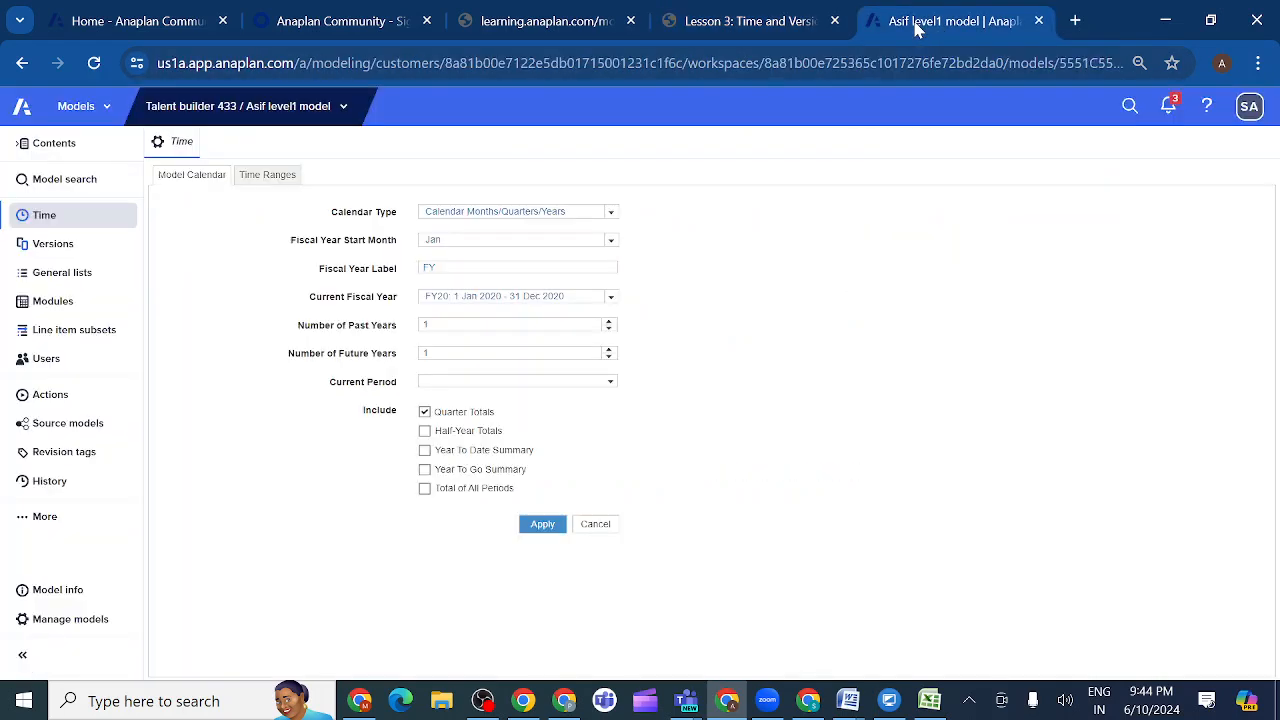
left_click(610, 384)
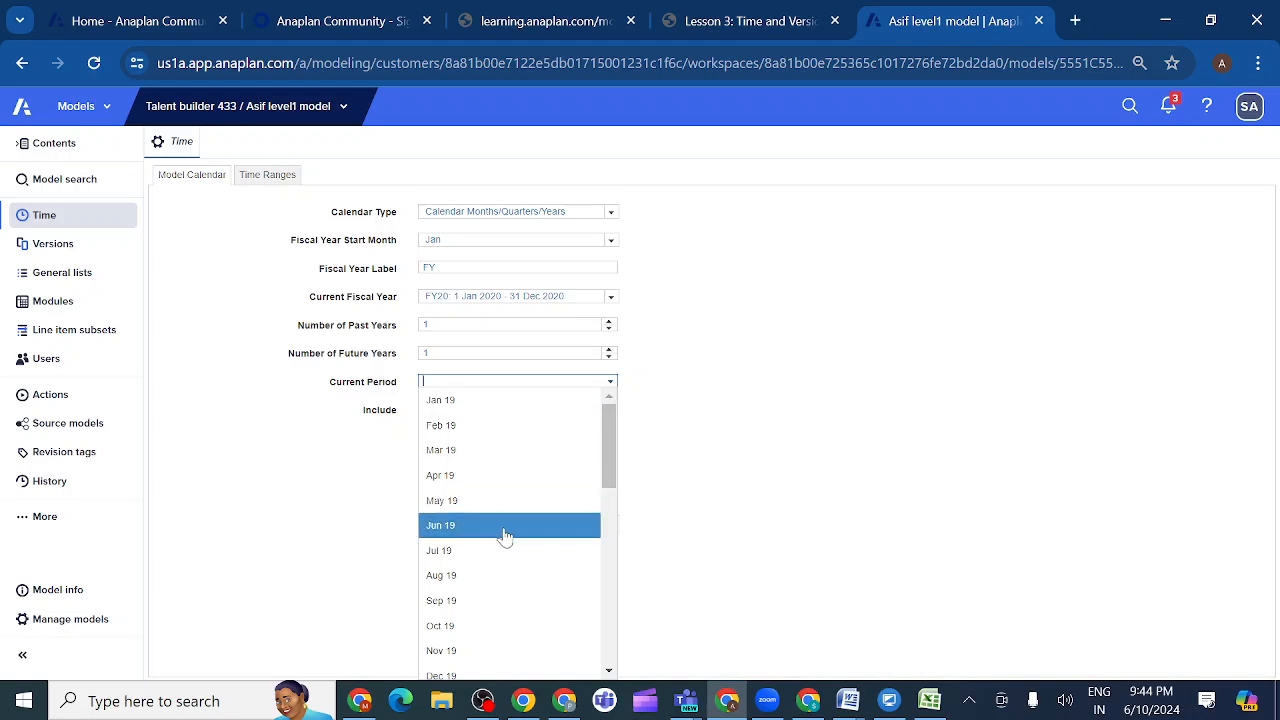
scroll(510, 585, "down", 1)
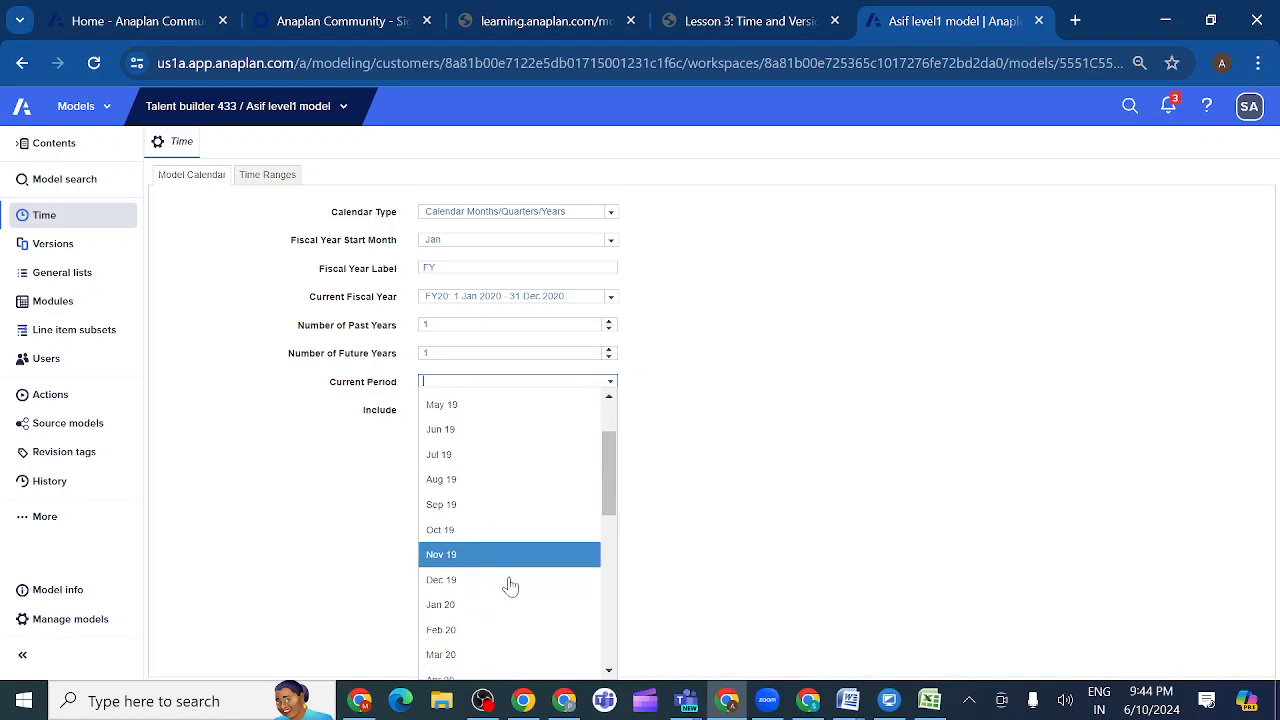
left_click(463, 603)
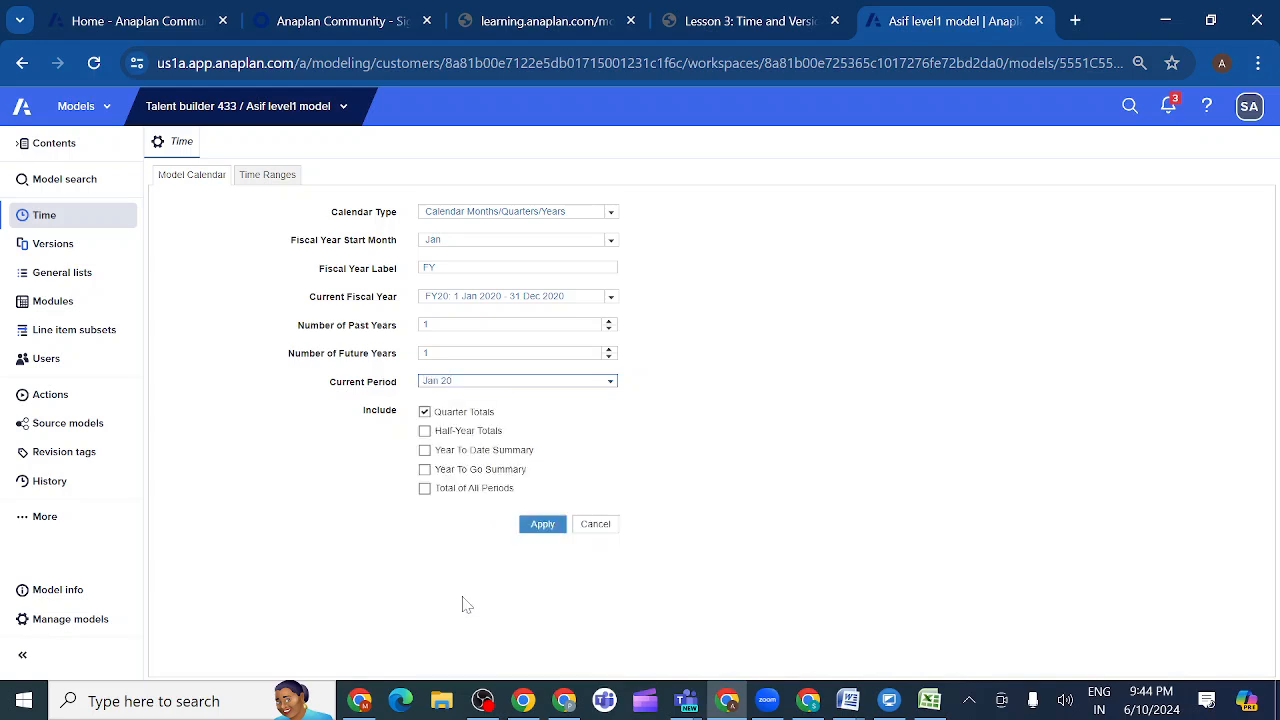
- Apply the model calendar settings with Quarter Totals excluded, and return to the lesson's reference settings
left_click(791, 25)
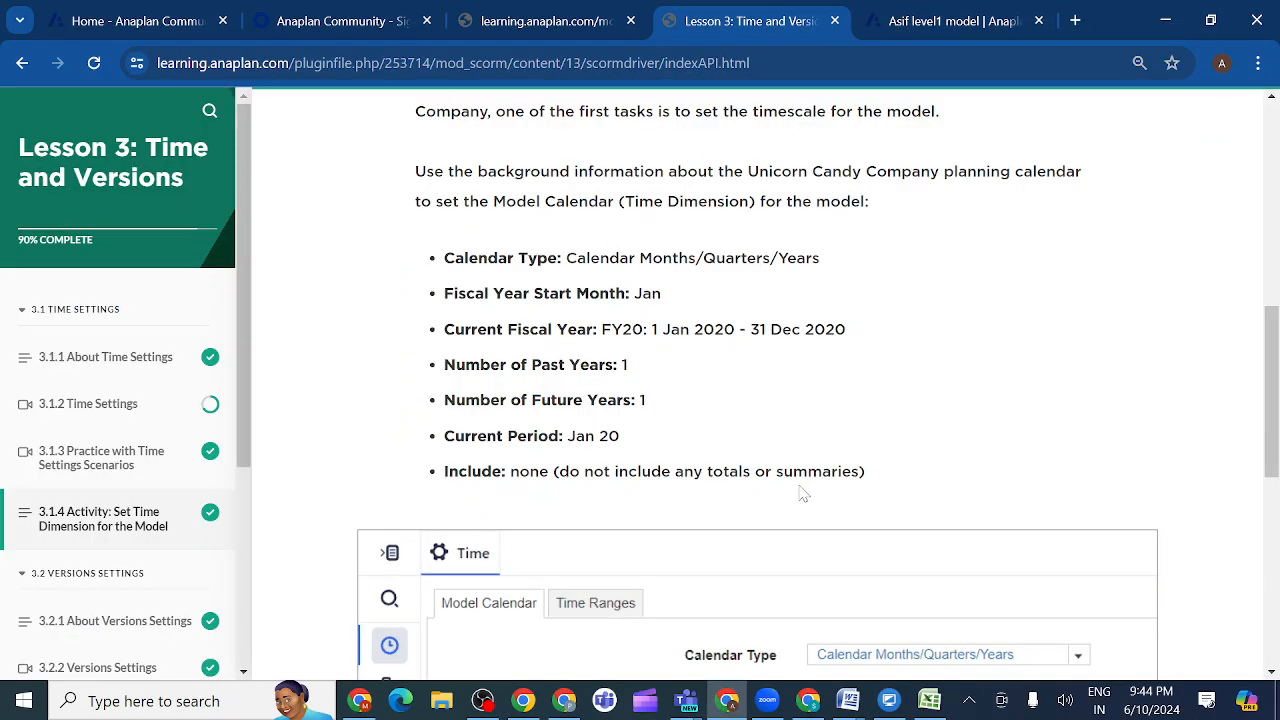
left_click(925, 22)
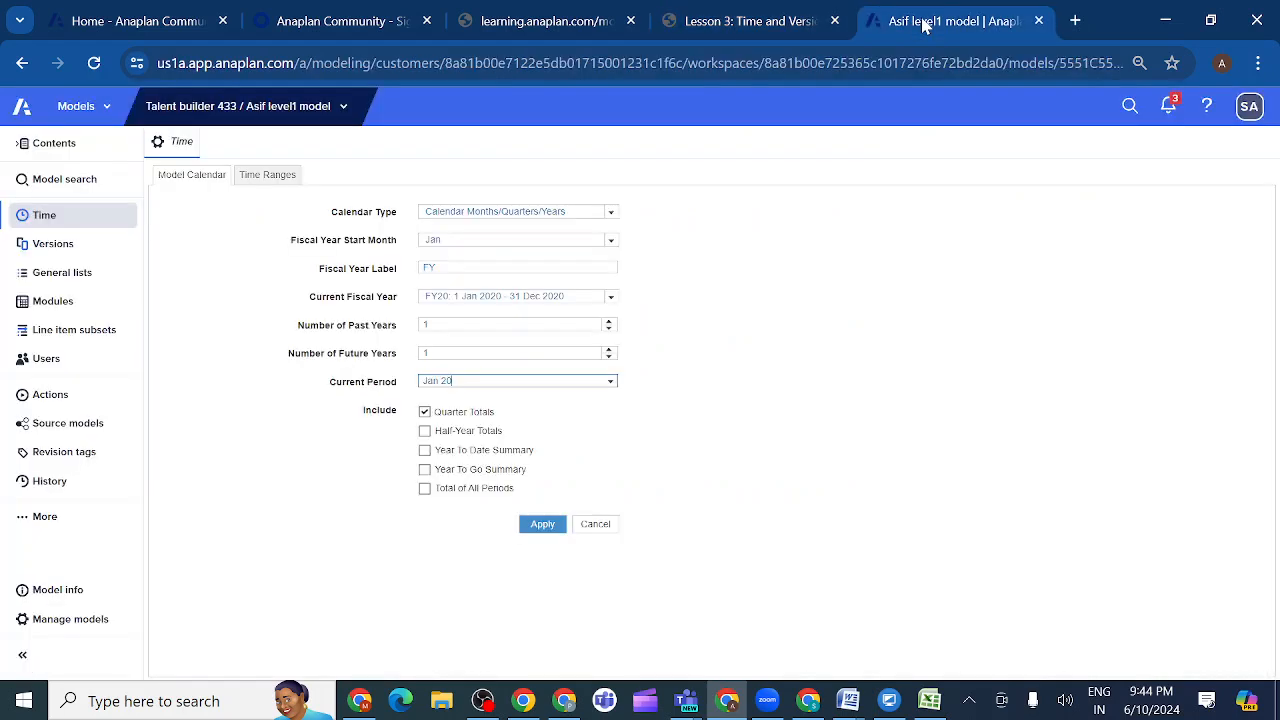
left_click(425, 413)
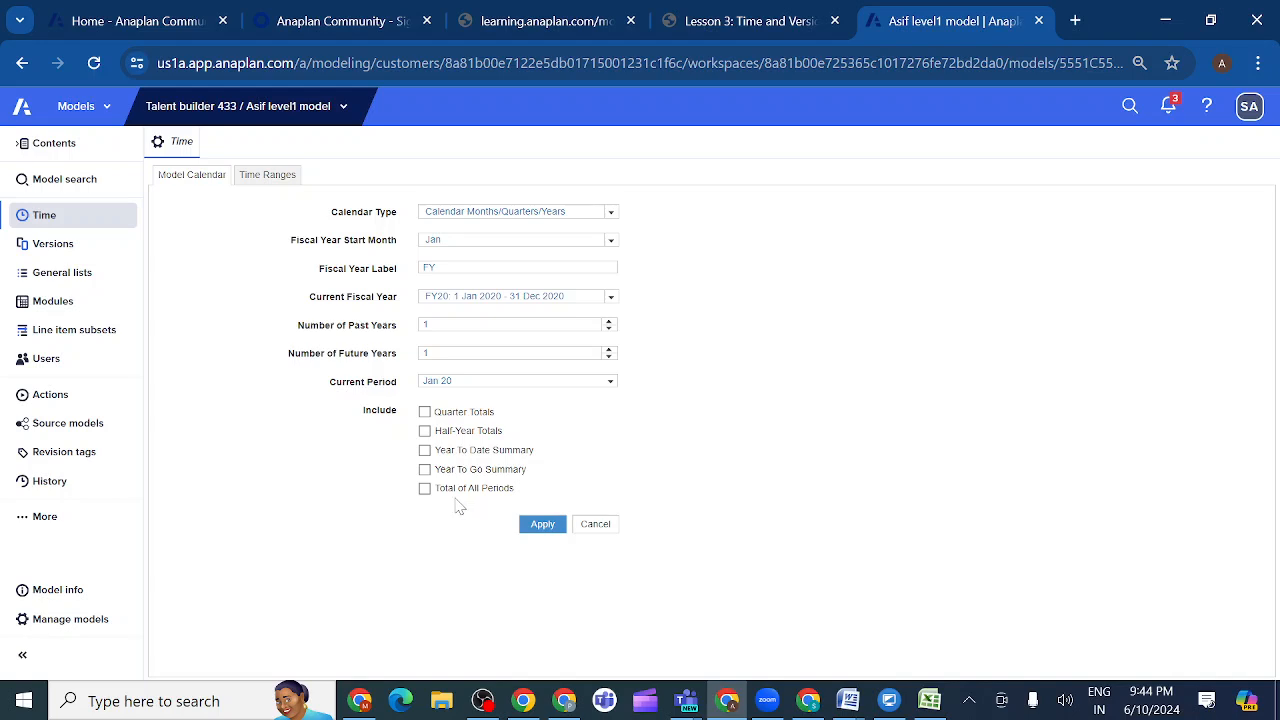
left_click(544, 530)
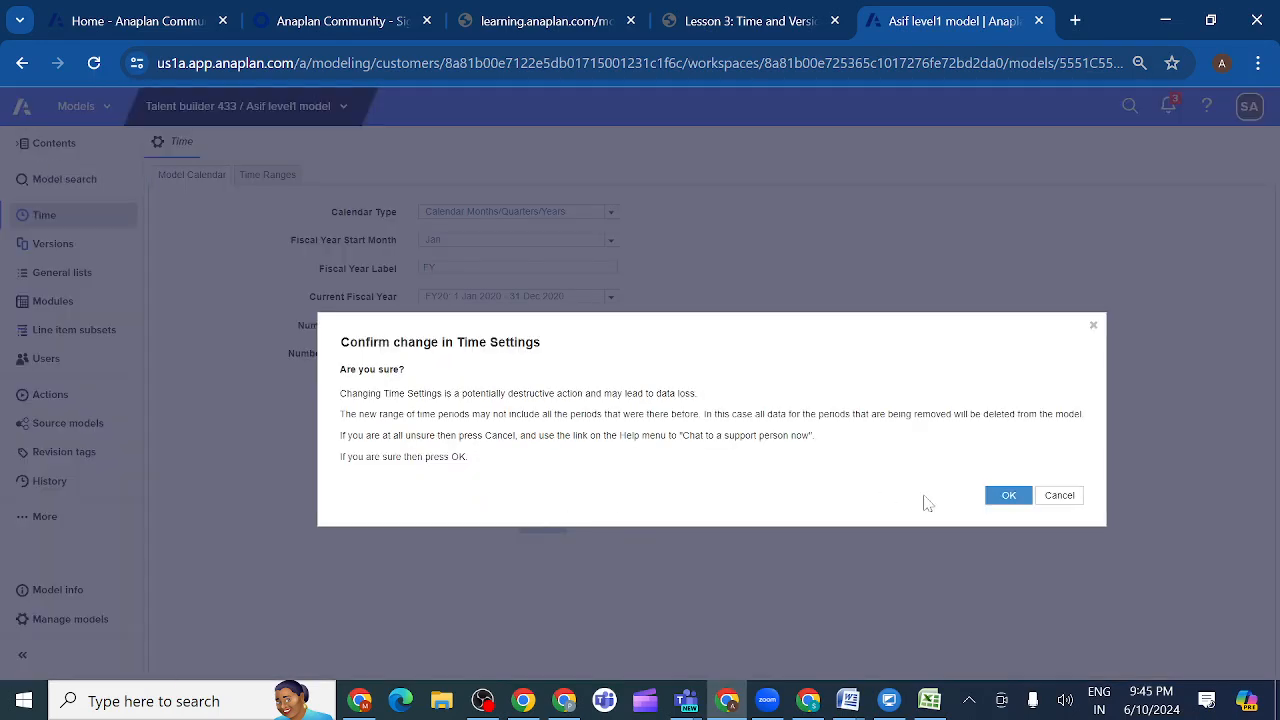
left_click(1006, 497)
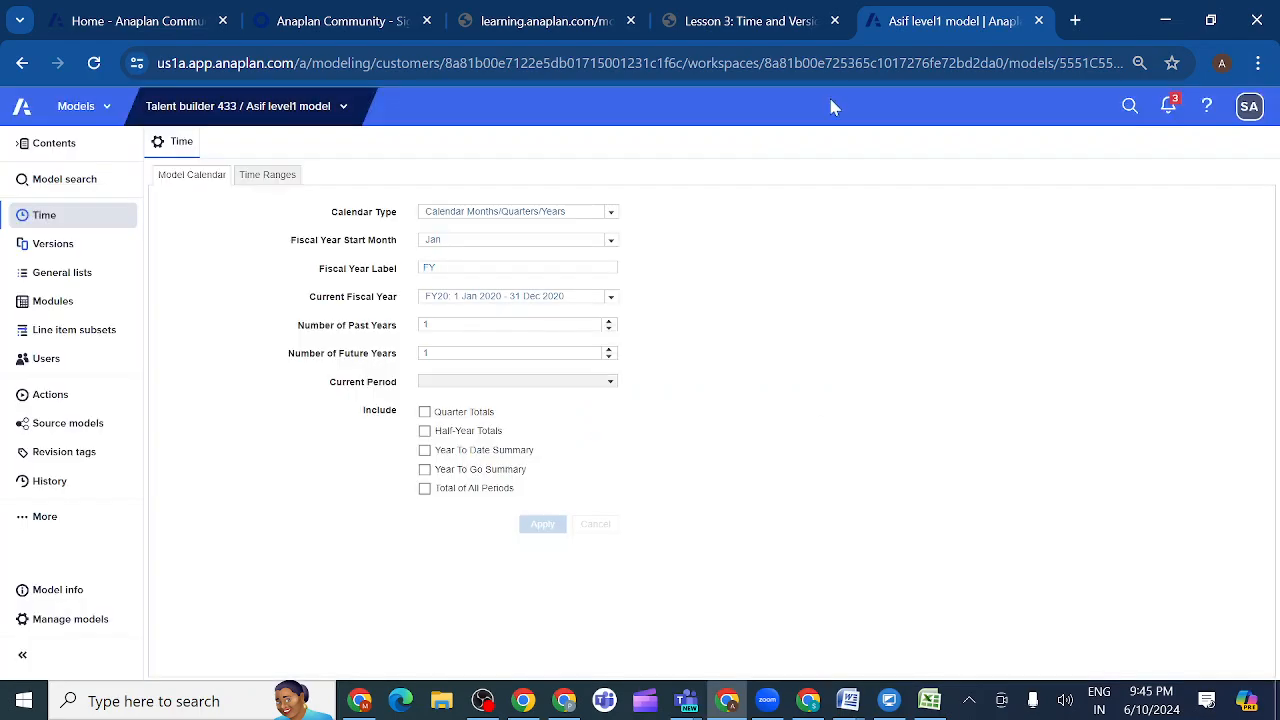
left_click(795, 22)
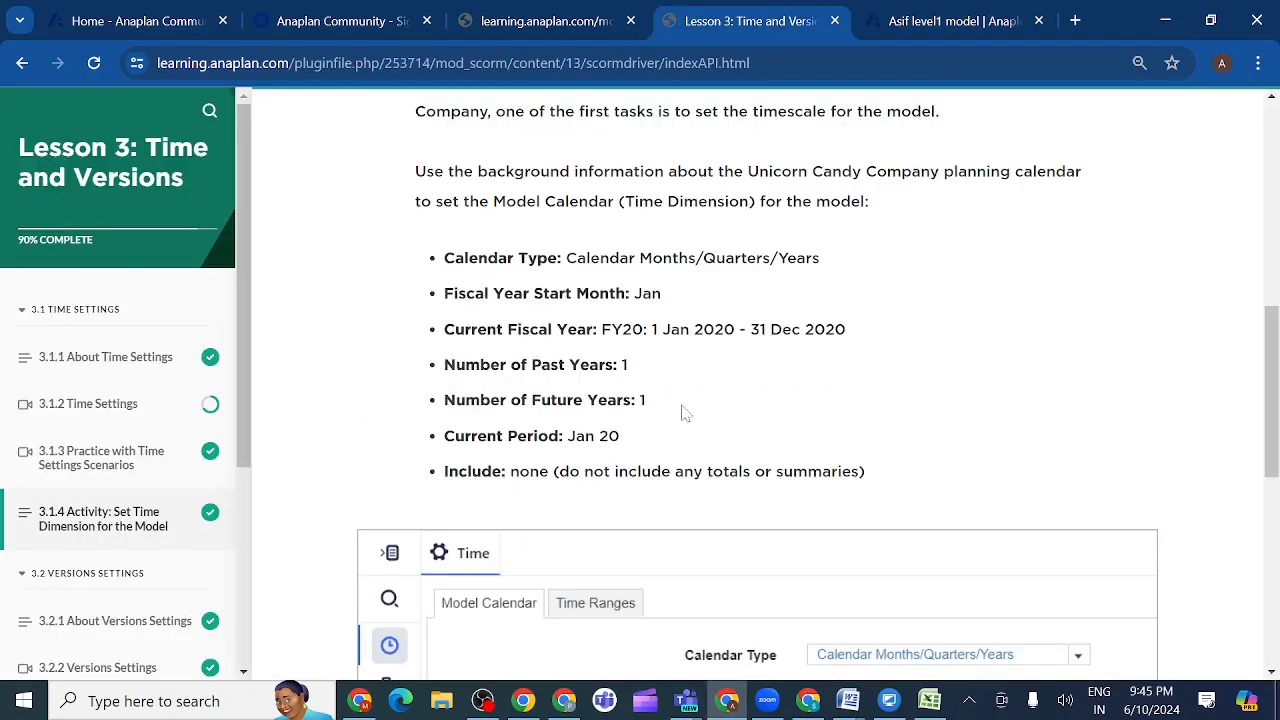
scroll(703, 542, "down", 3)
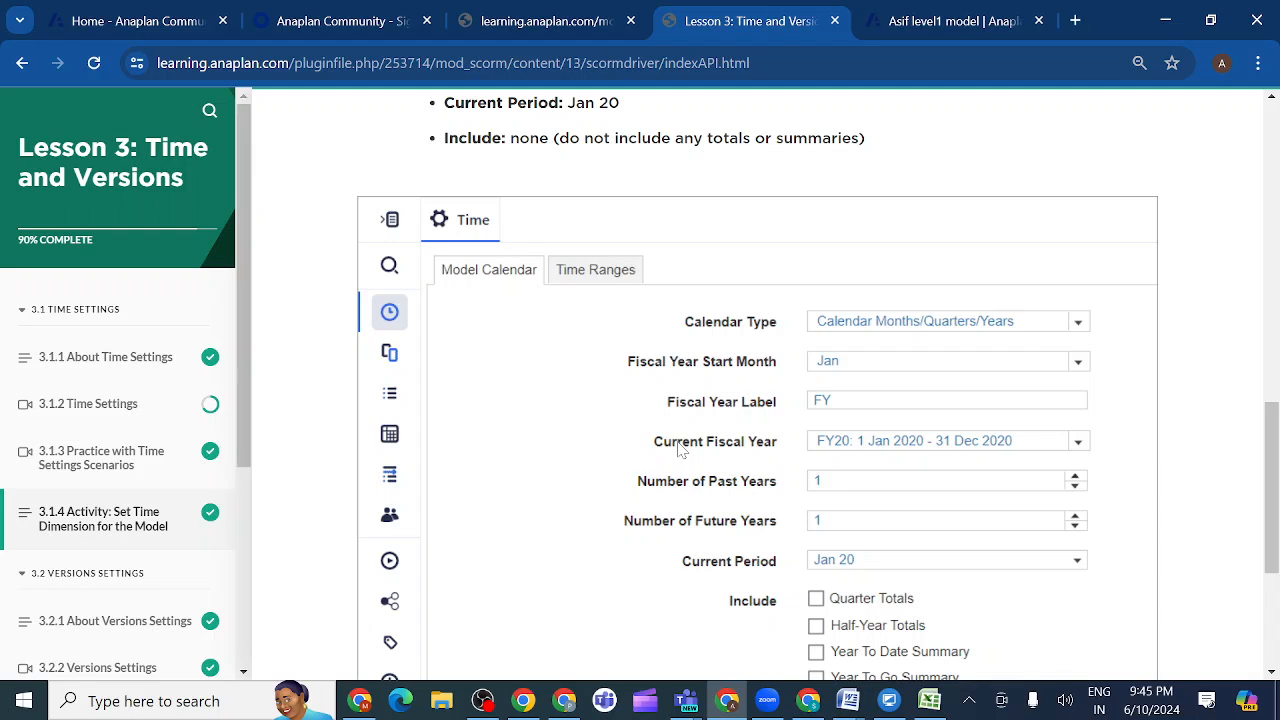
mouse_move(686, 708)
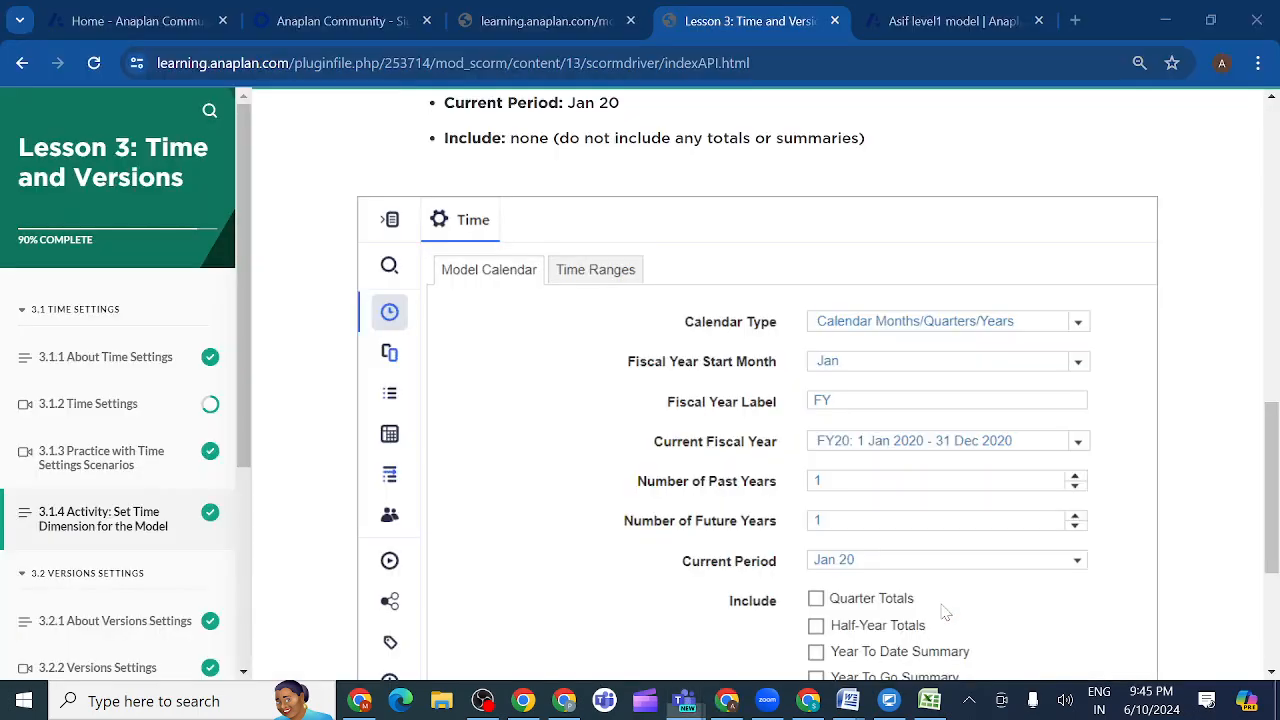
left_click(945, 610)
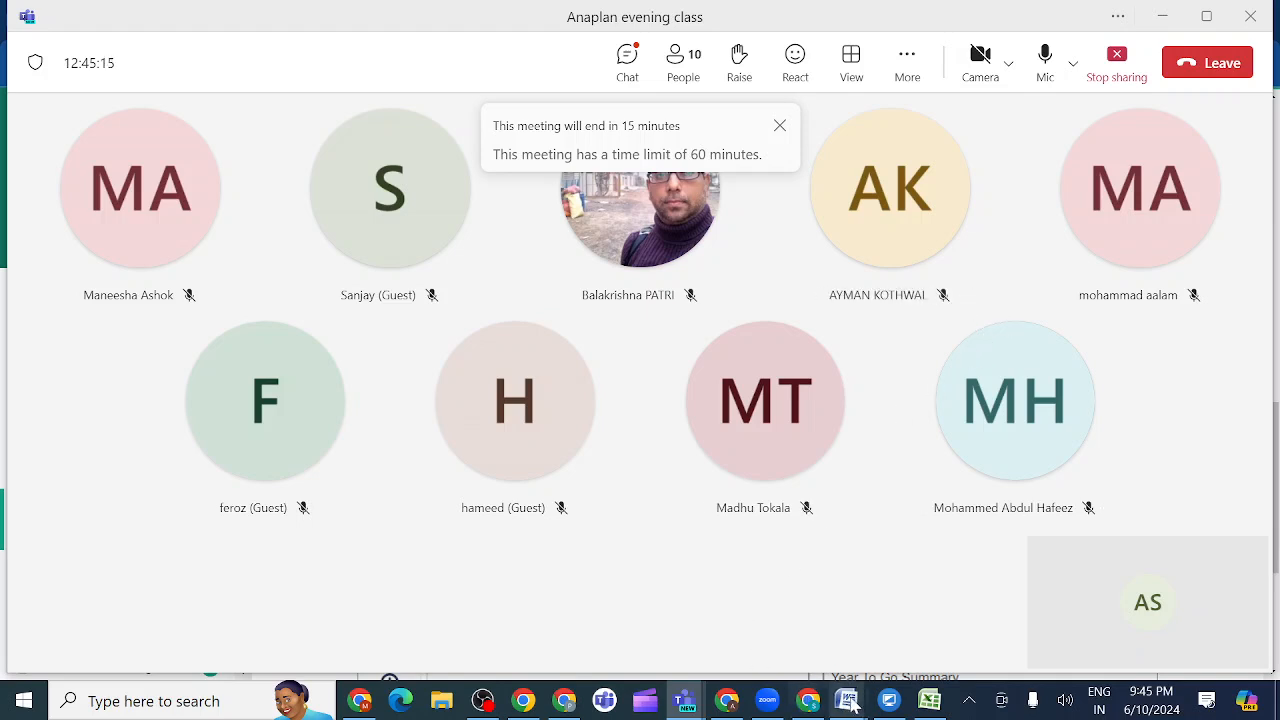
mouse_move(688, 702)
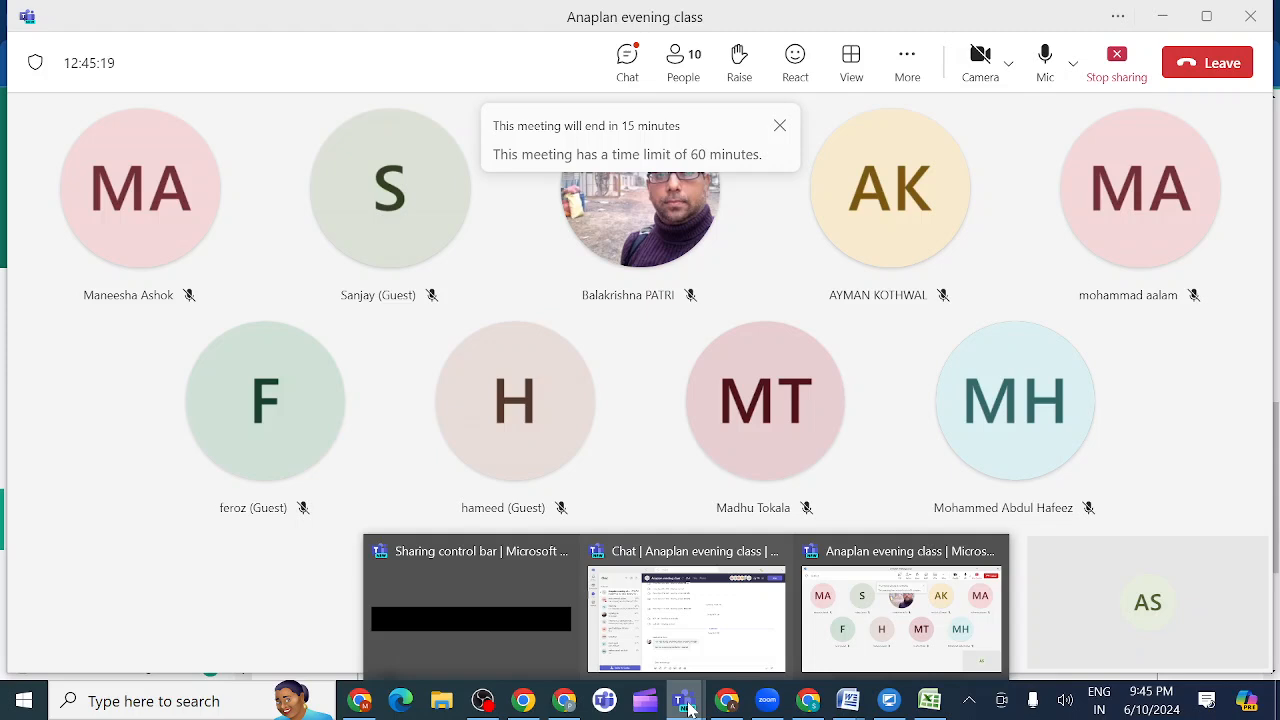
left_click(884, 652)
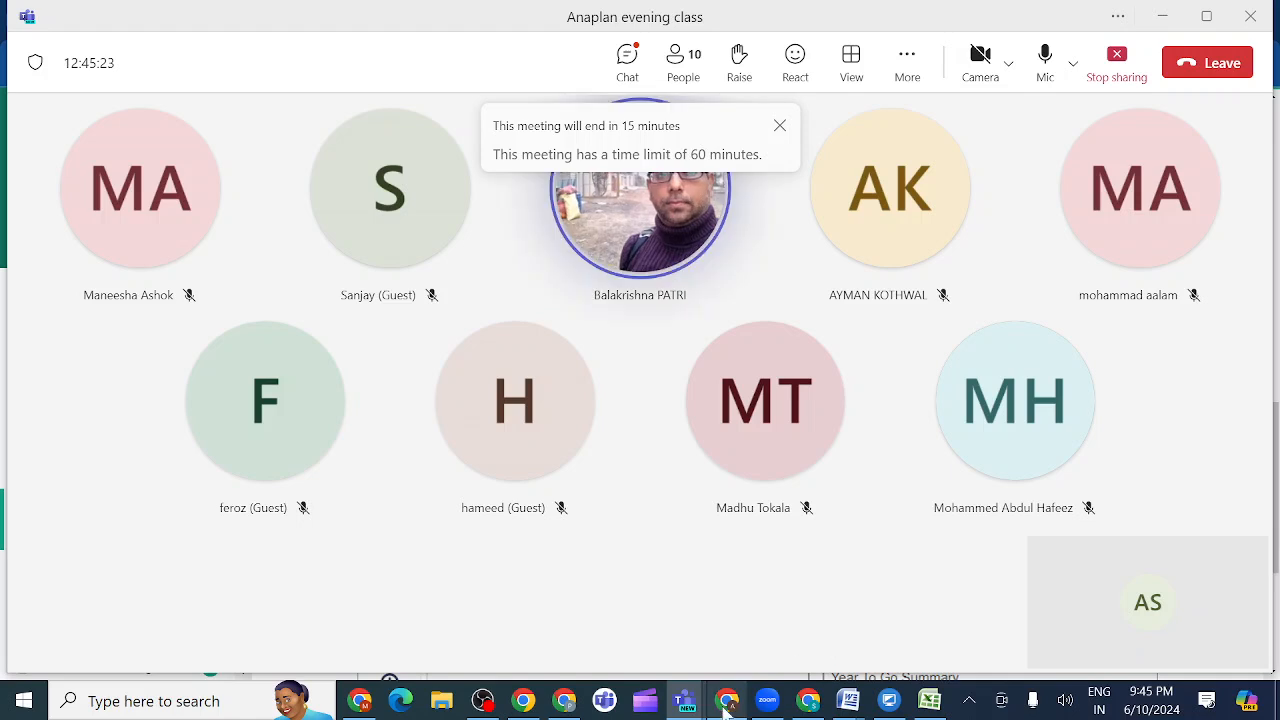
mouse_move(728, 704)
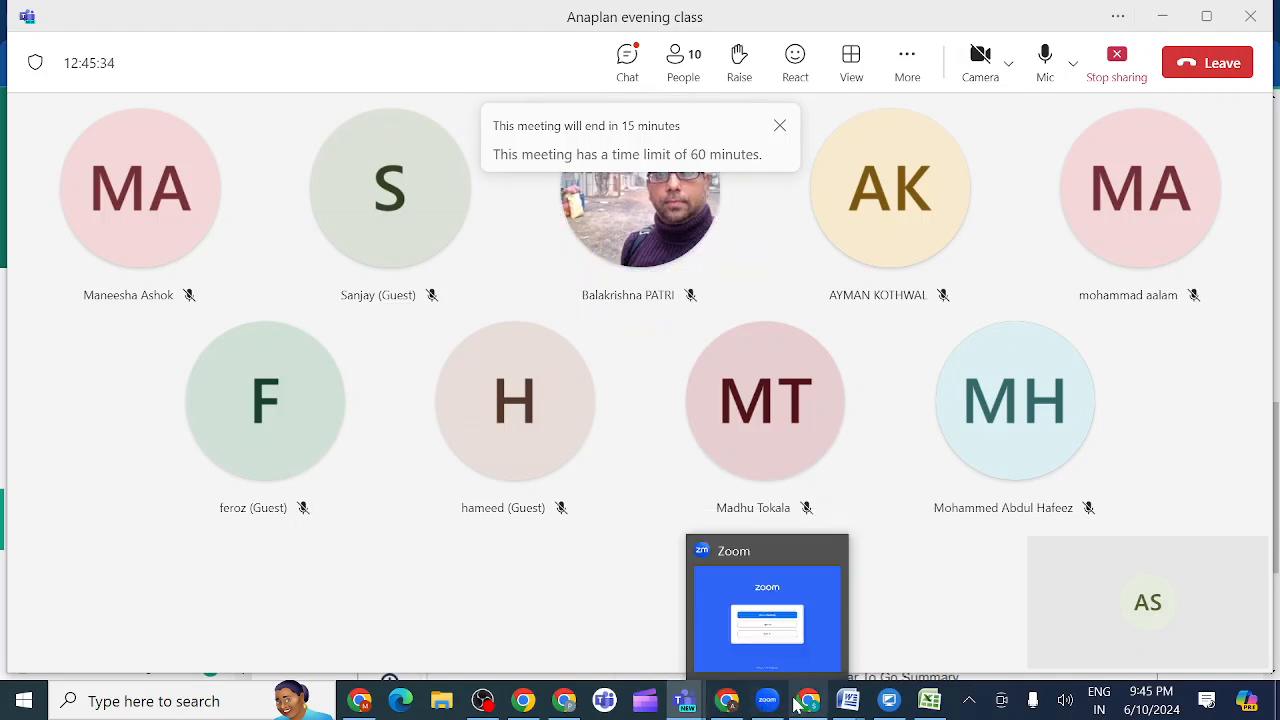
left_click(706, 626)
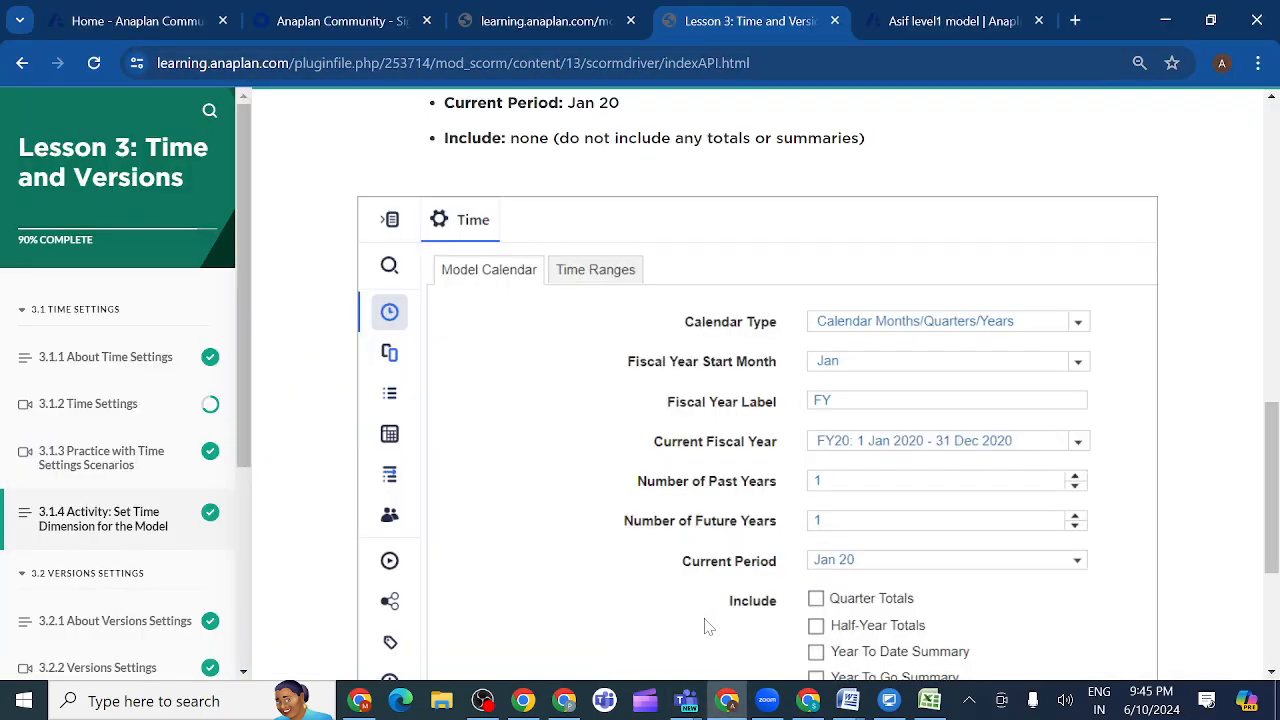
- Compare the model's calendar settings with the reference Model Calendar settings in lesson activity 3.1.4
scroll(571, 463, "down", 3)
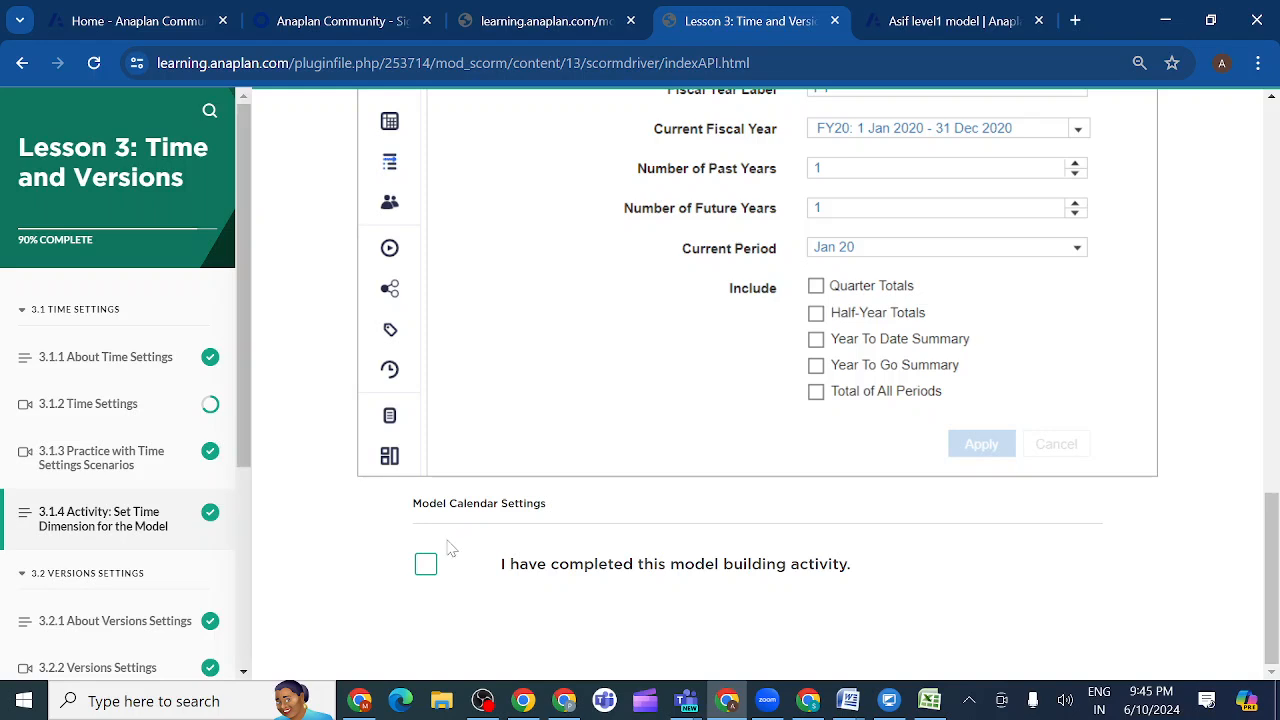
scroll(563, 443, "up", 2)
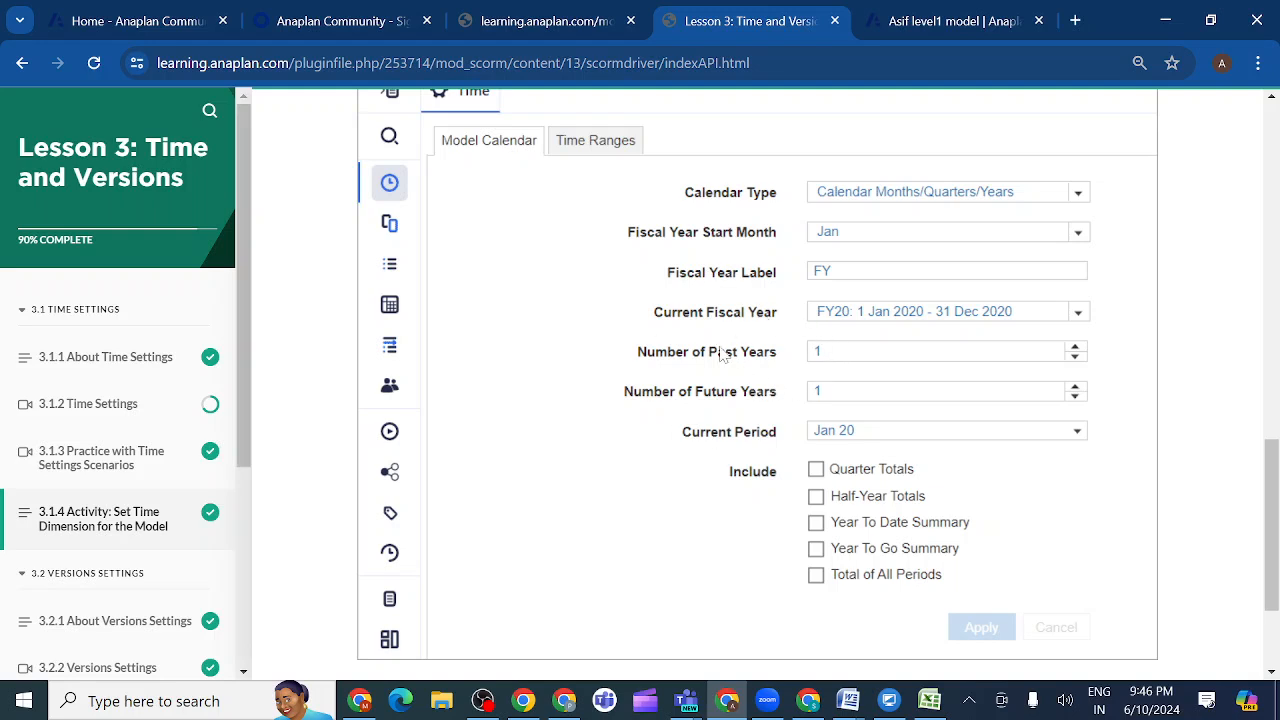
left_click(928, 21)
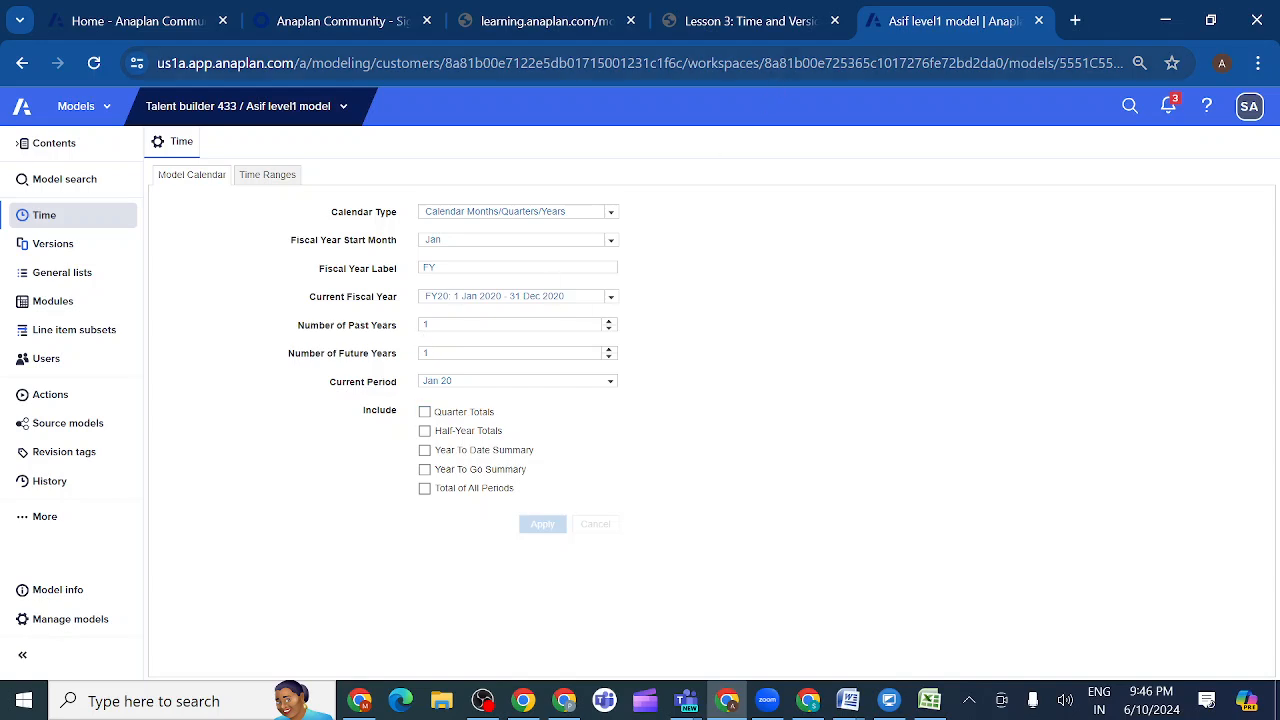
left_click(798, 21)
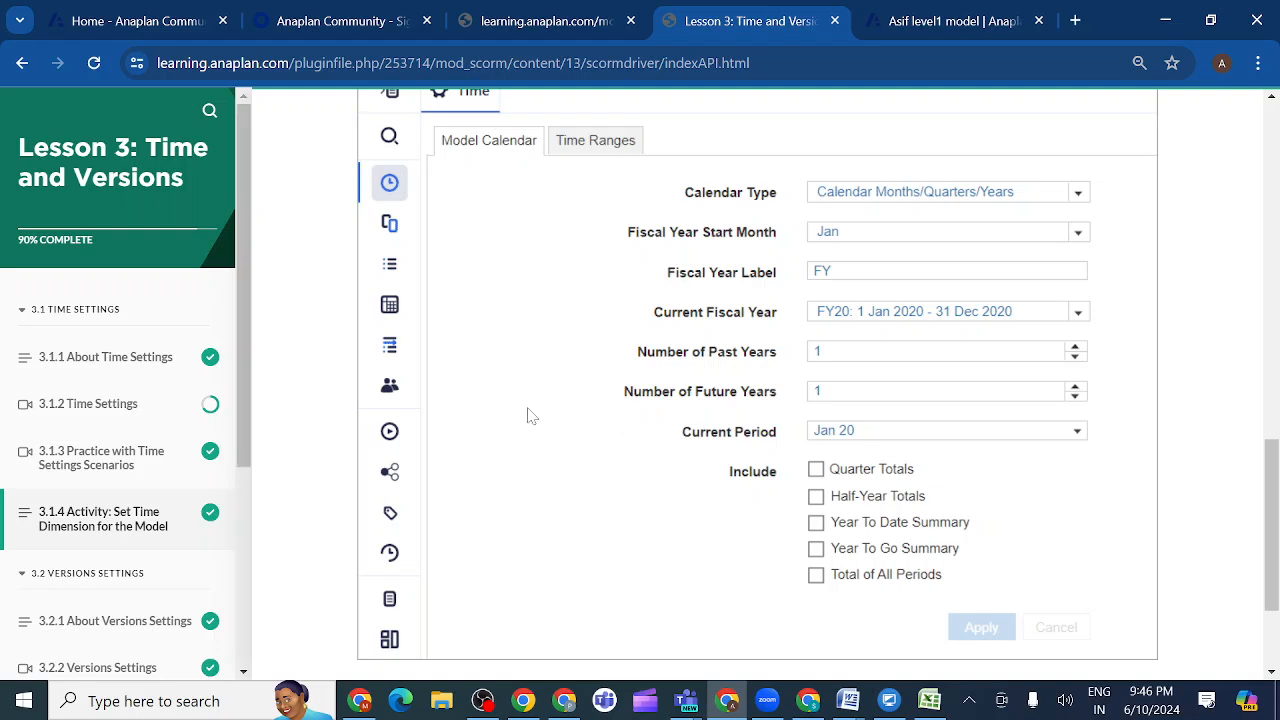
left_click(947, 20)
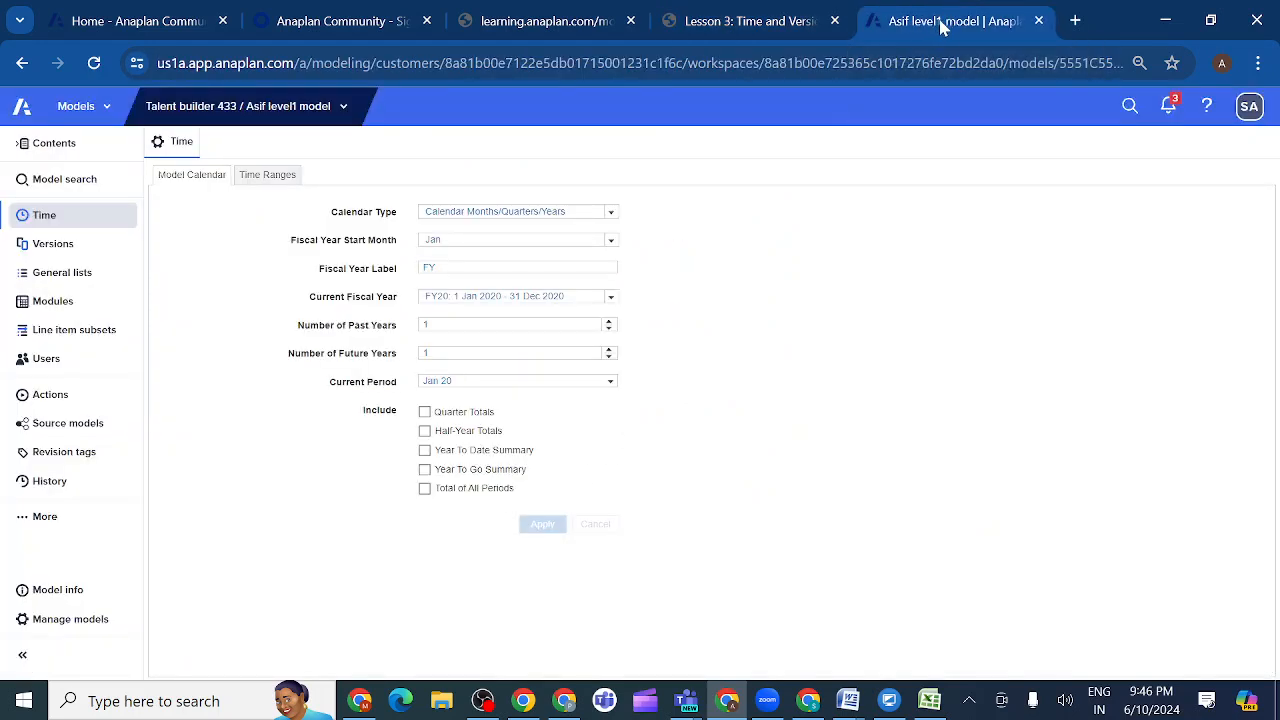
left_click(797, 25)
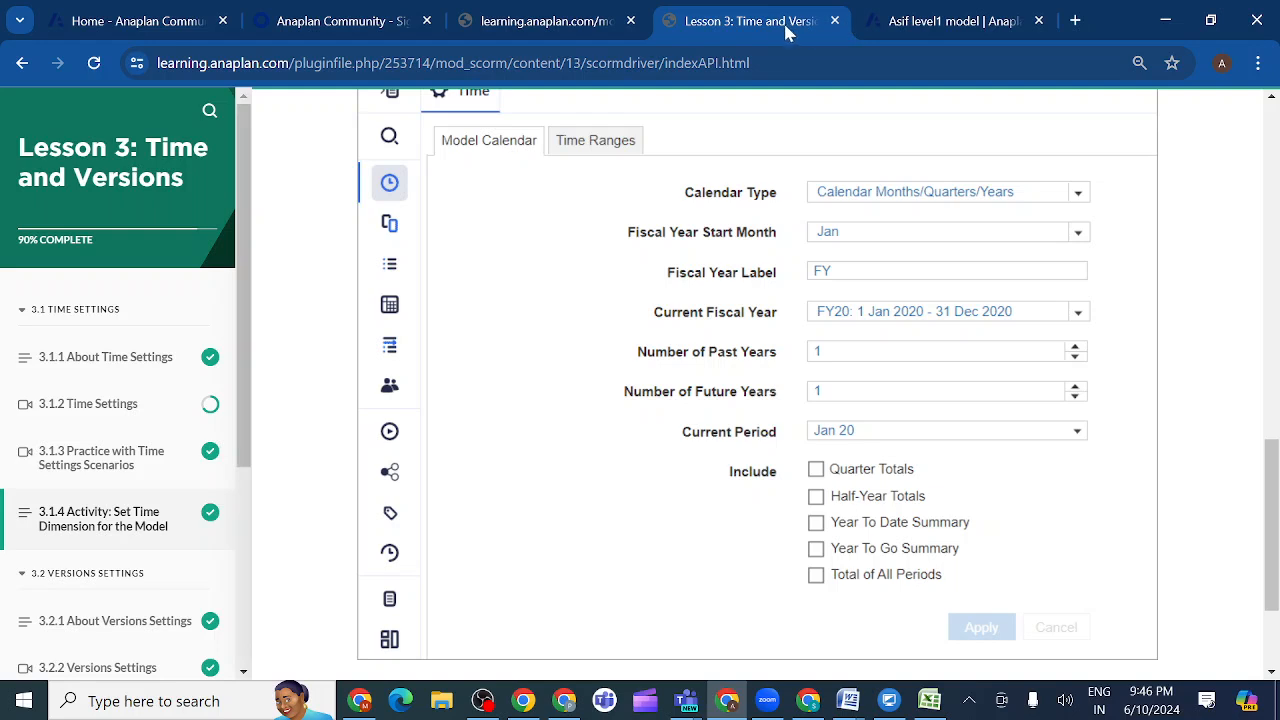
left_click(937, 22)
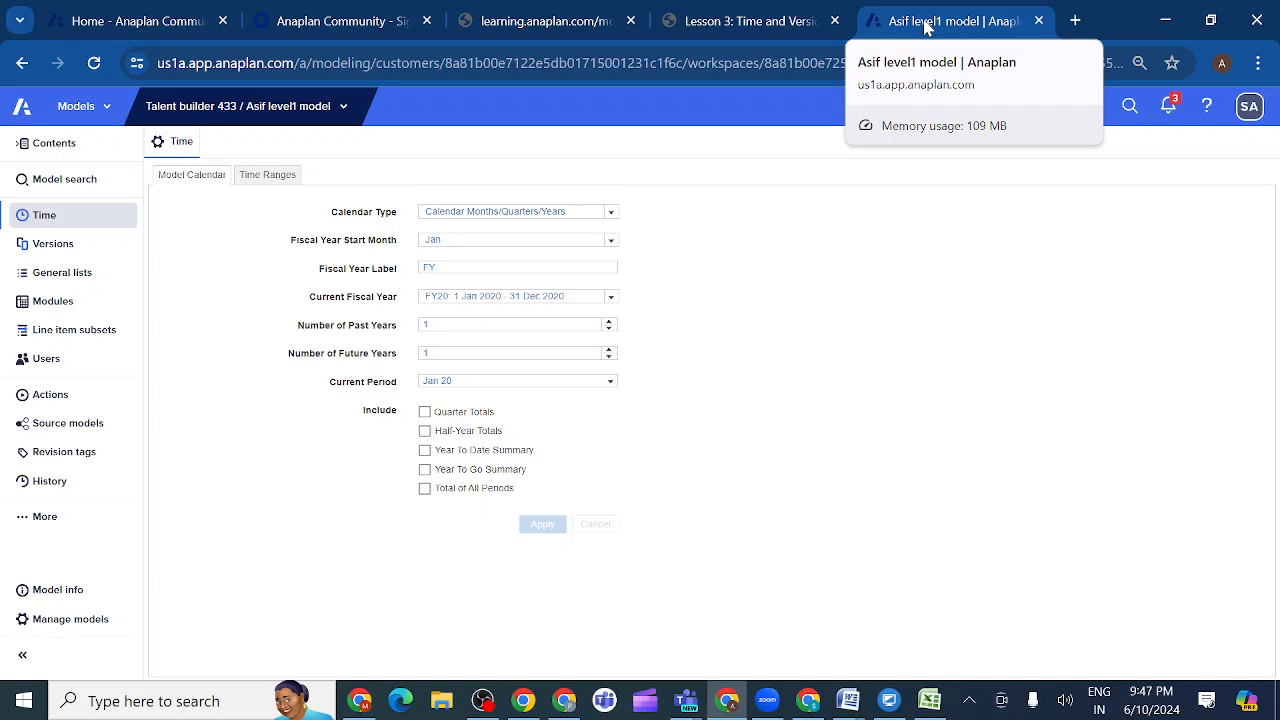
- Mark the Set Time Dimension activity in the lesson as completed and open activity 3.2.4, Set Versions for the Model
left_click(797, 22)
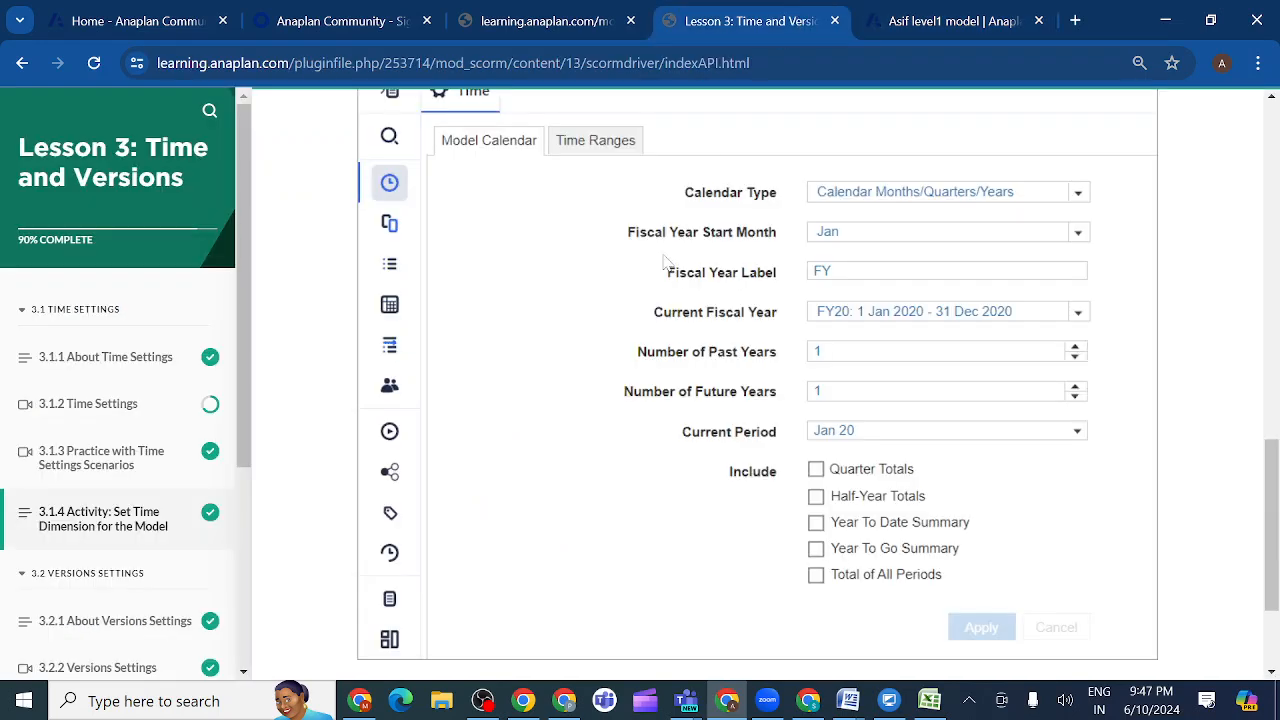
scroll(646, 510, "down", 2)
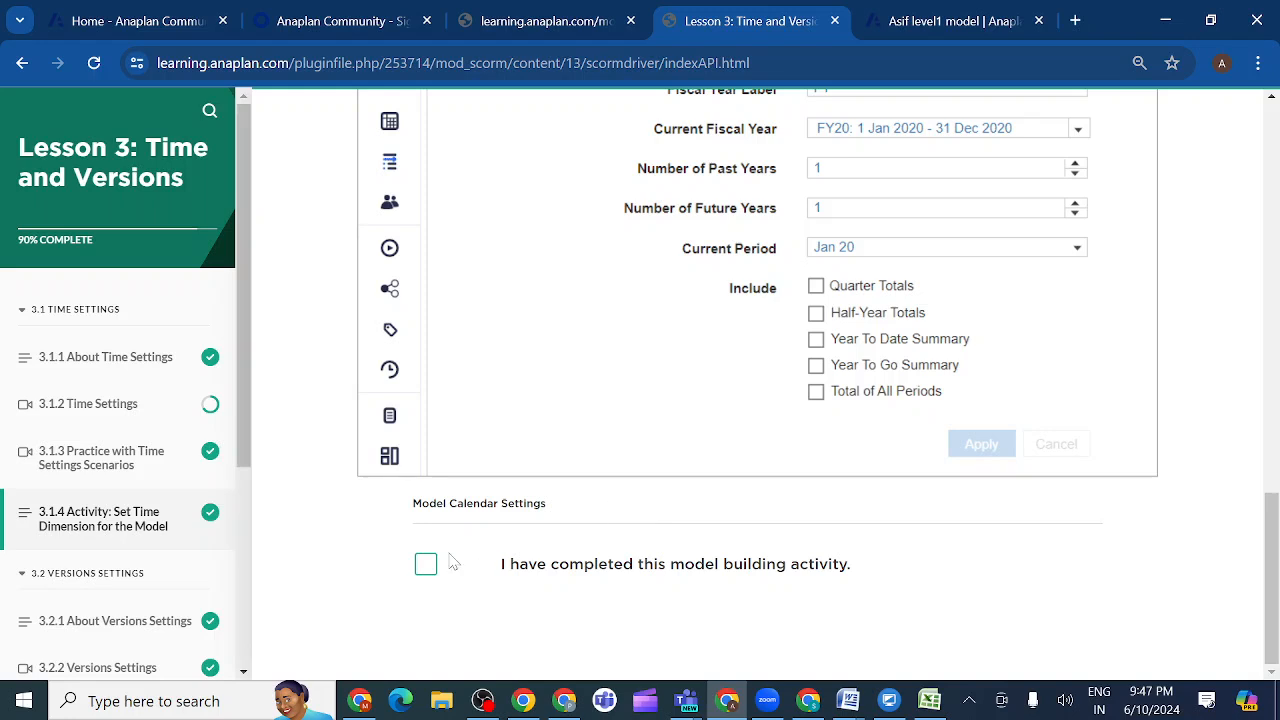
left_click(425, 567)
scroll(118, 548, "down", 3)
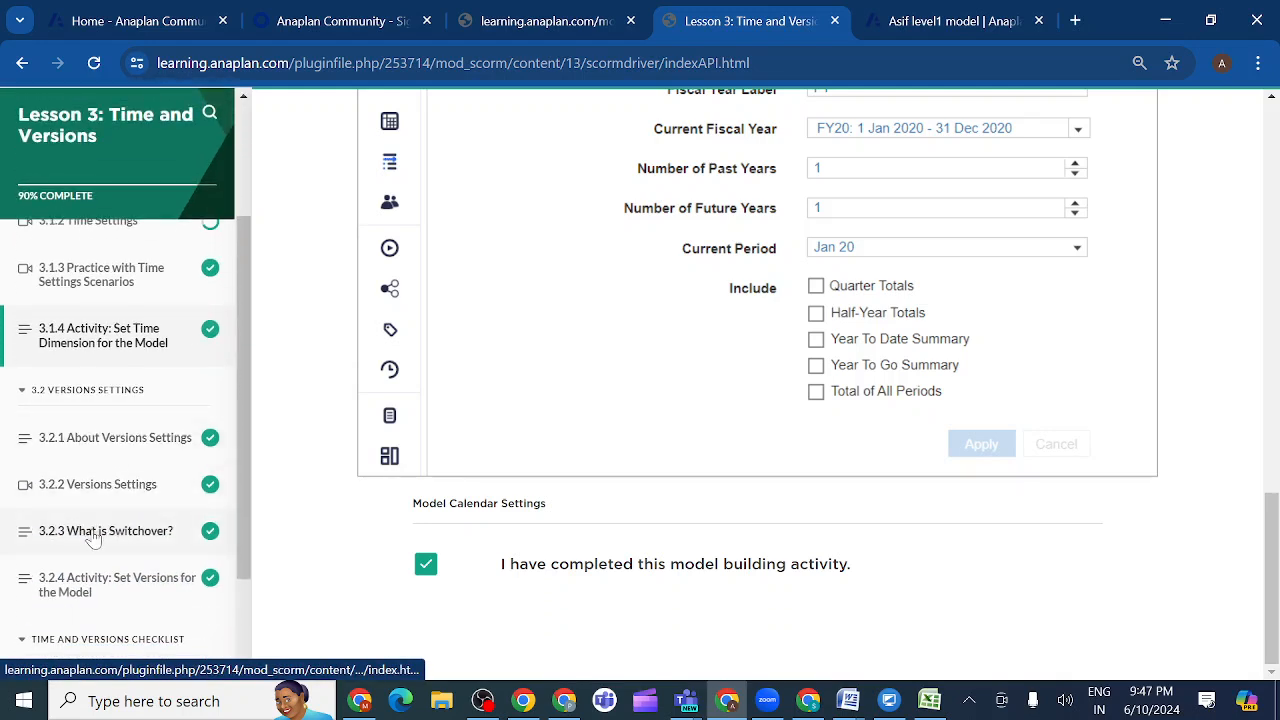
left_click(130, 588)
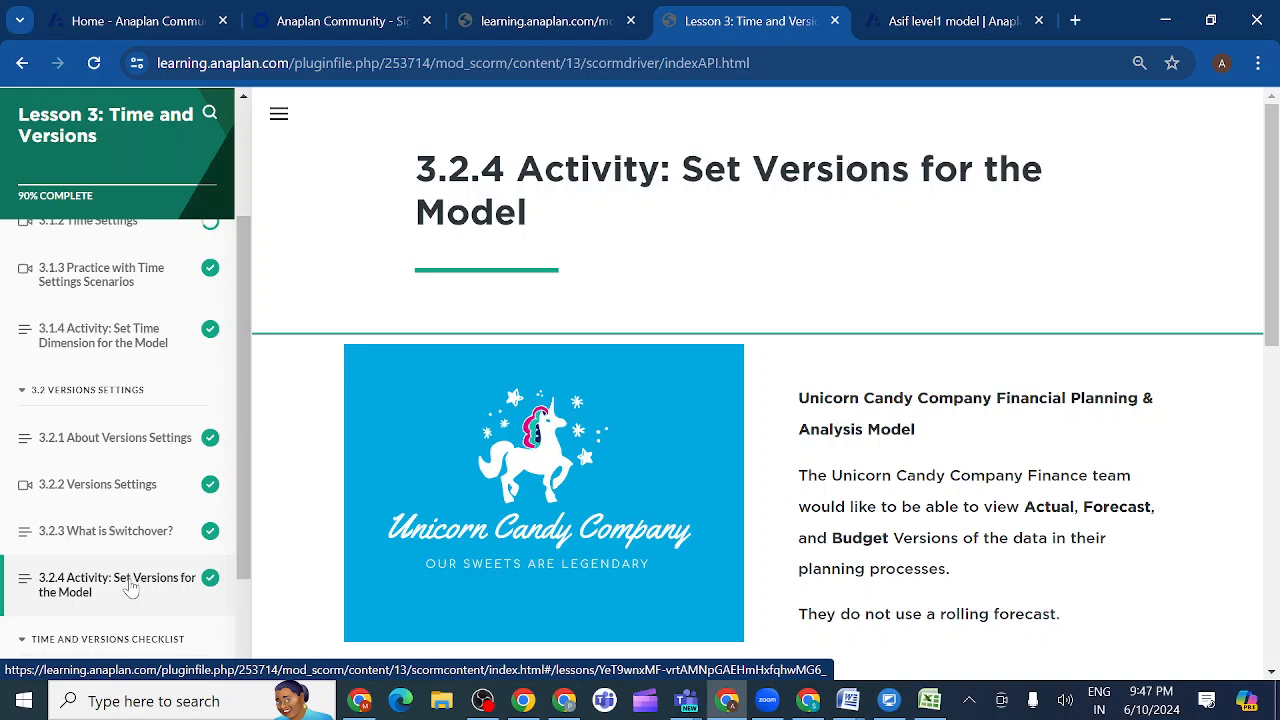
- Open the Versions settings in the Anaplan model and examine the Actual and Forecast versions
left_click(940, 18)
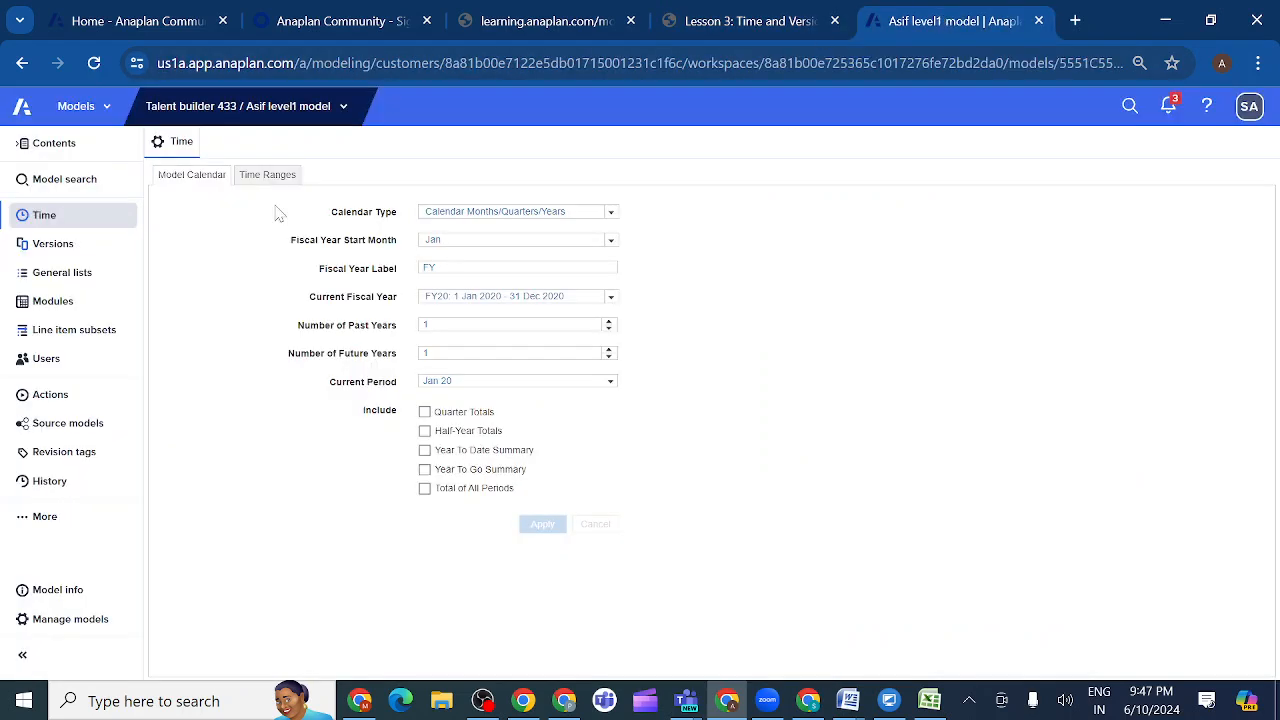
left_click(64, 250)
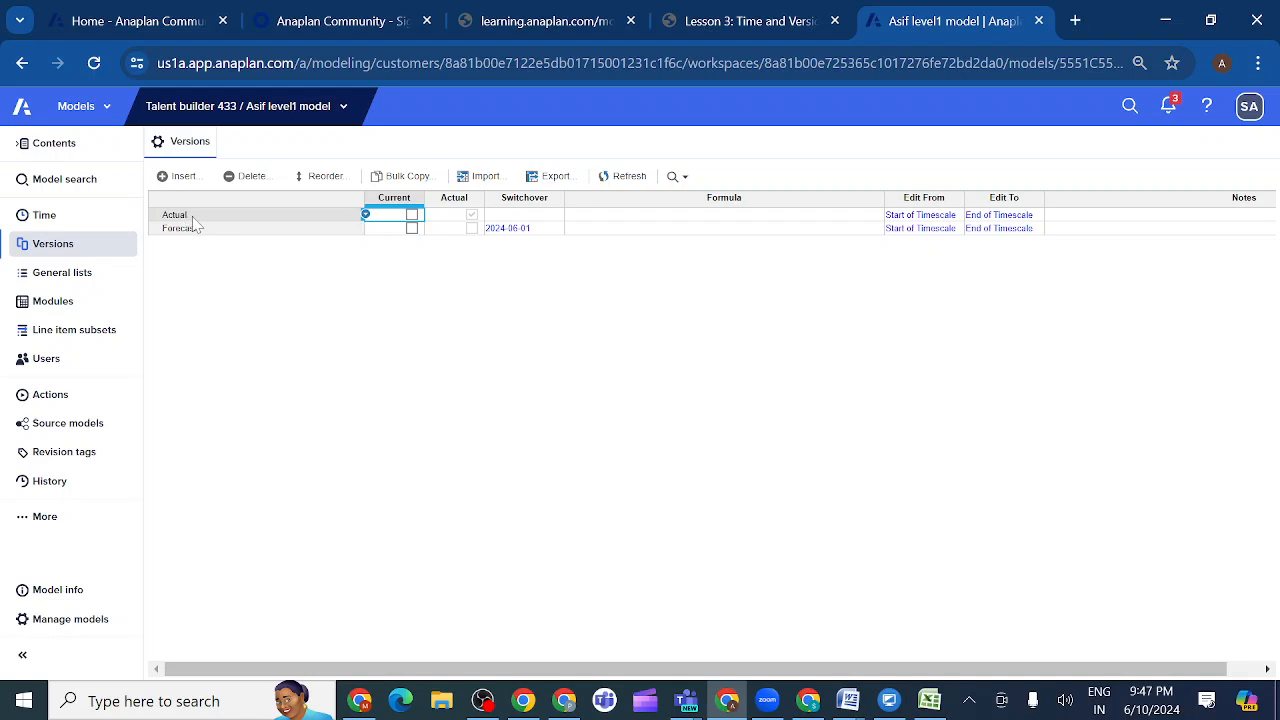
left_click(195, 219)
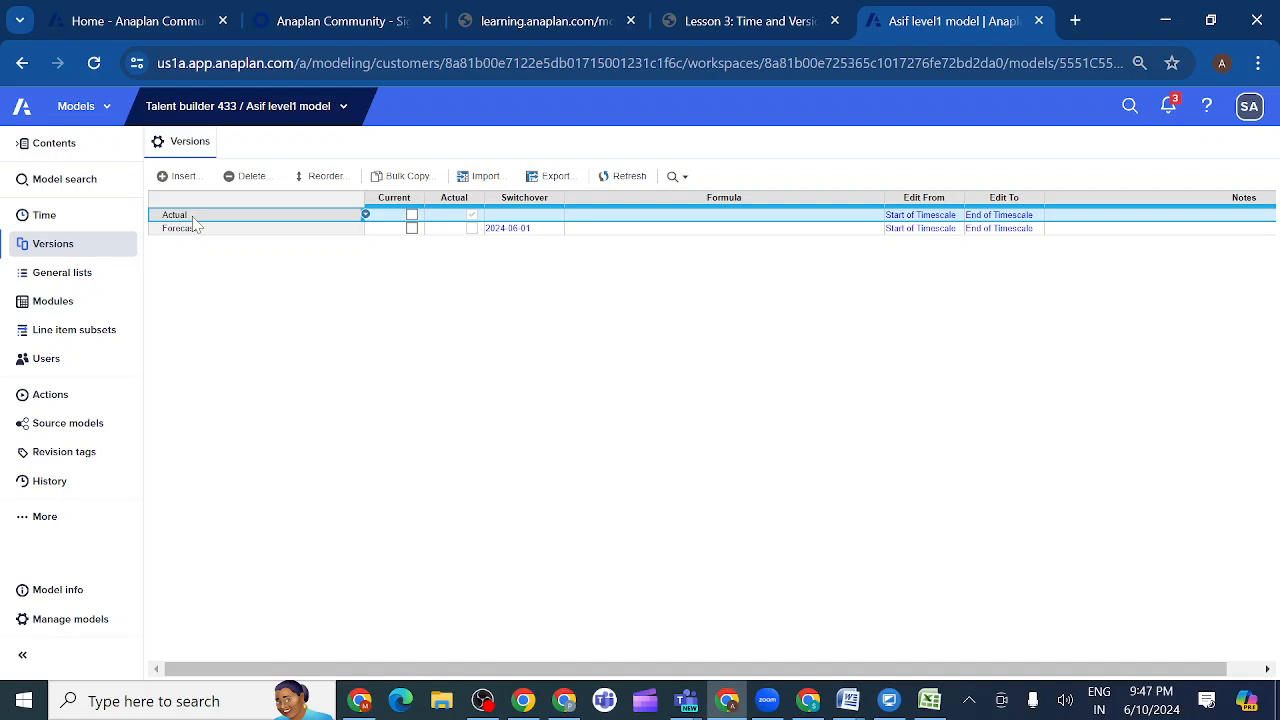
left_click(196, 229)
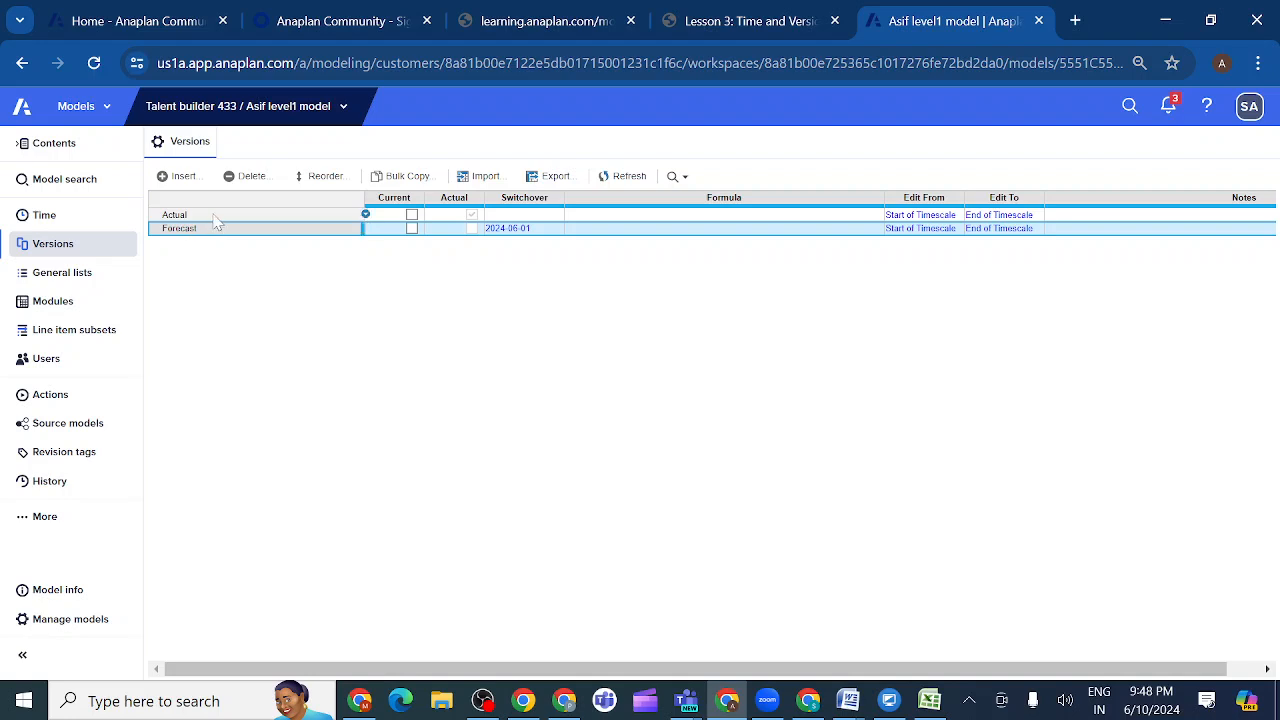
left_click(215, 216)
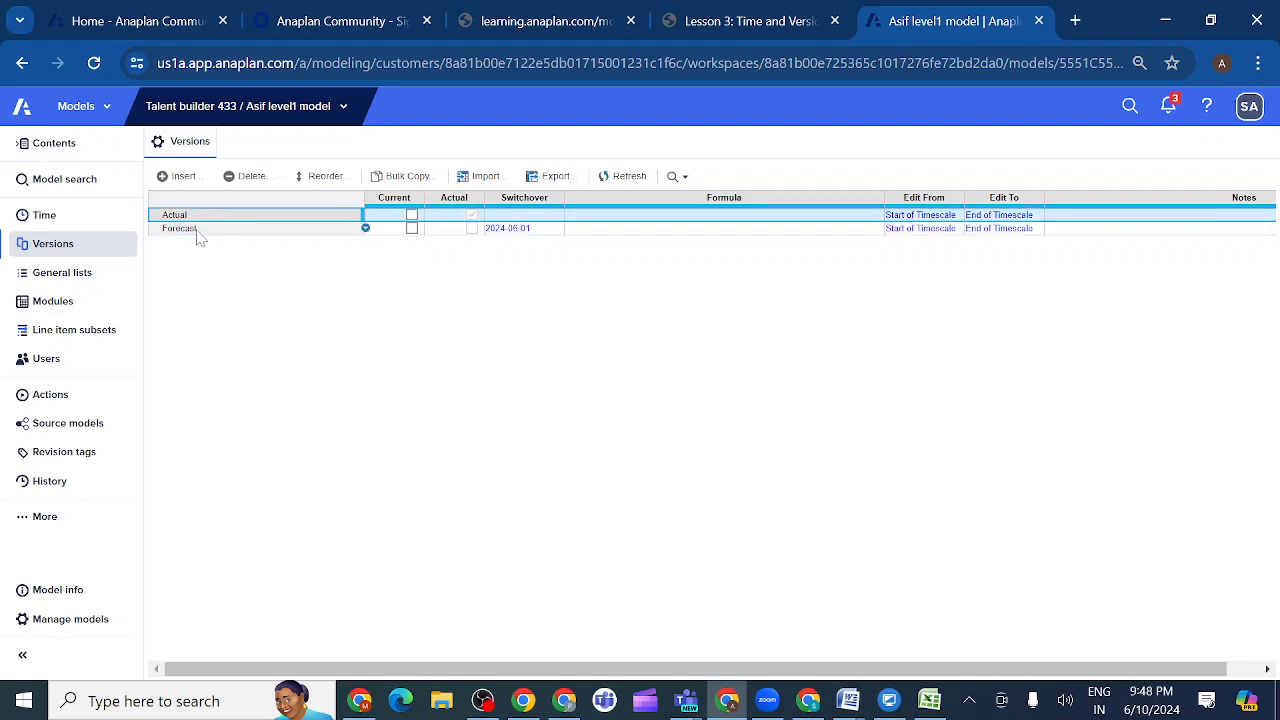
left_click(196, 242)
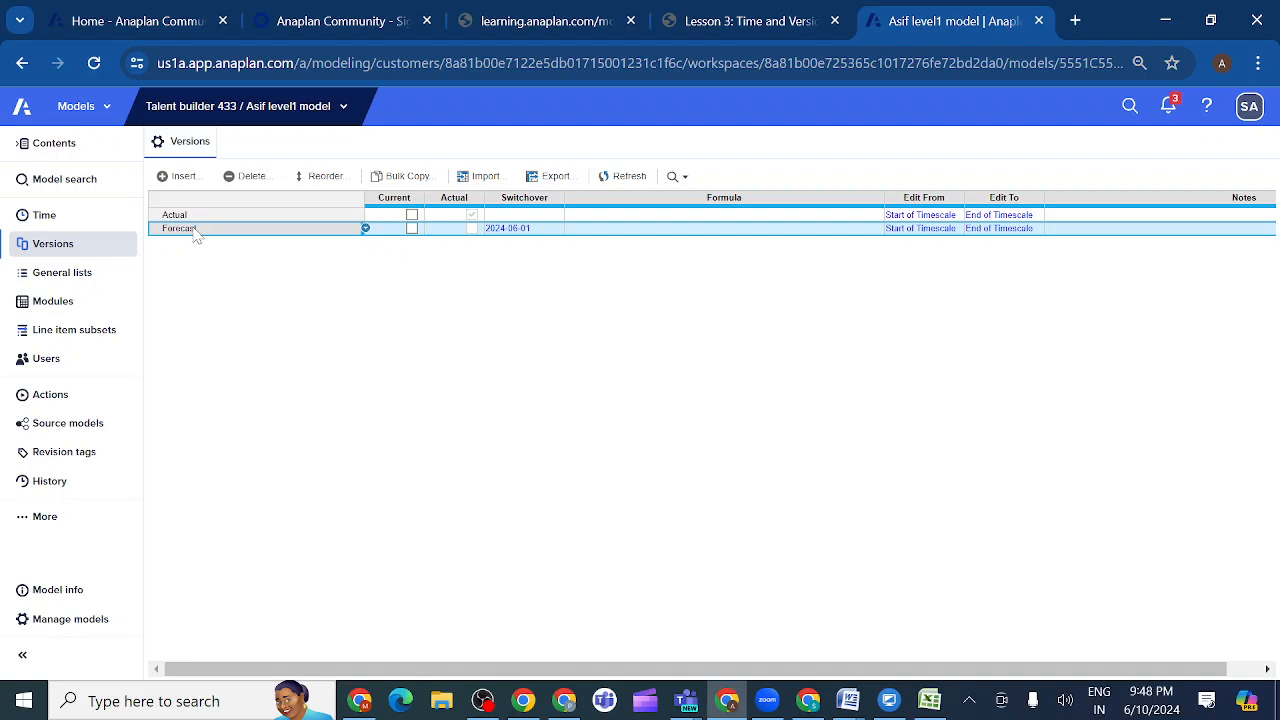
left_click(185, 216)
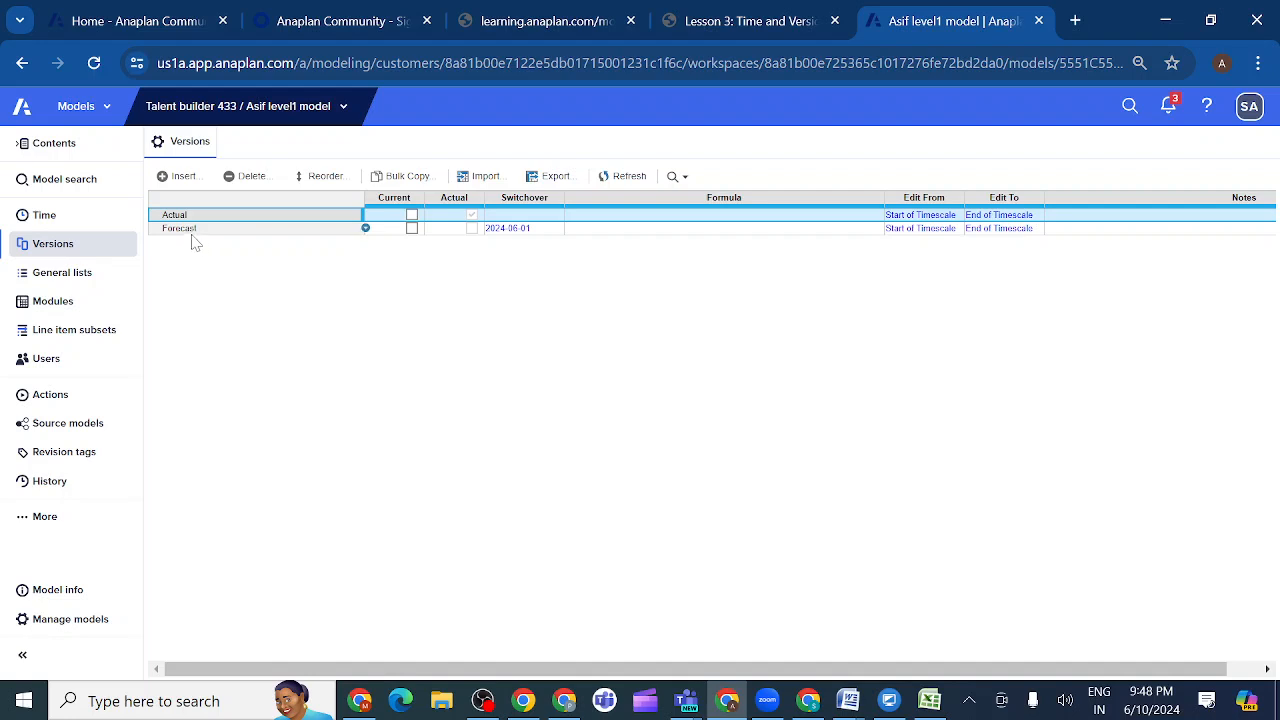
- Select the Forecast version in the model, and read the required version settings in lesson activity 3.2.4
left_click(193, 236)
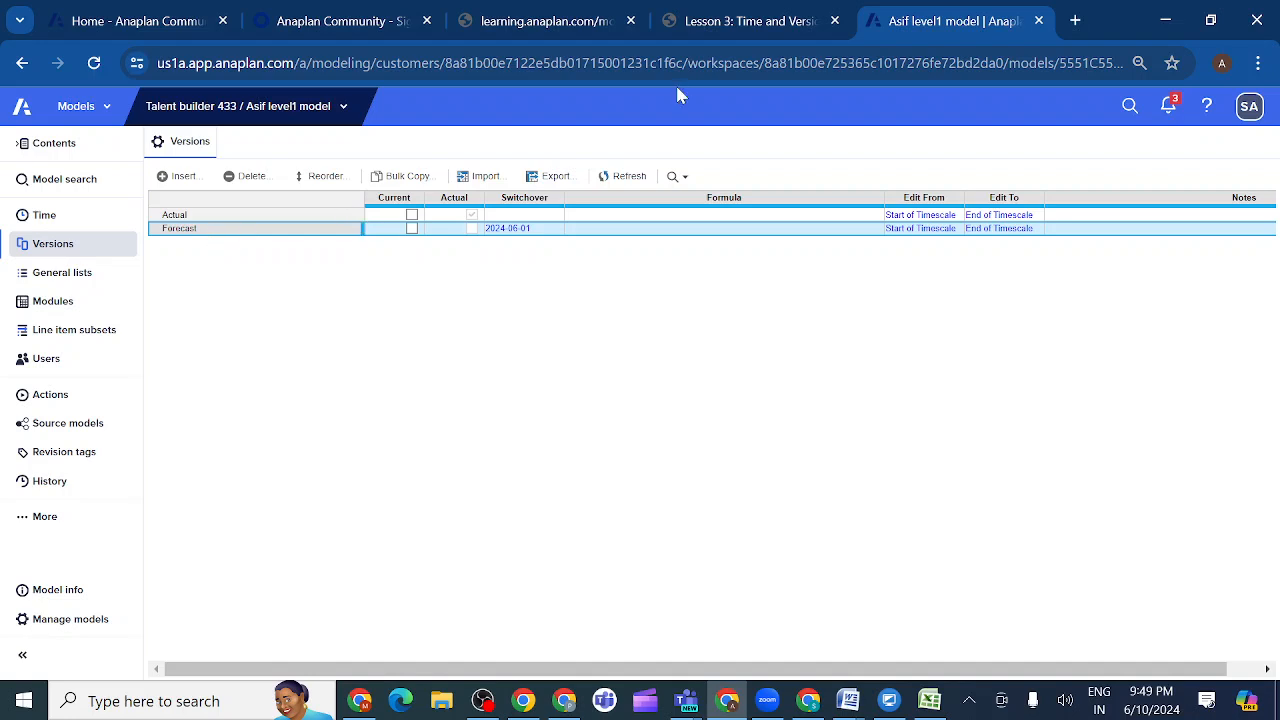
left_click(793, 30)
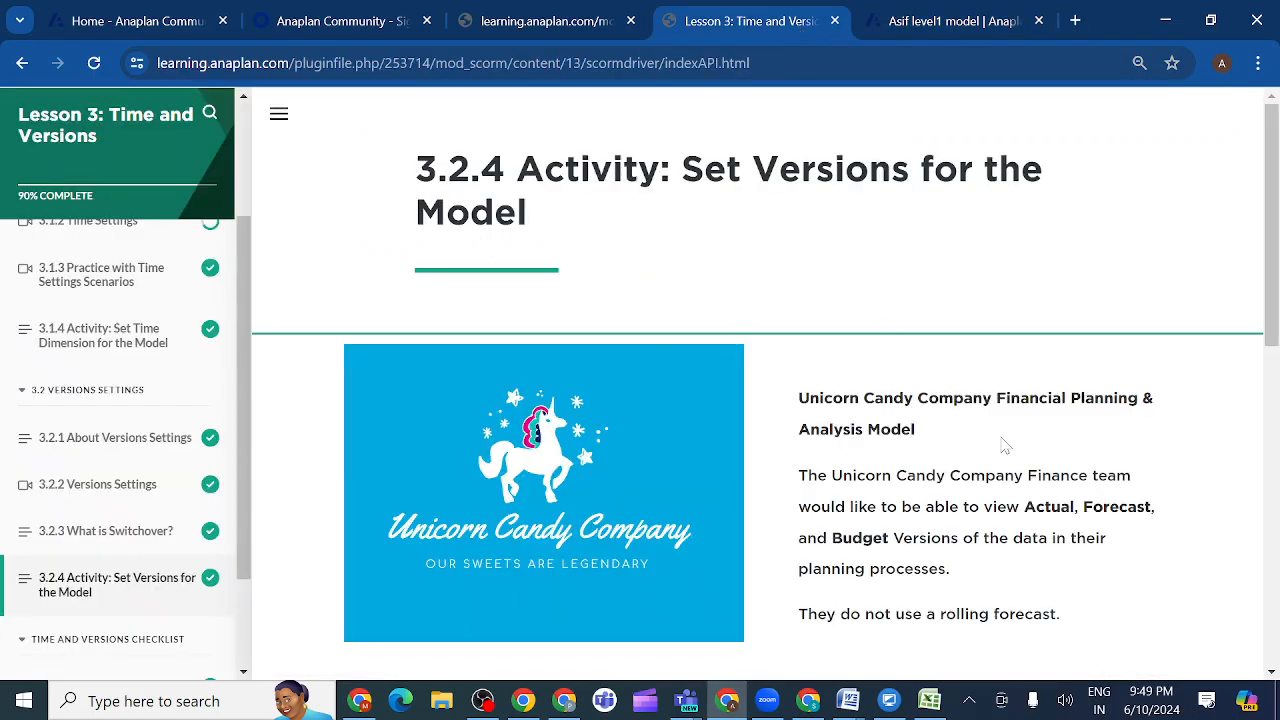
scroll(993, 374, "down", 2)
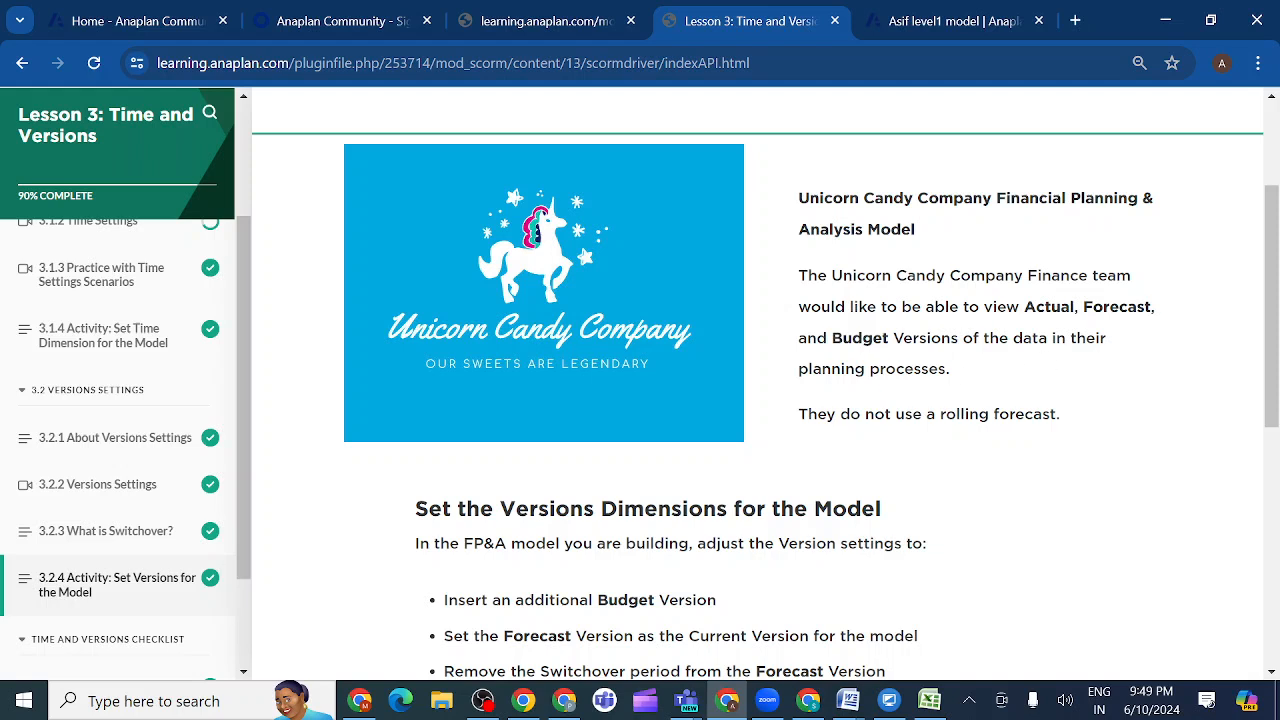
scroll(926, 393, "down", 1)
scroll(926, 393, "down", 1)
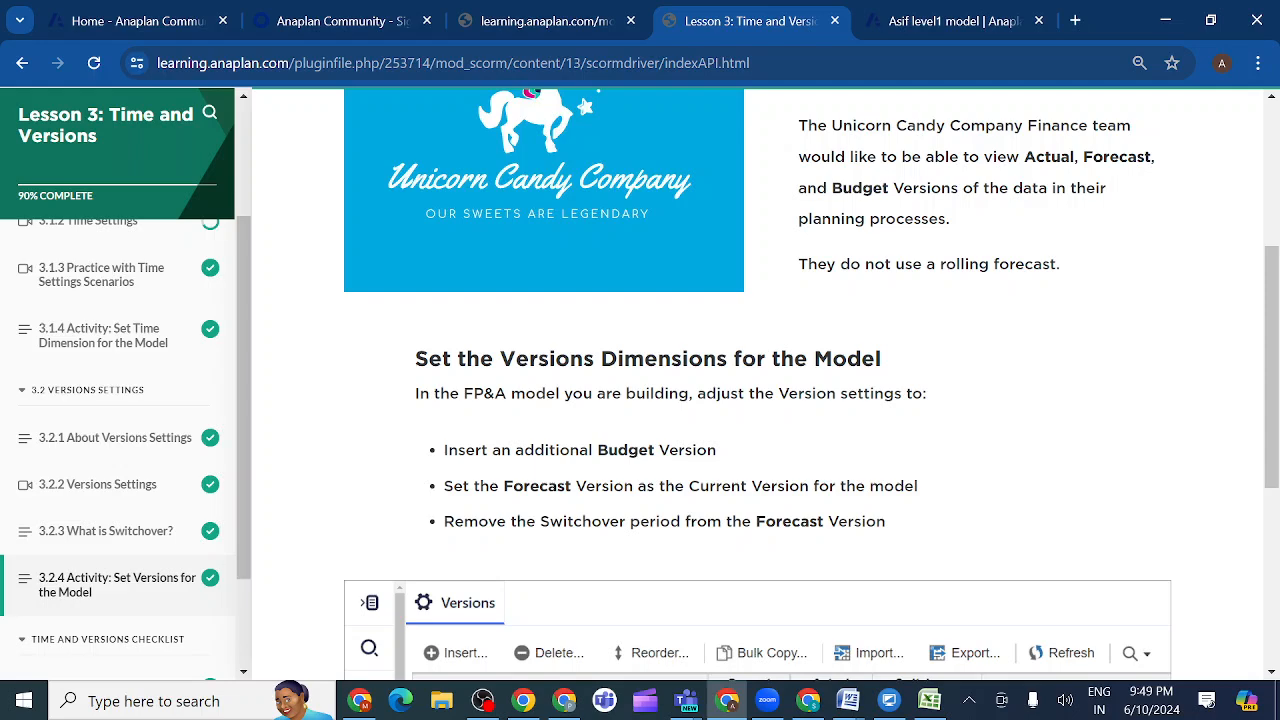
scroll(1015, 419, "down", 1)
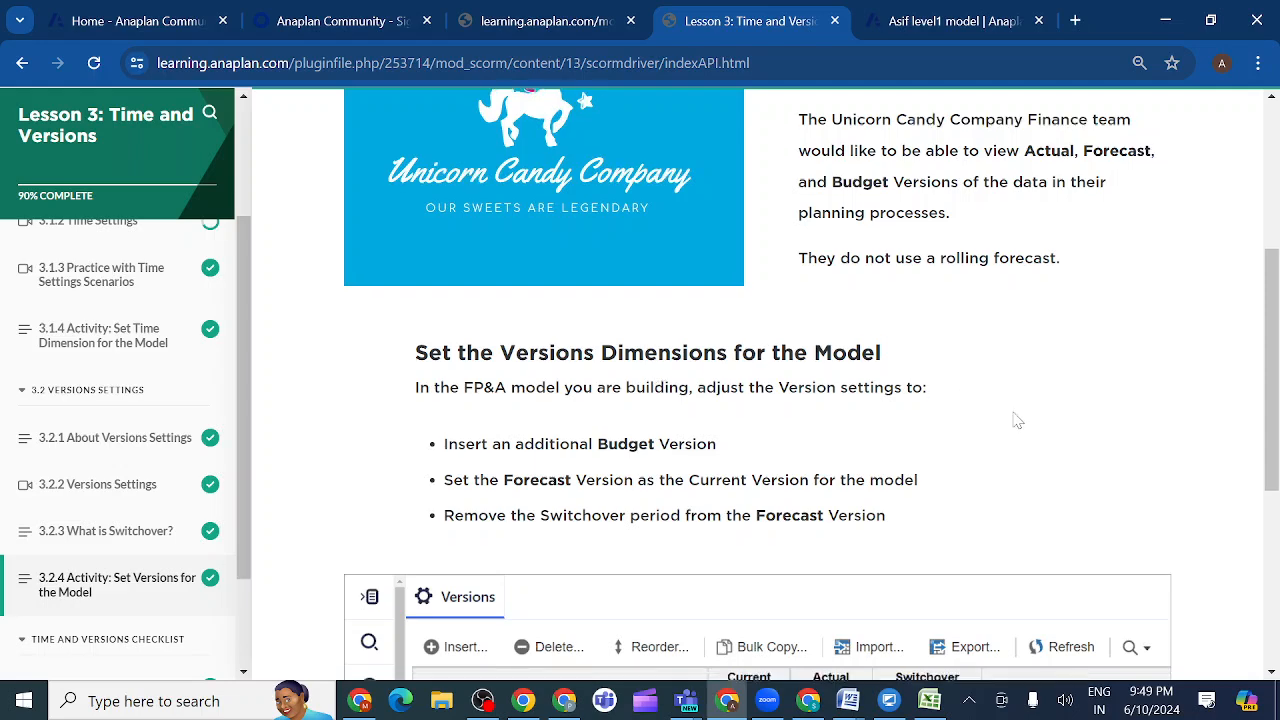
scroll(1017, 420, "down", 1)
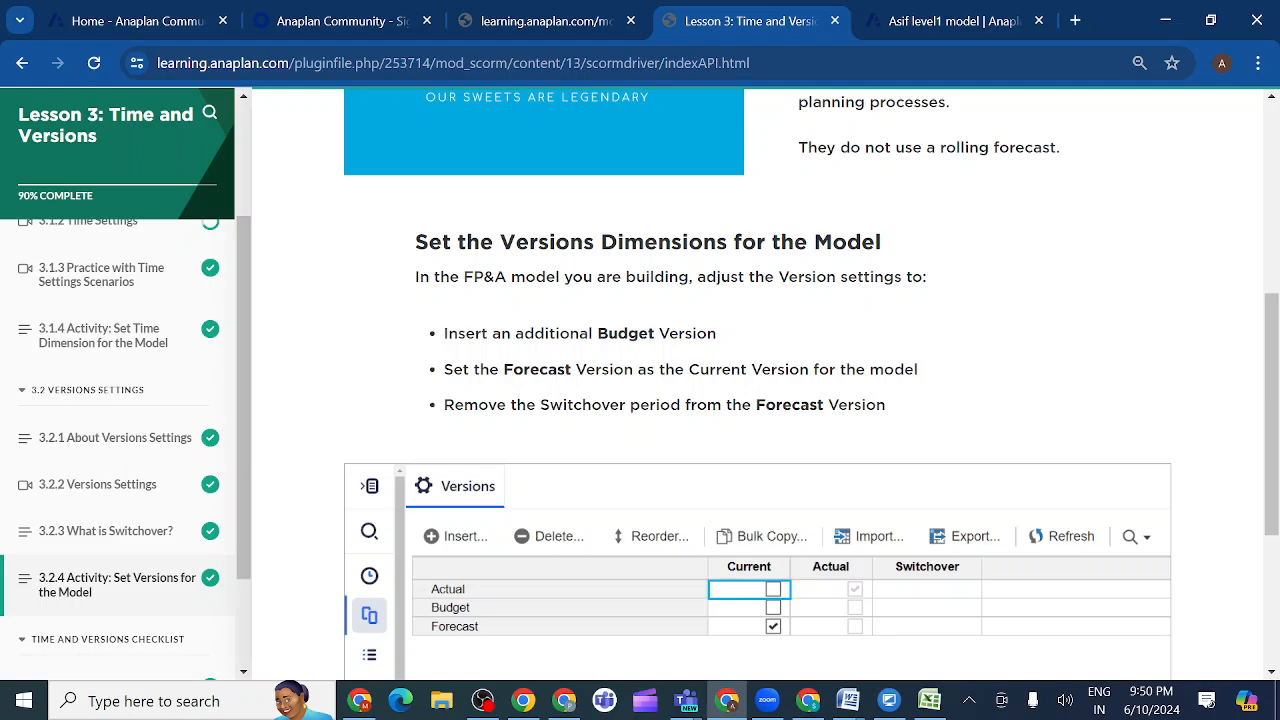
left_click_drag(660, 334, 598, 334)
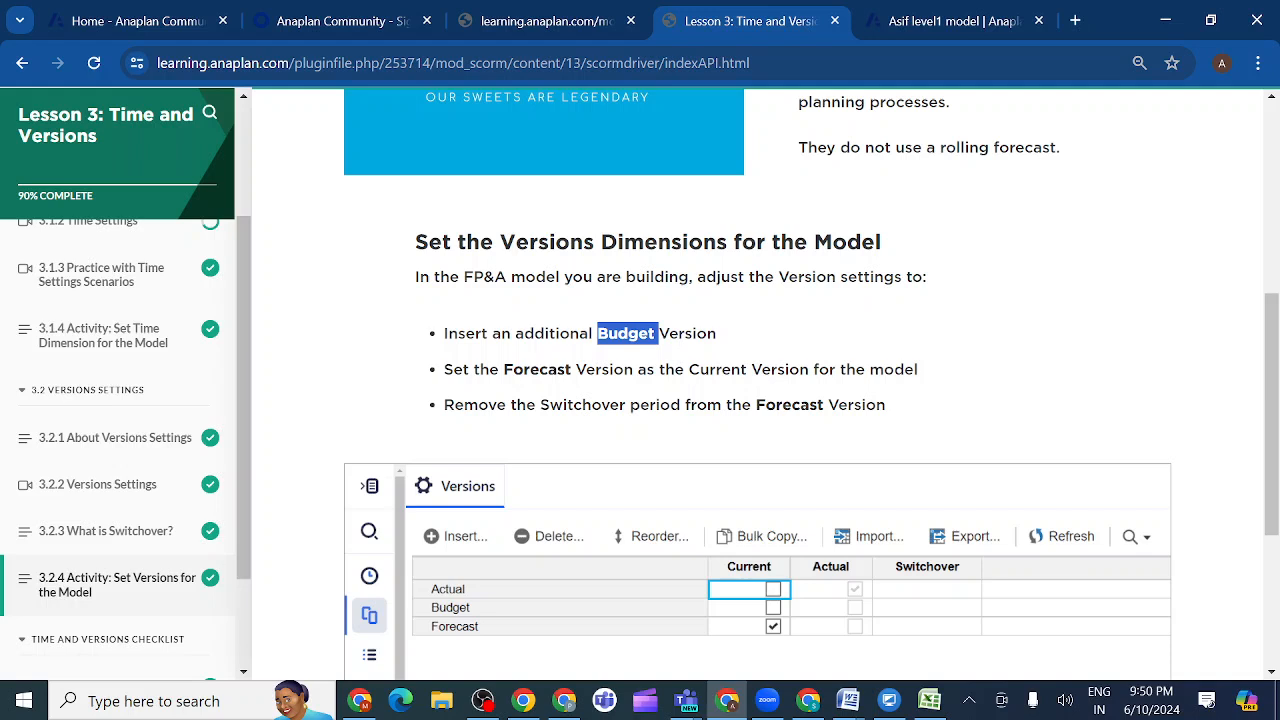
- Return to the Anaplan model and insert a Budget version before Forecast with Write access
left_click(922, 19)
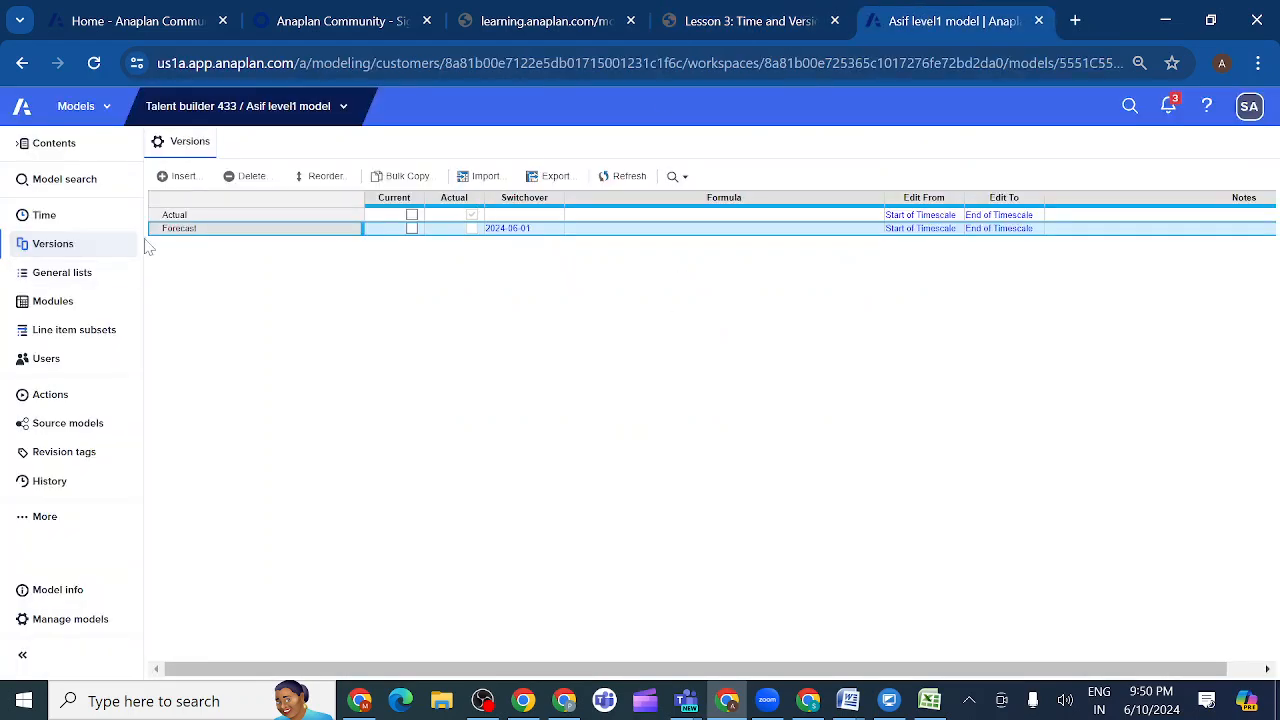
left_click(190, 180)
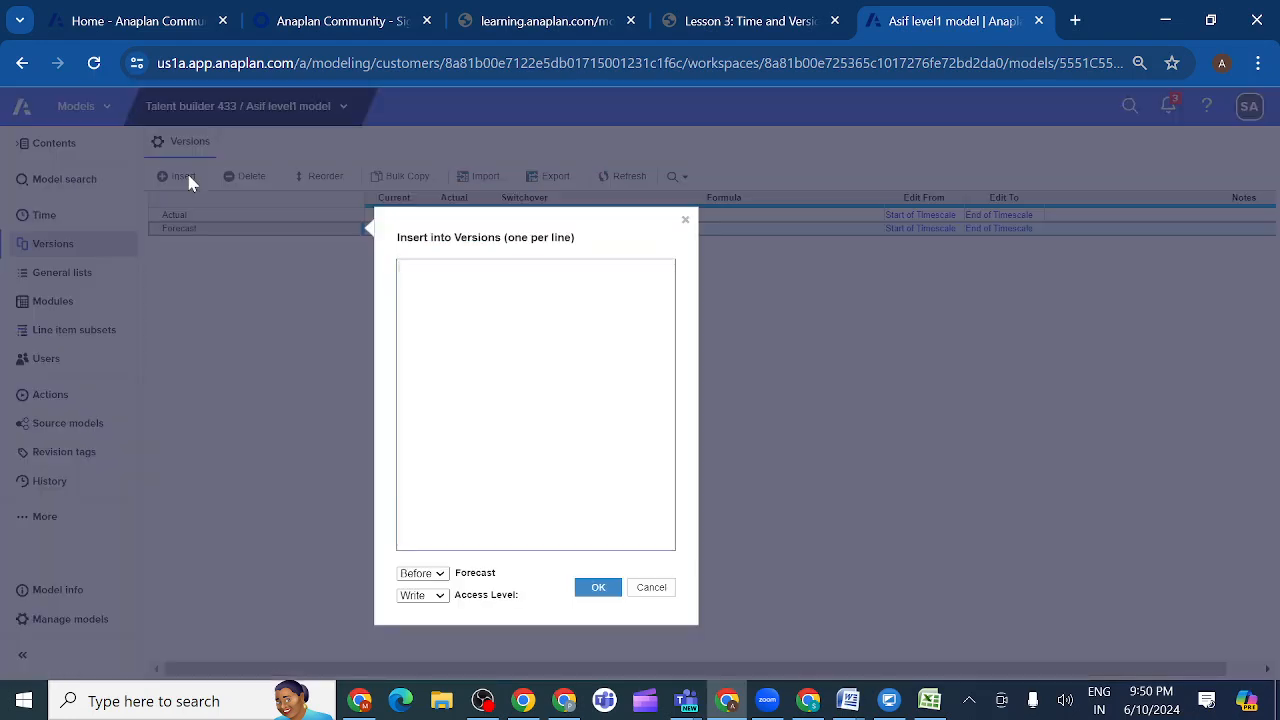
type("Budget")
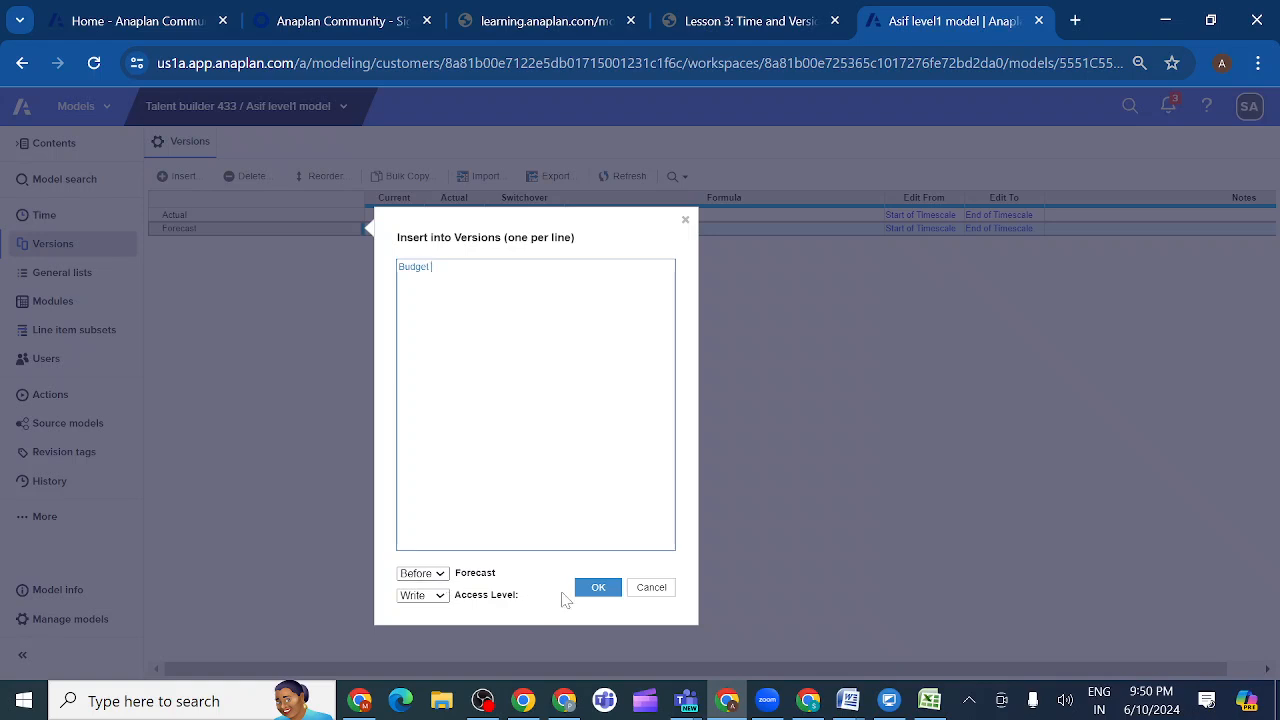
left_click(594, 591)
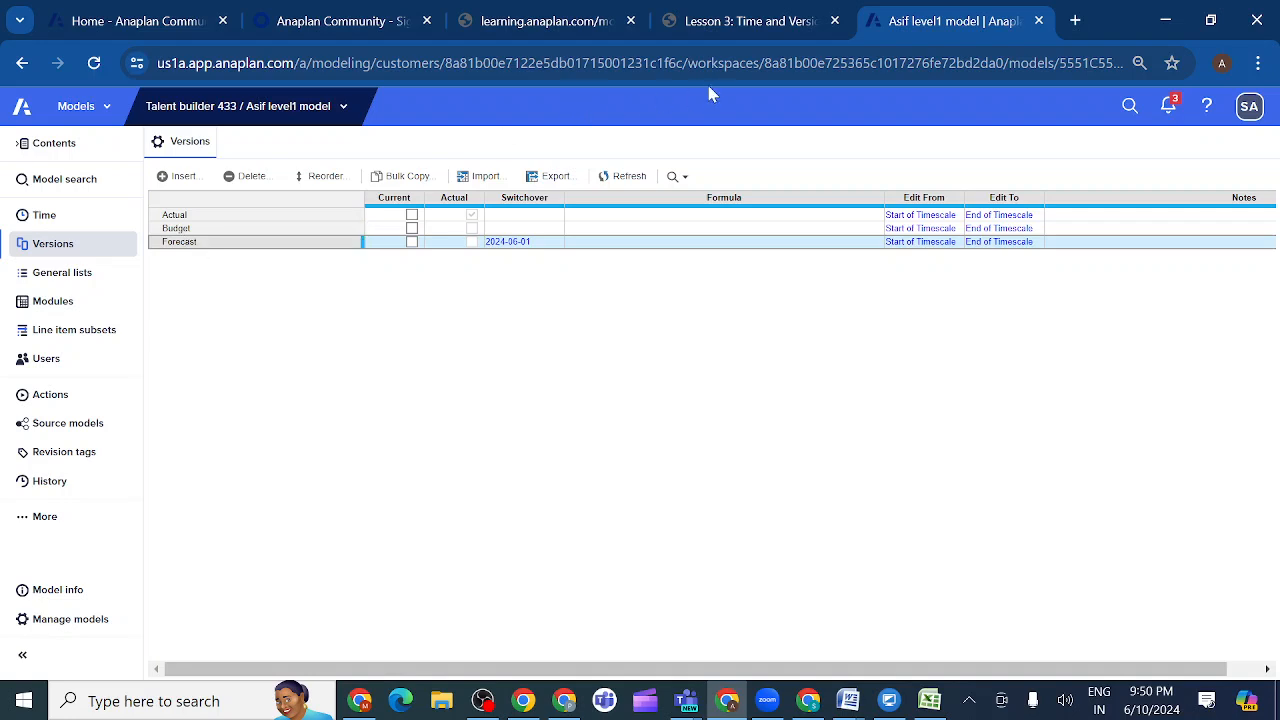
- Check the lesson's requirements again and remove the switchover period from the Forecast version, accepting the change
left_click(797, 28)
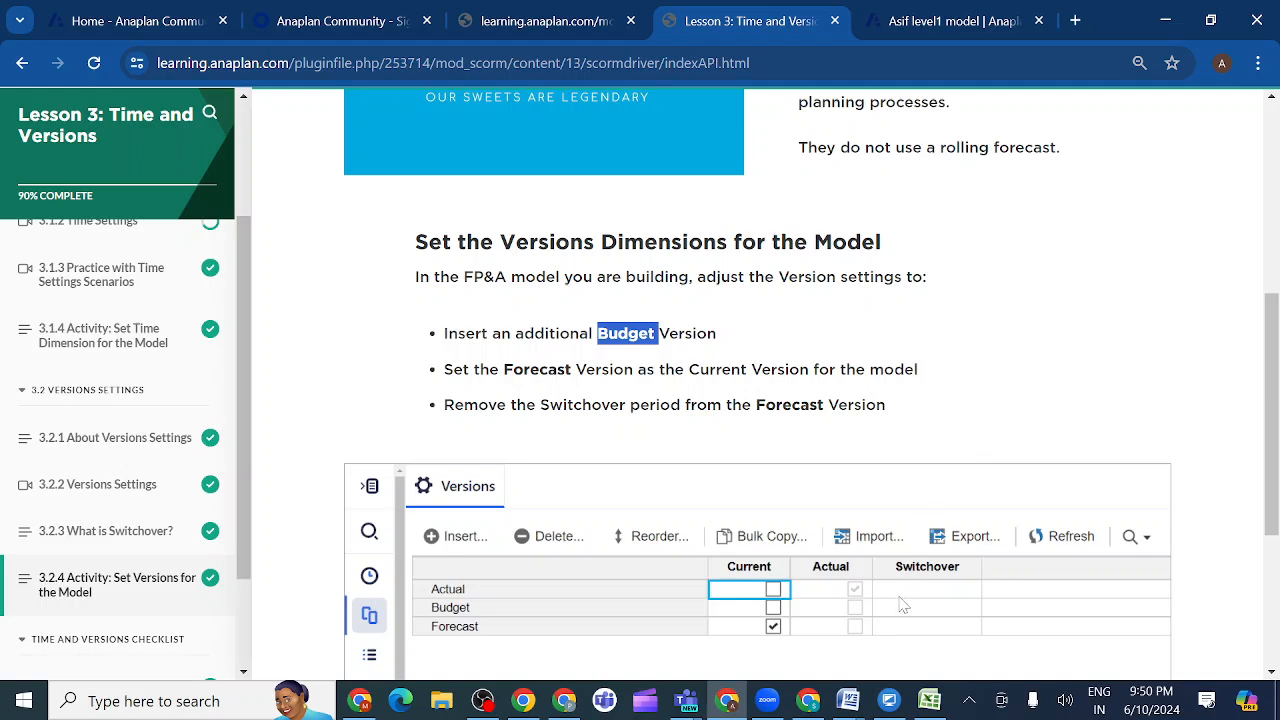
left_click(928, 26)
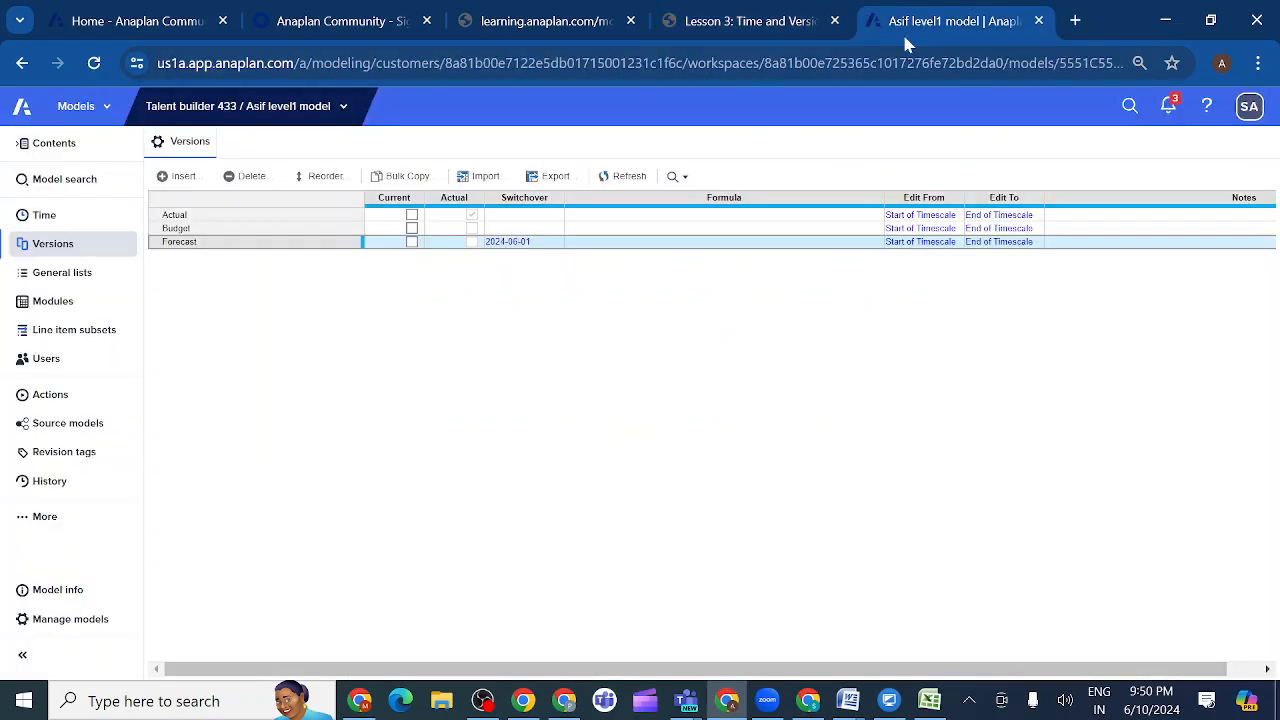
left_click(550, 247)
left_click(556, 244)
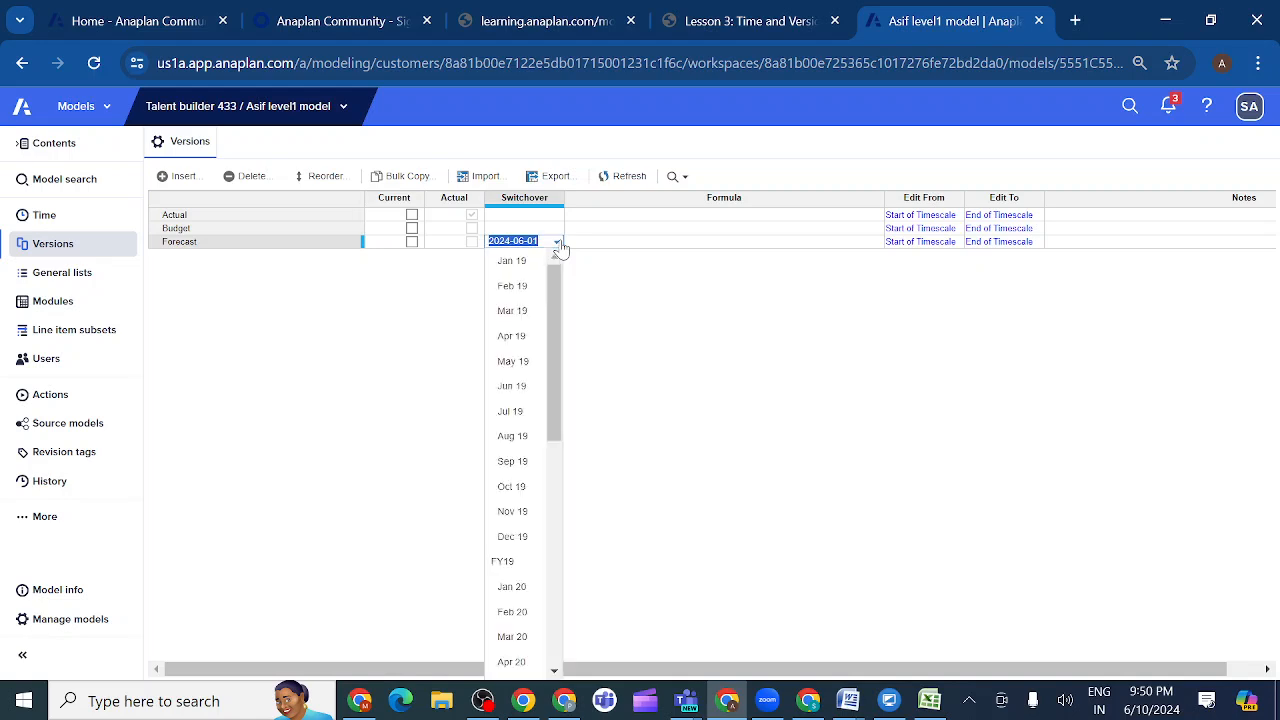
left_click(612, 313)
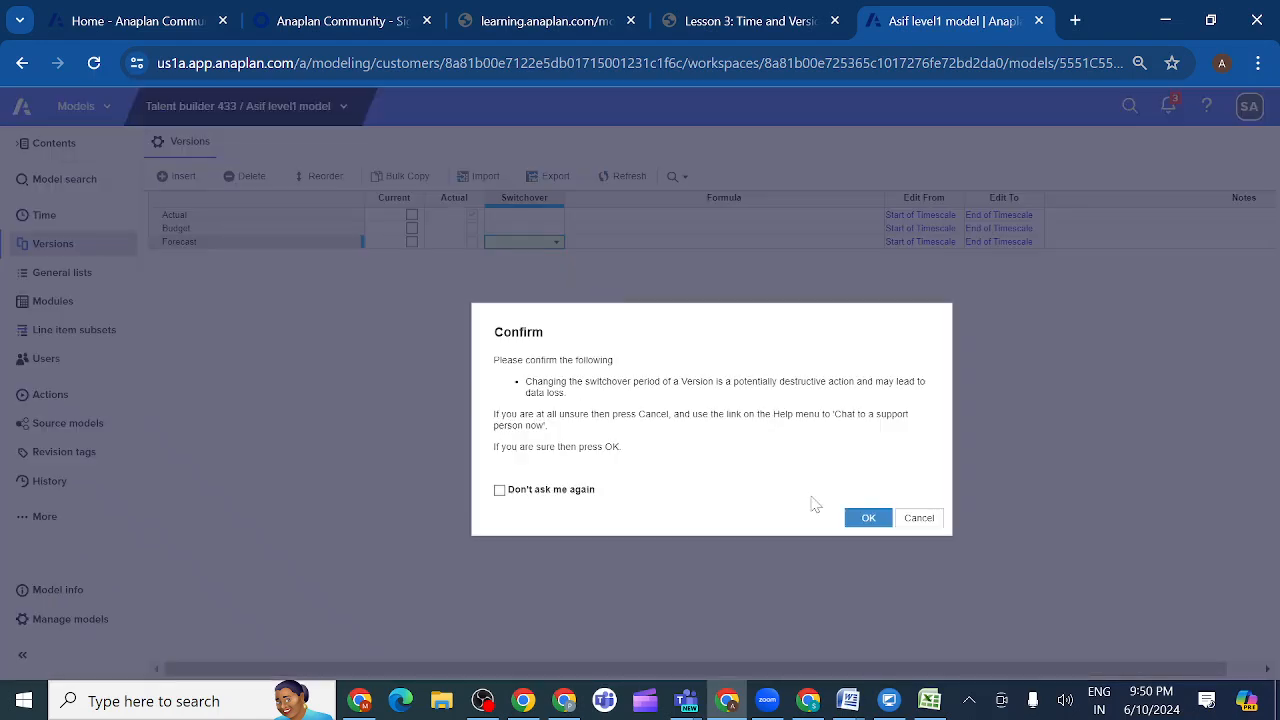
left_click(869, 519)
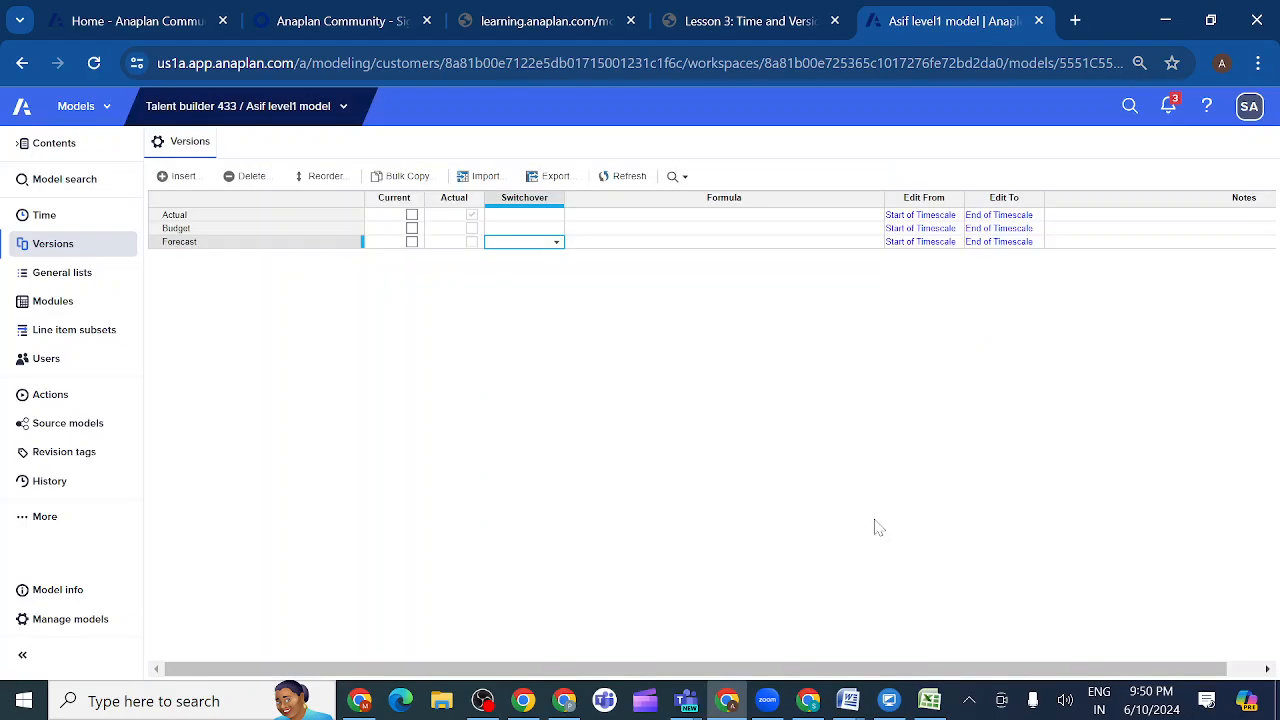
- Review the lesson's reference Versions settings and set Forecast as the model's current version, accepting the change
left_click(800, 22)
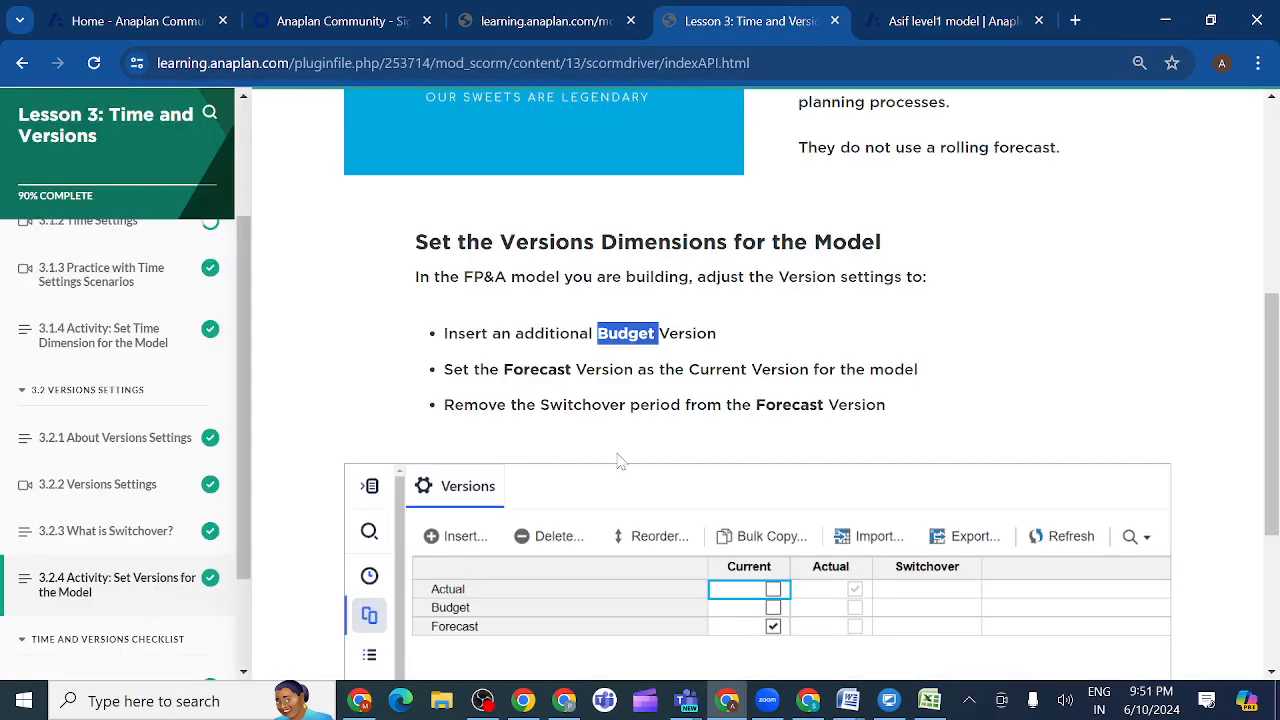
scroll(577, 352, "down", 1)
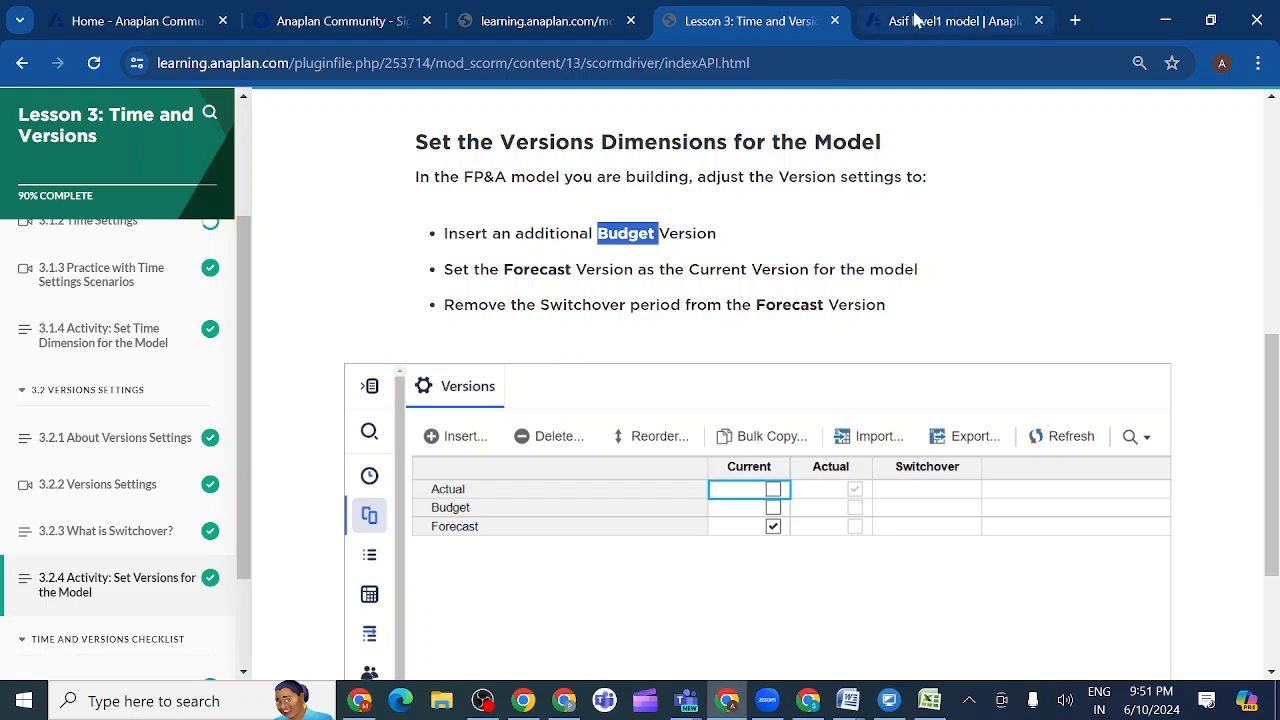
left_click(915, 20)
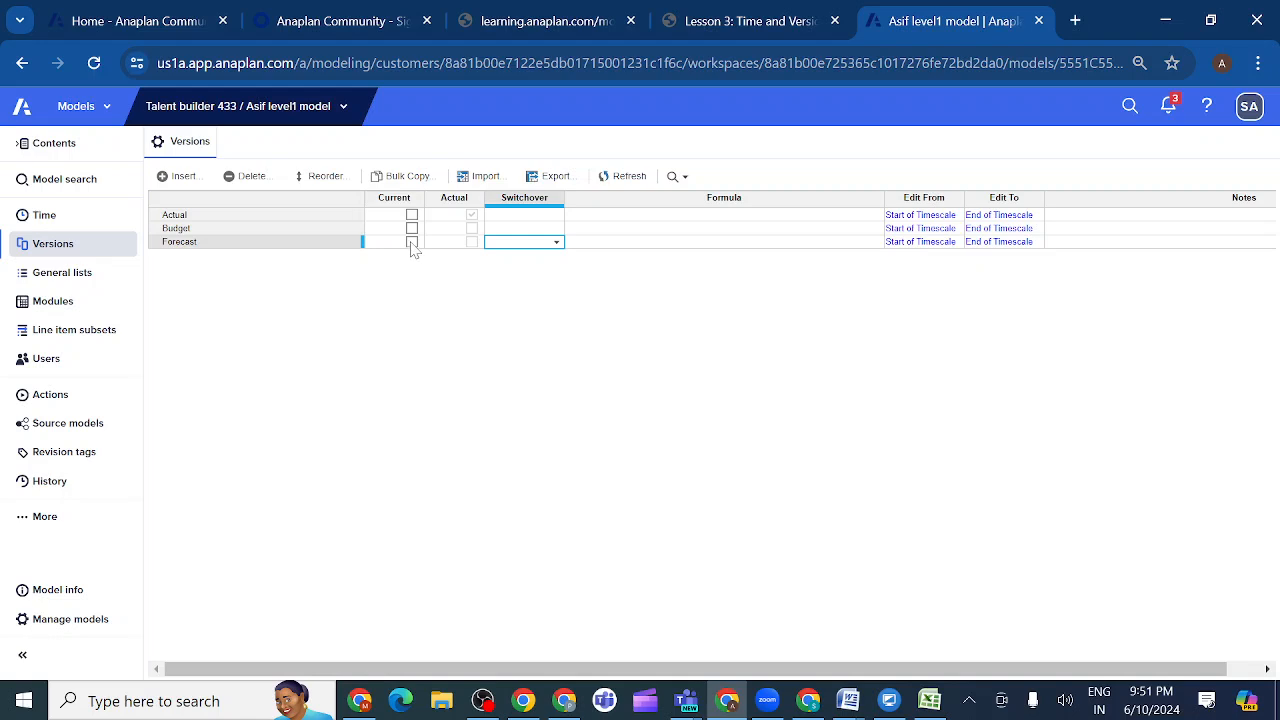
left_click(410, 241)
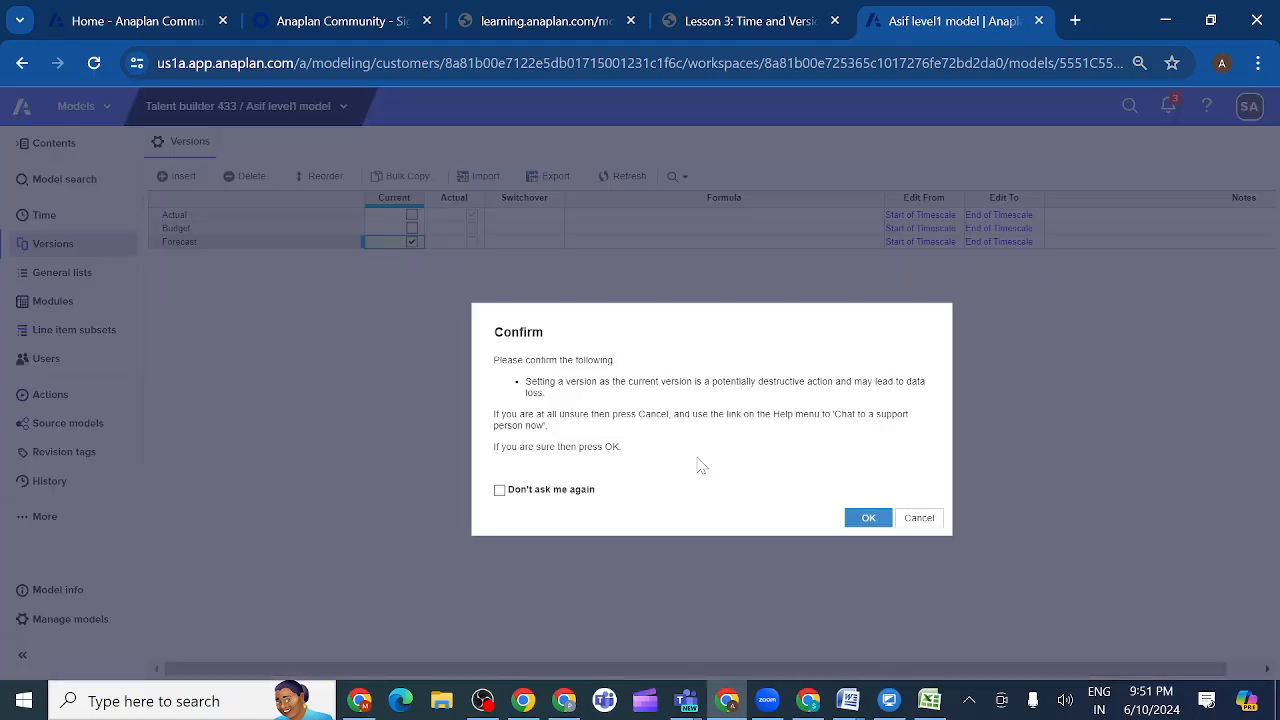
left_click(868, 520)
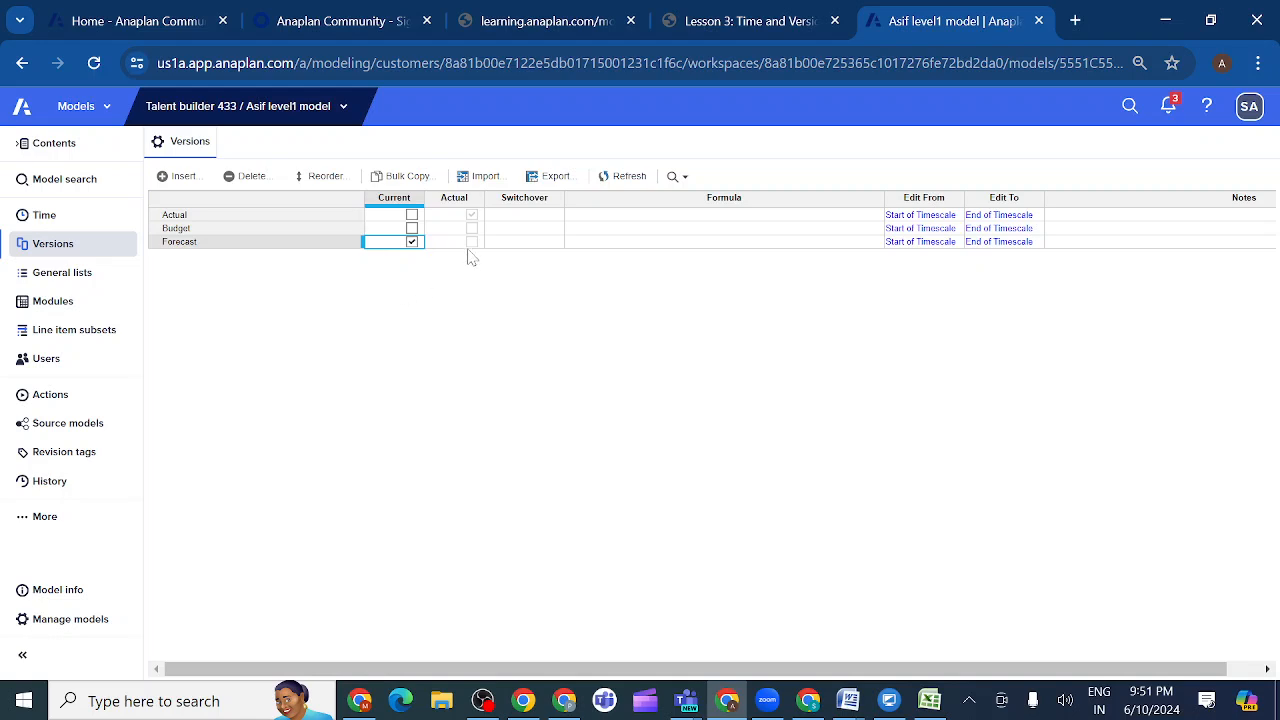
- Examine the lesson's reference Versions settings in activity 3.2.4 and the notes in 3.2.1 About Versions Settings
left_click(795, 21)
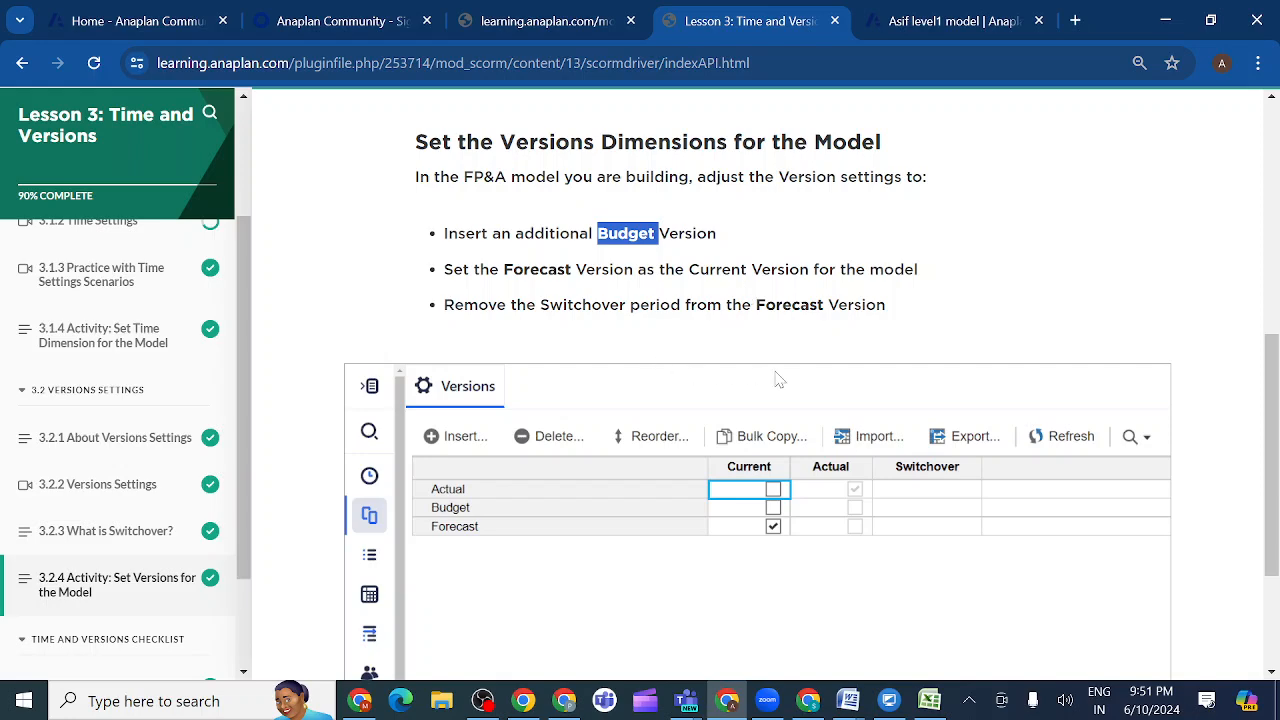
scroll(884, 624, "down", 2)
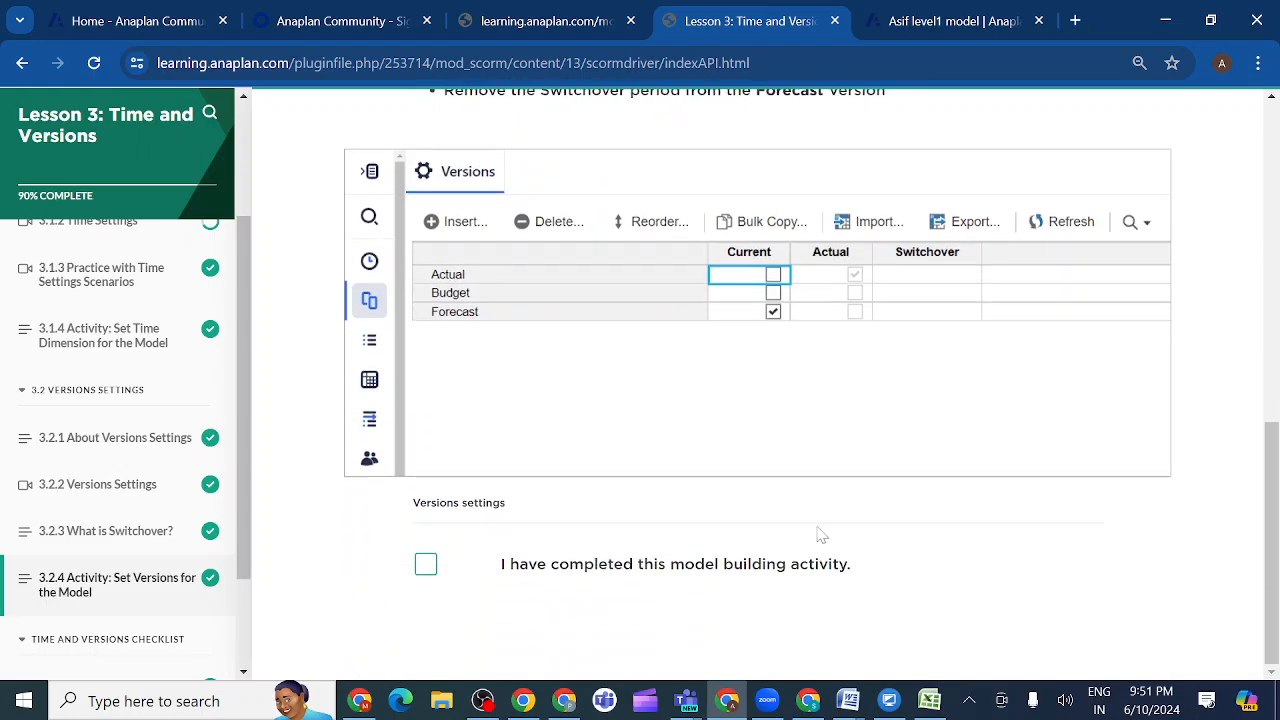
scroll(826, 514, "up", 2)
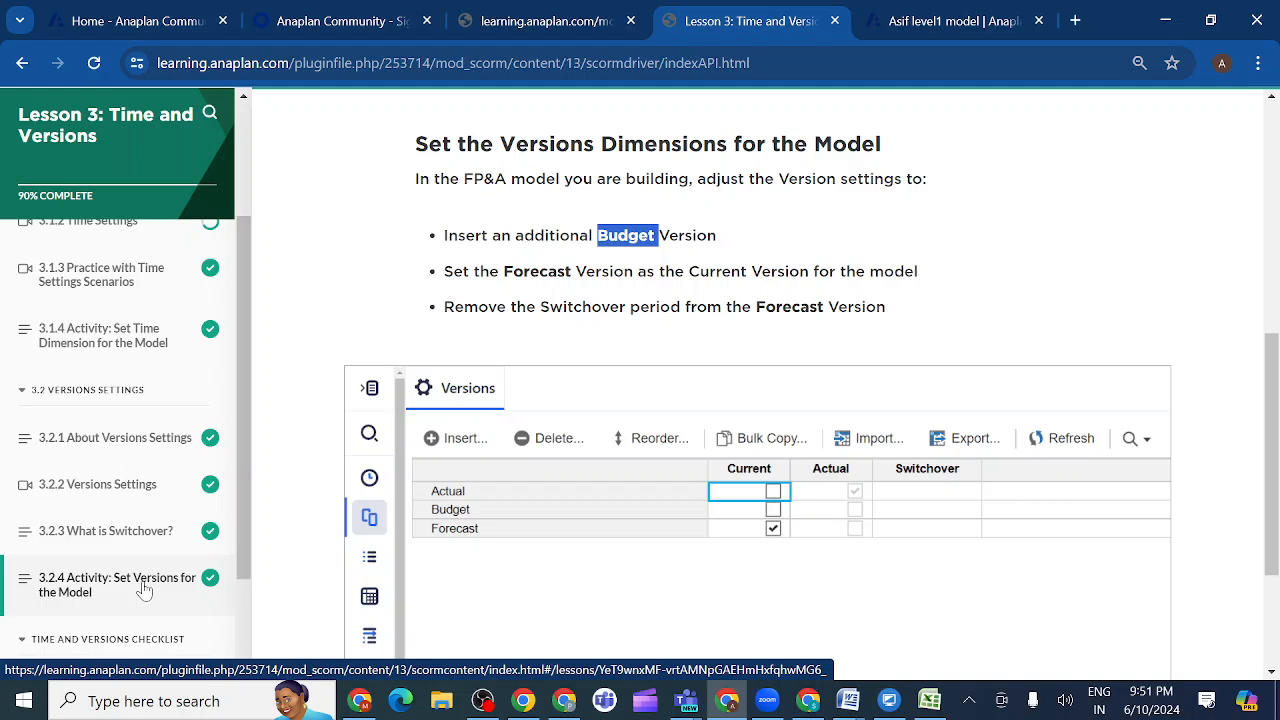
left_click(118, 441)
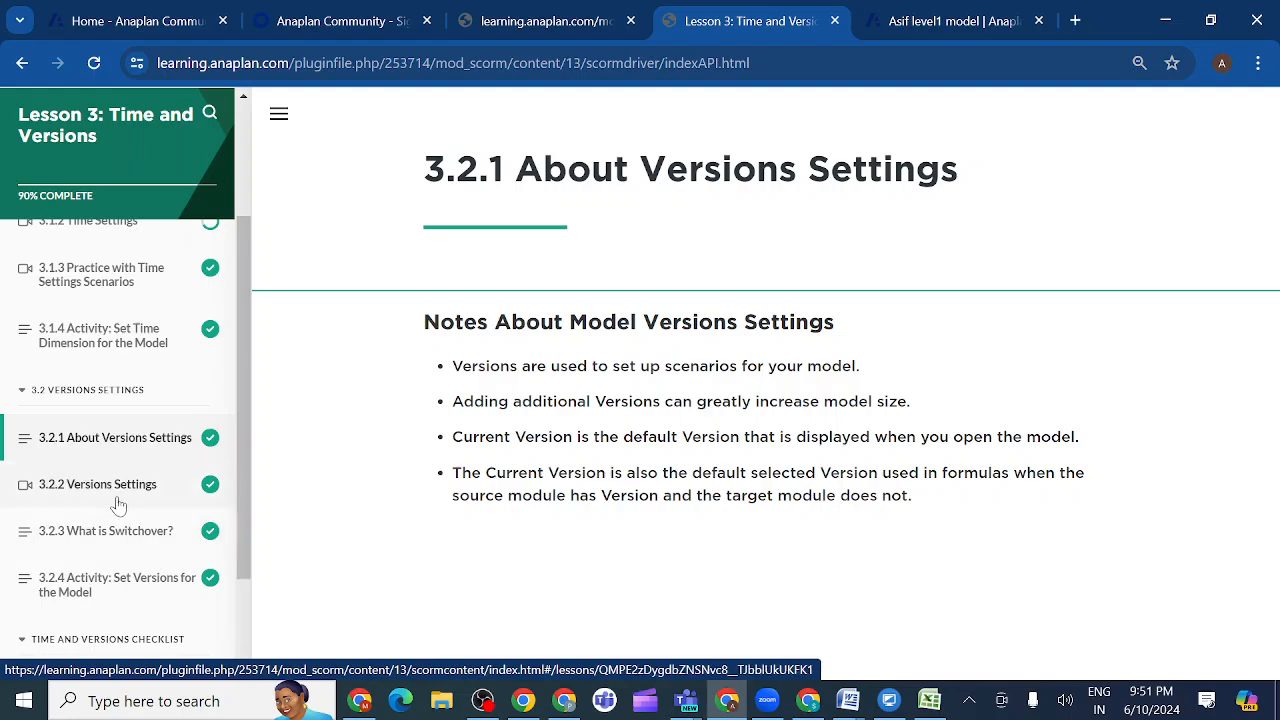
left_click(113, 588)
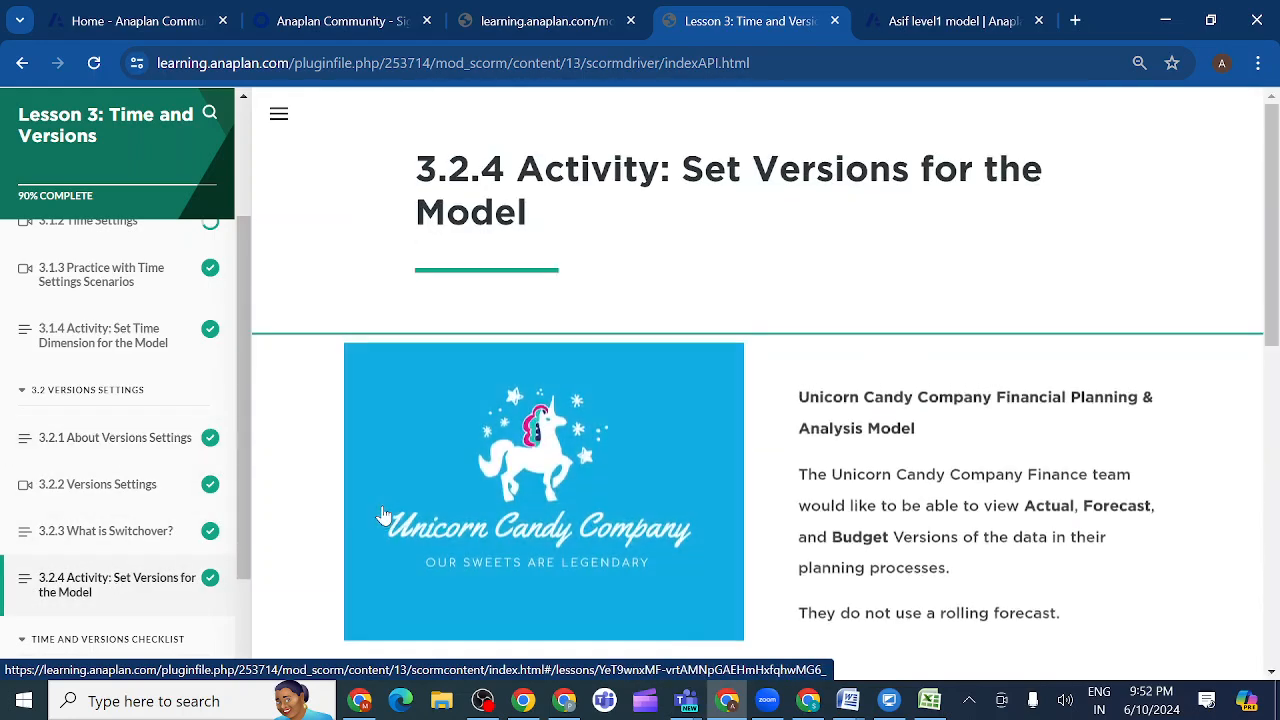
scroll(594, 458, "down", 4)
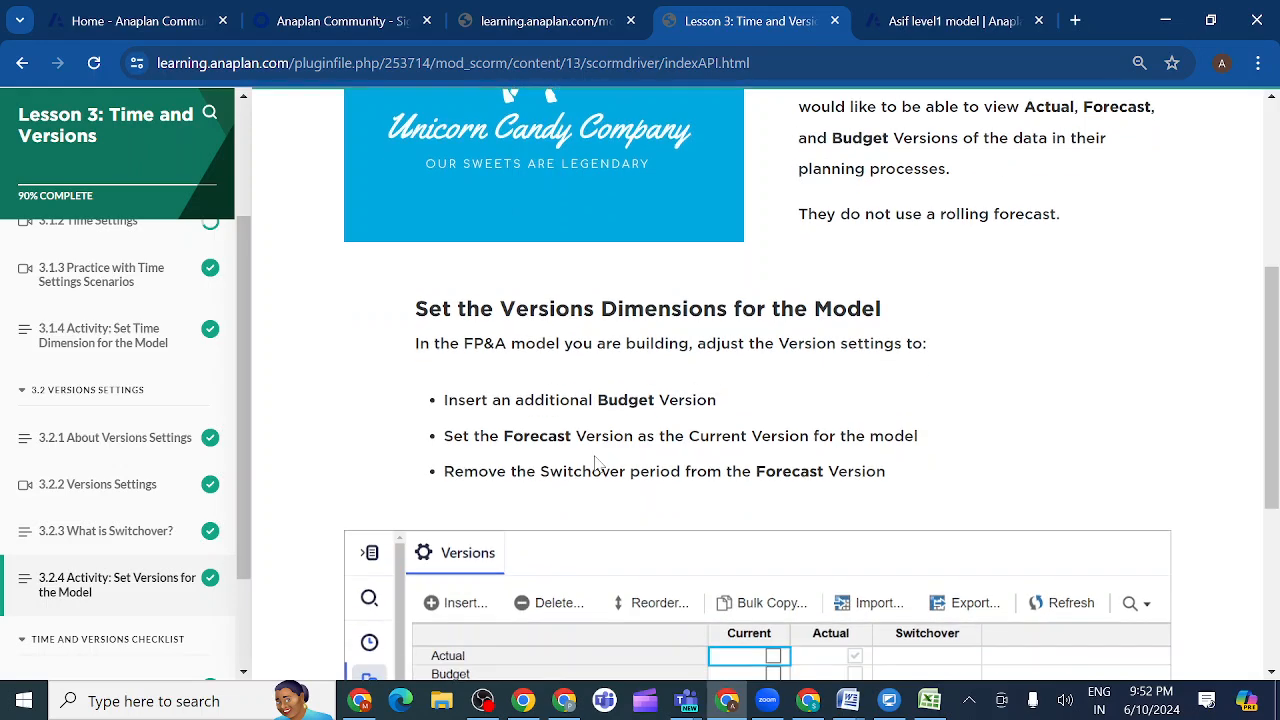
scroll(594, 460, "down", 4)
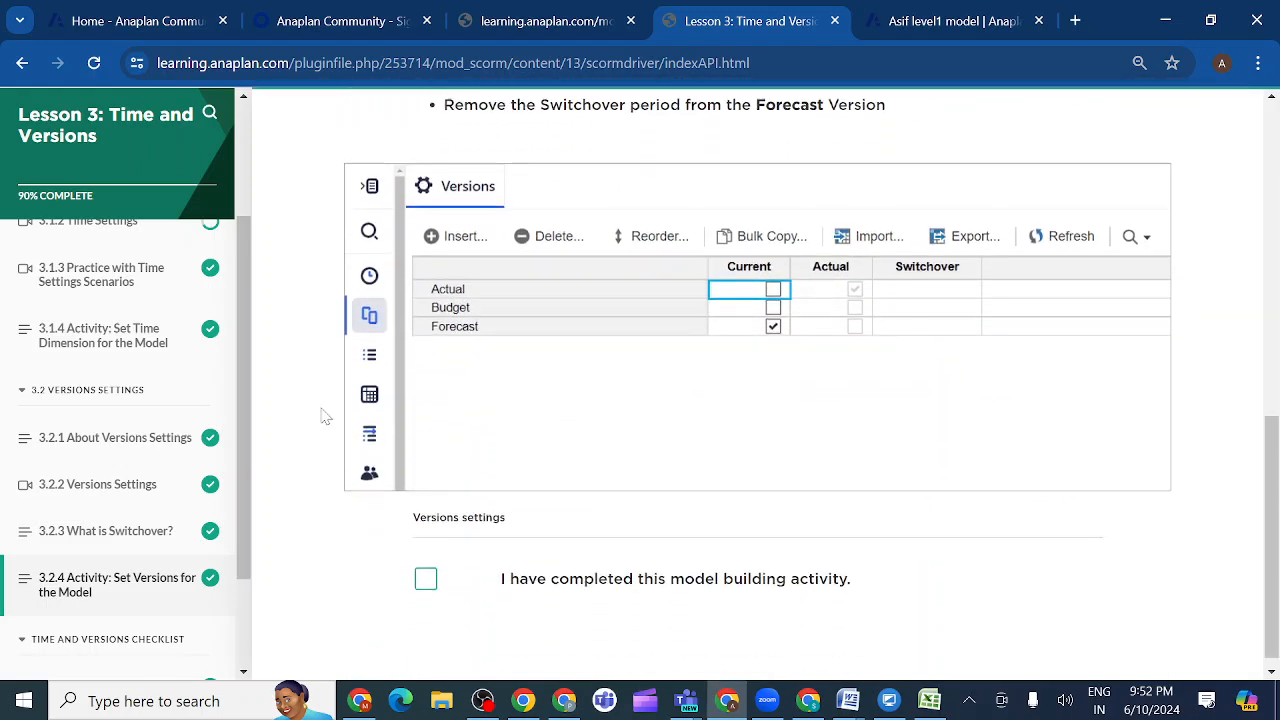
- View the 3.2.2 Versions Settings page and compare the model's versions with the requirements in activity 3.2.4
left_click(124, 497)
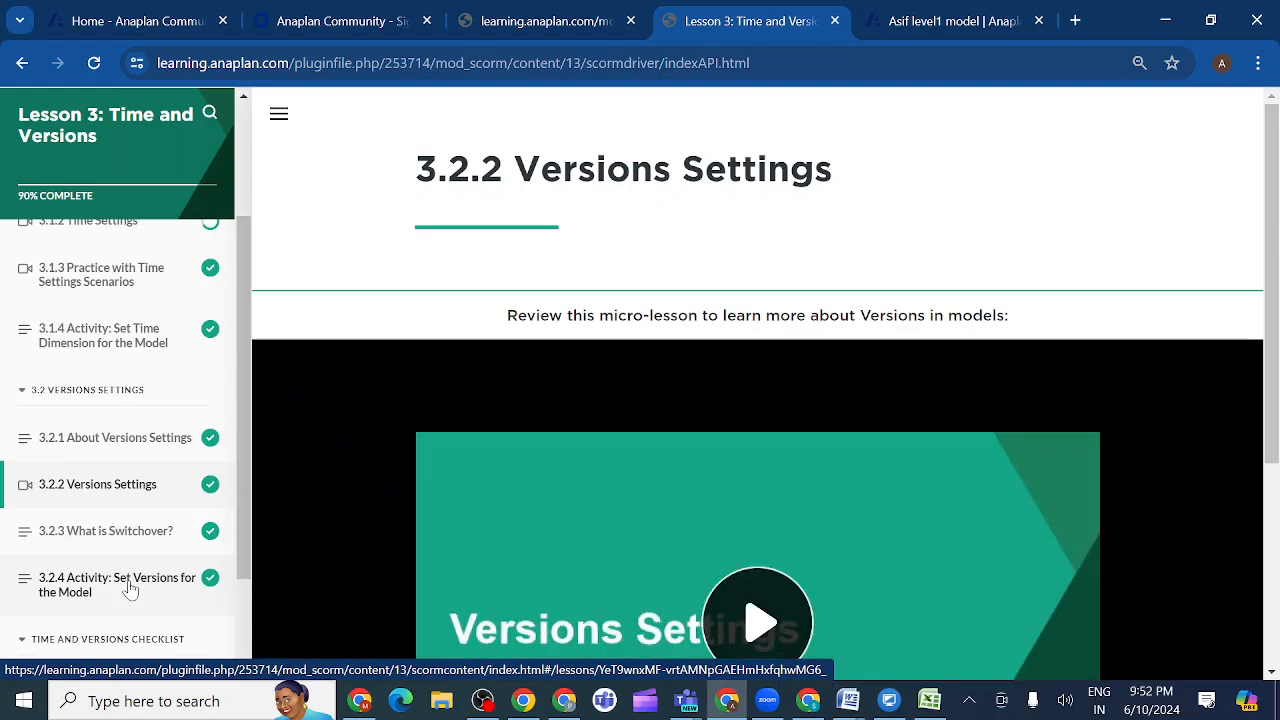
left_click(129, 590)
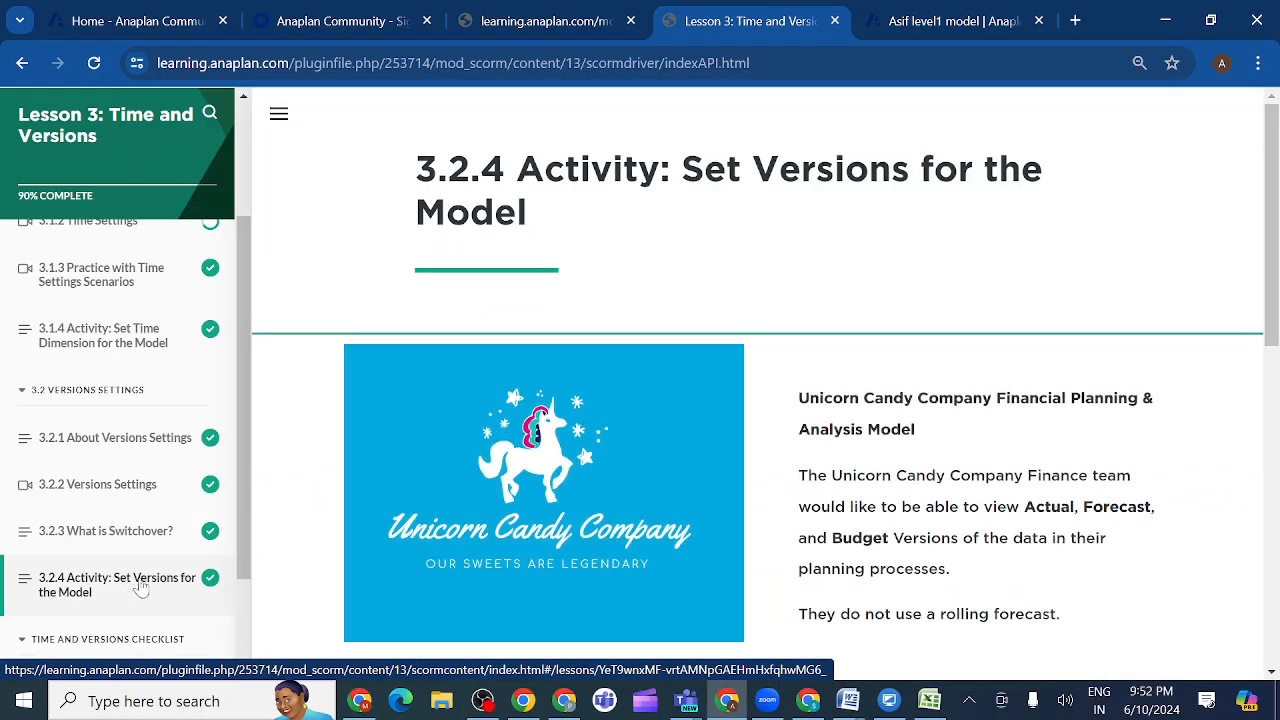
scroll(788, 567, "down", 2)
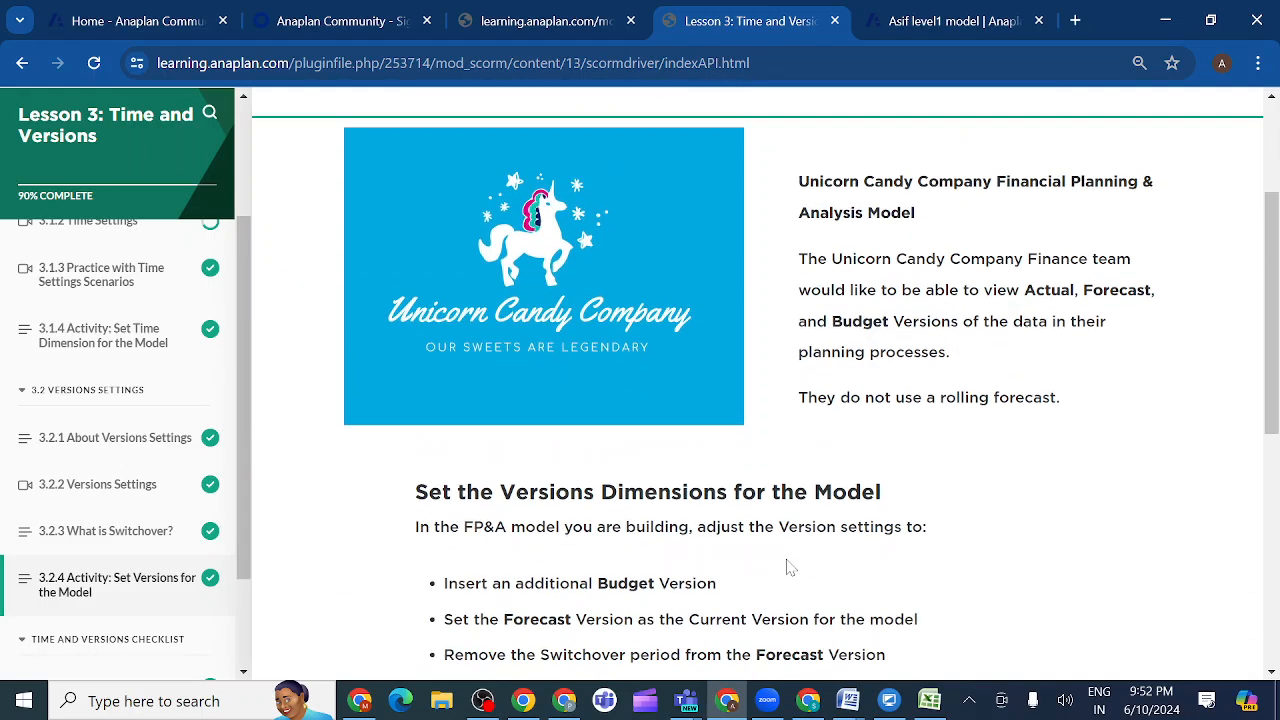
scroll(971, 552, "down", 2)
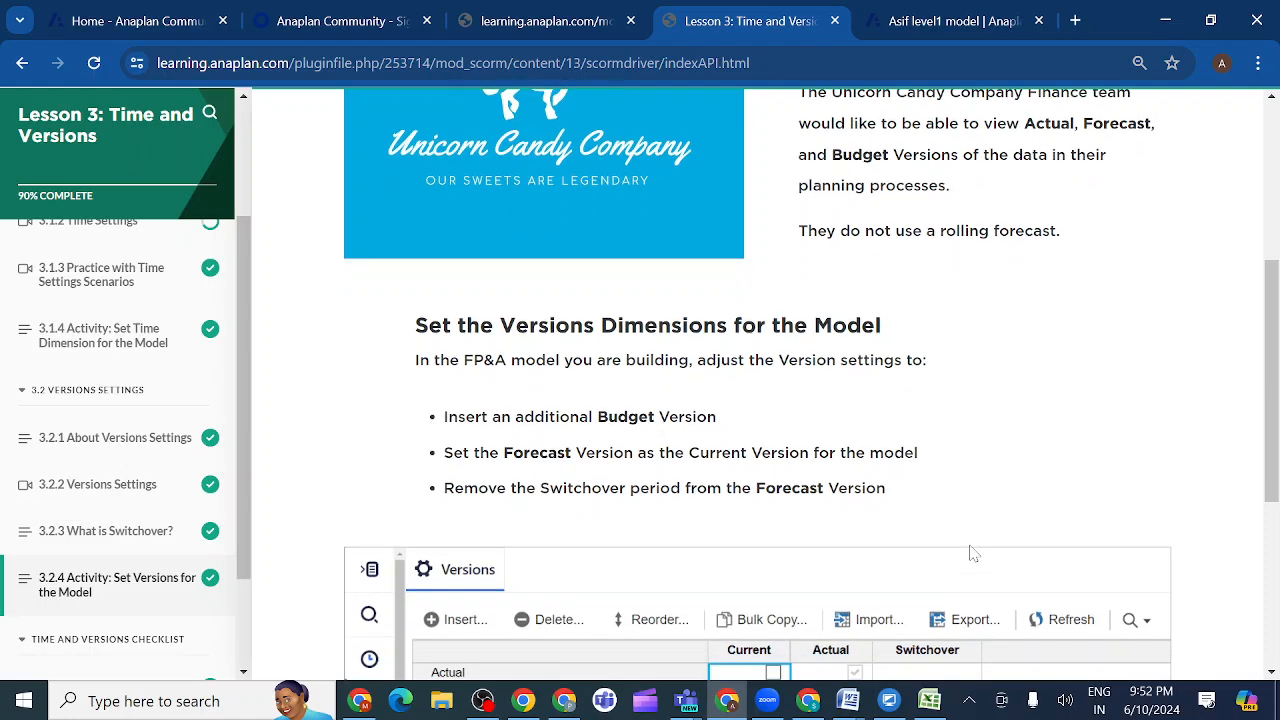
scroll(971, 555, "down", 2)
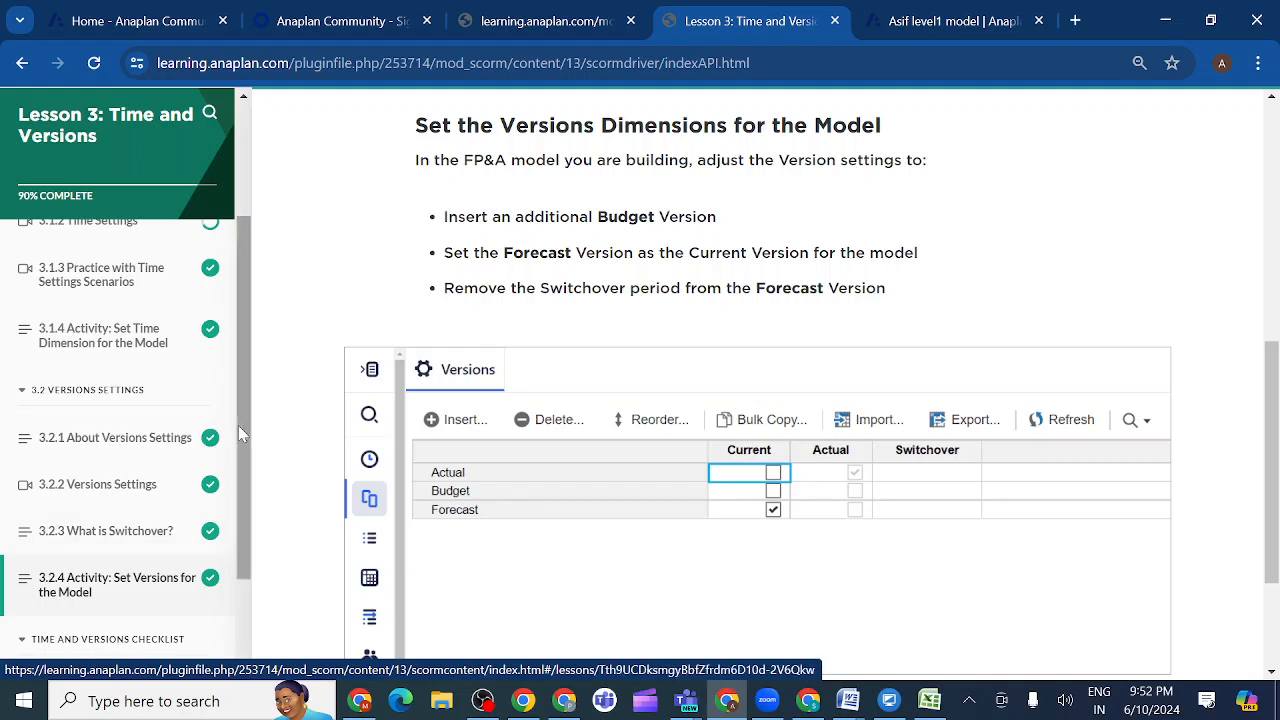
left_click(936, 26)
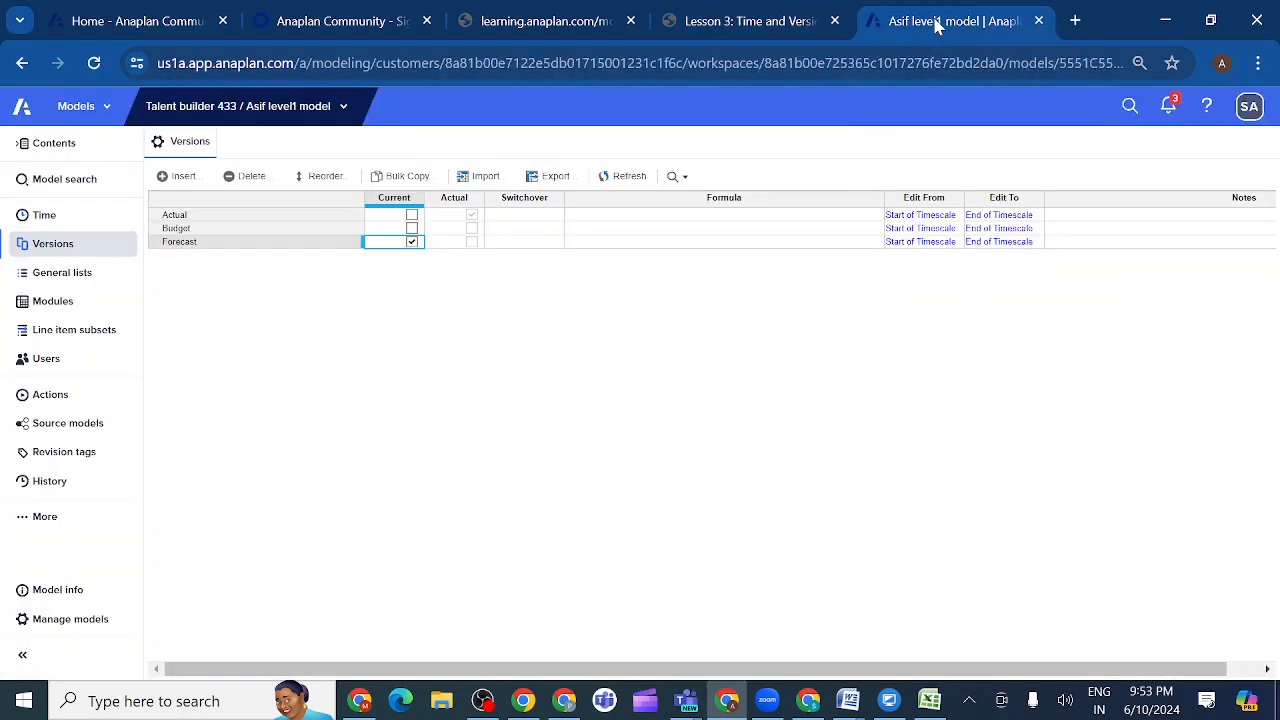
left_click(797, 21)
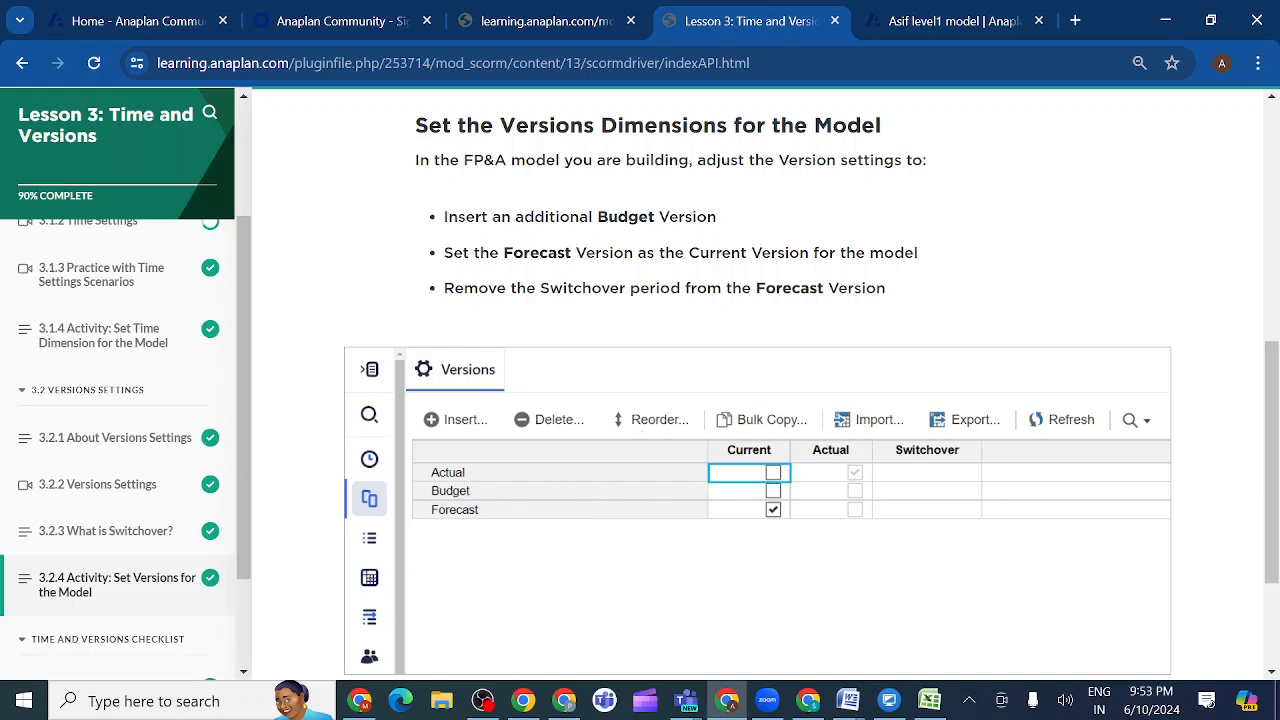
- Compare the model's versions with the requirements and reference settings in lesson activity 3.2.4
left_click(930, 21)
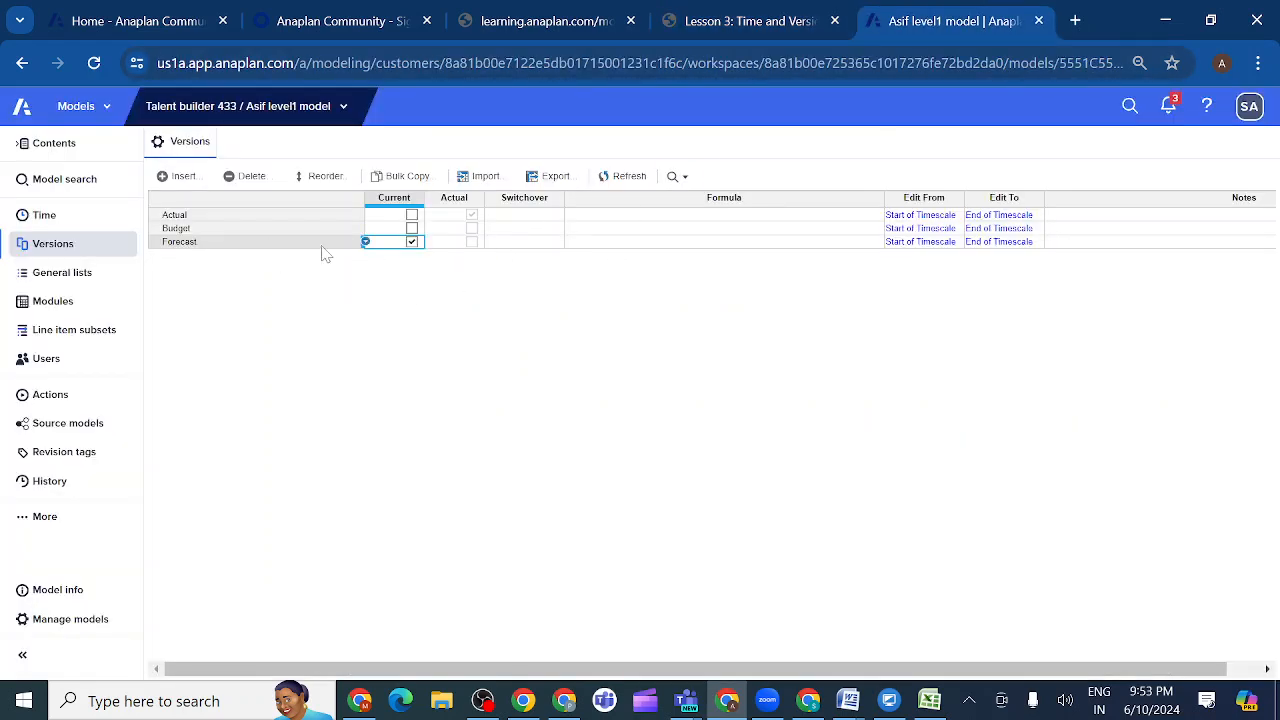
left_click(790, 21)
scroll(651, 532, "down", 1)
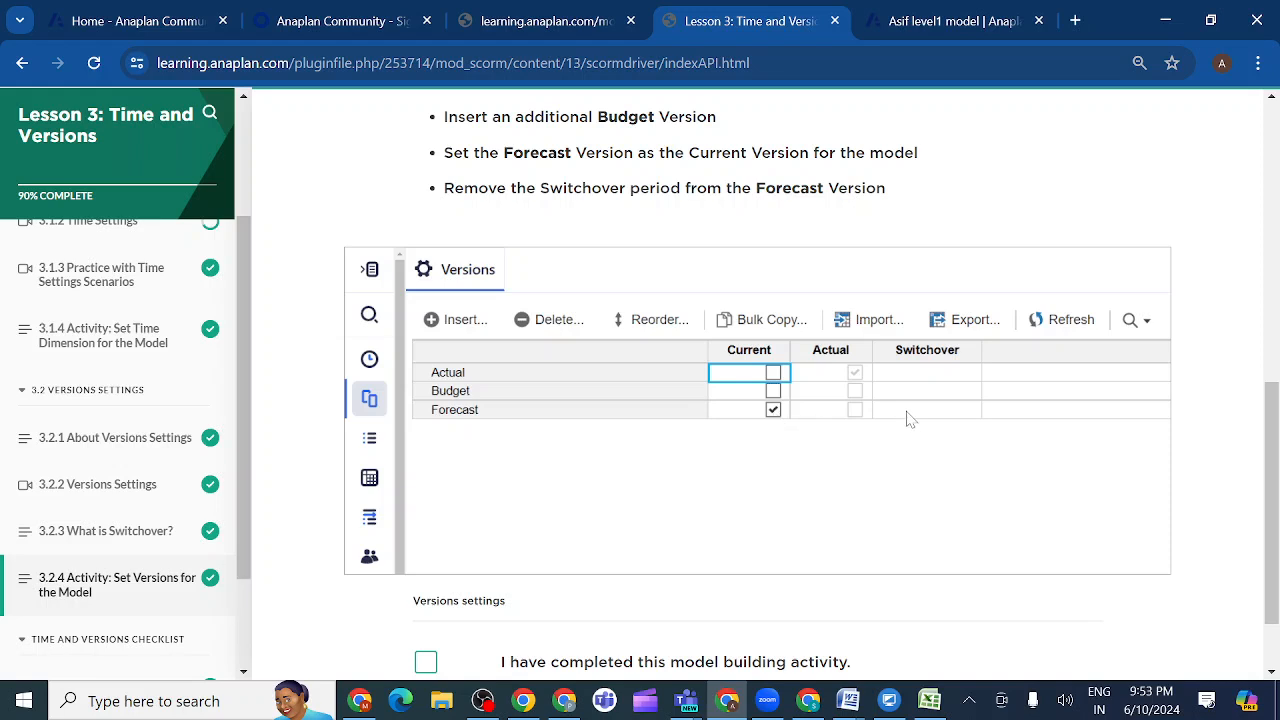
left_click(926, 24)
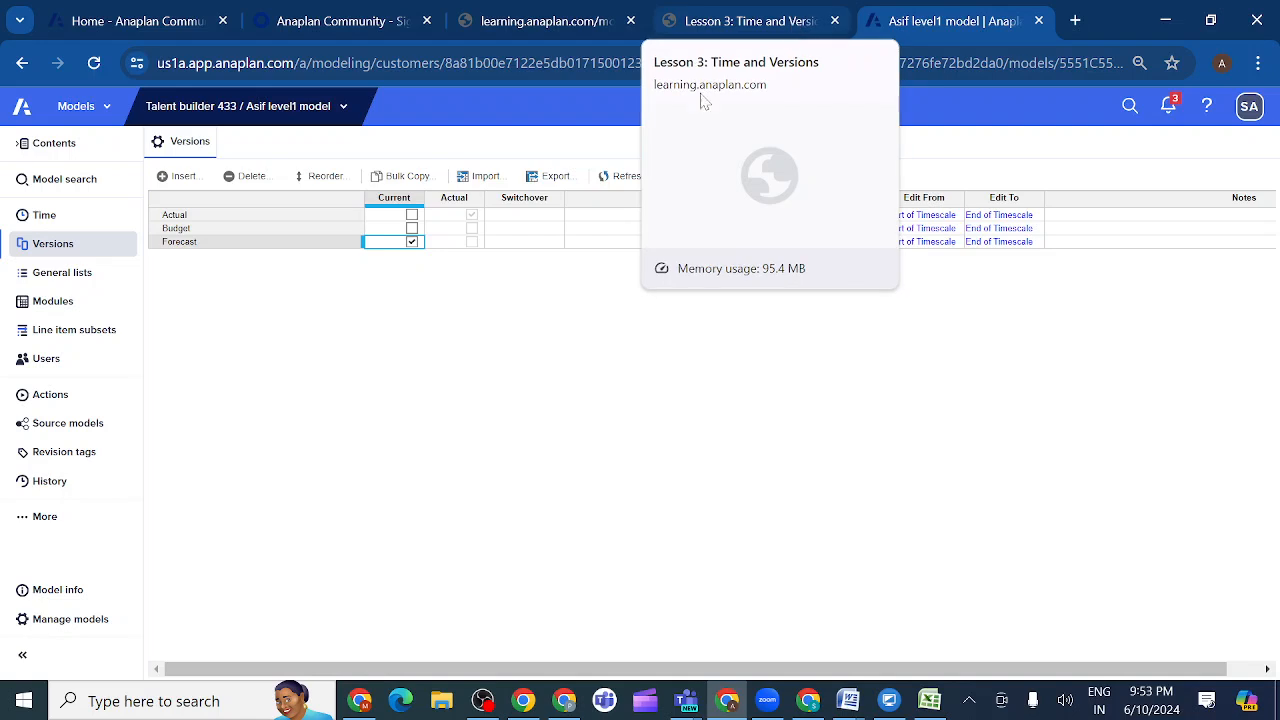
- Set the Forecast version's switchover period to Jan 19, accepting the change
left_click(537, 244)
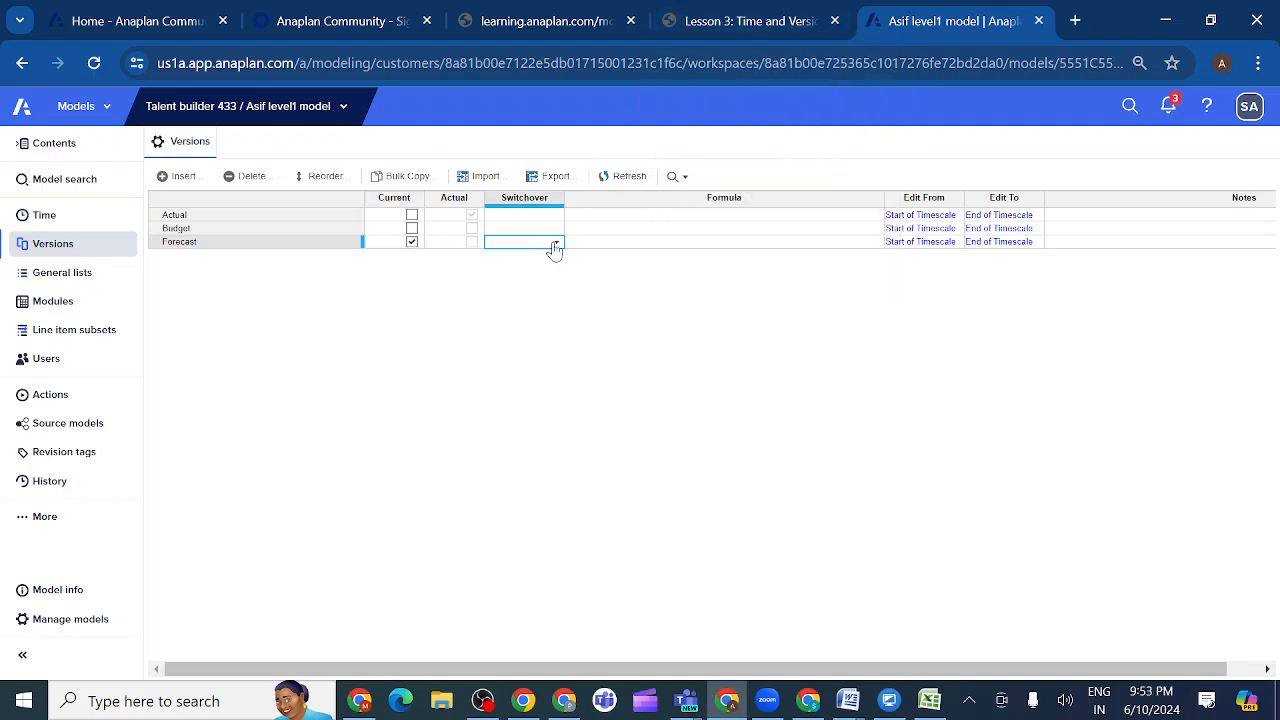
left_click(556, 248)
left_click(527, 262)
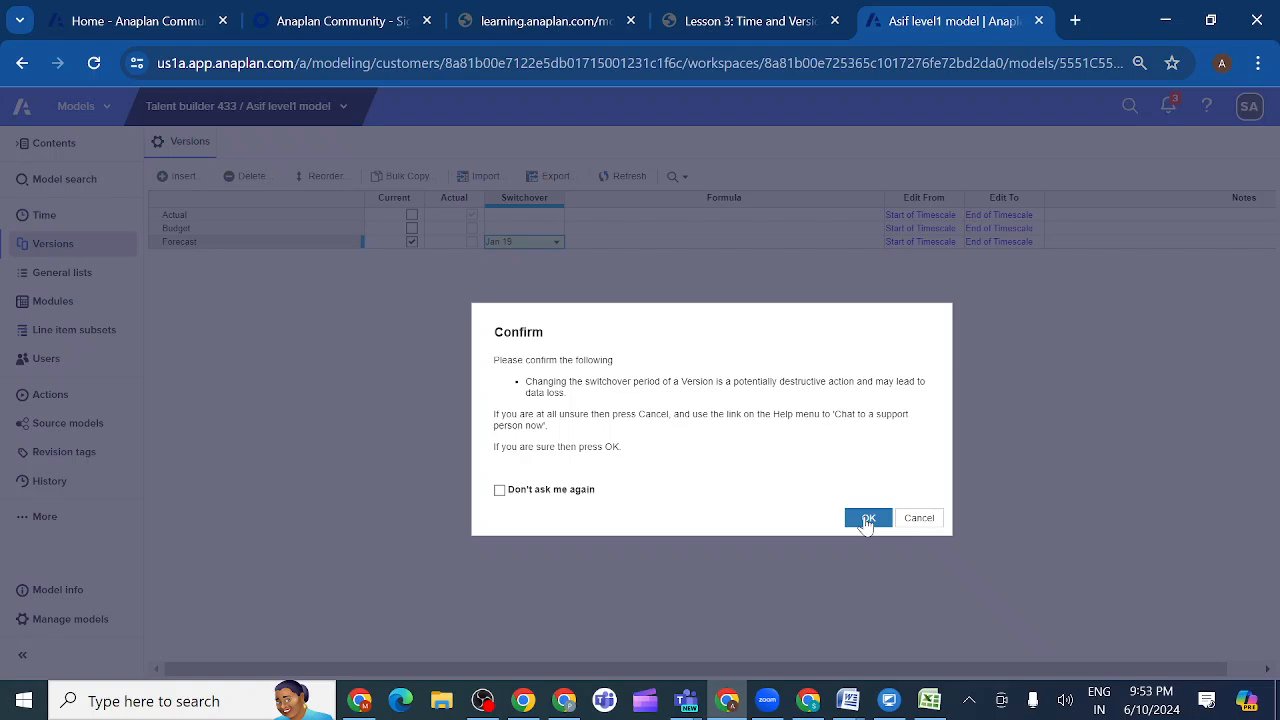
left_click(868, 519)
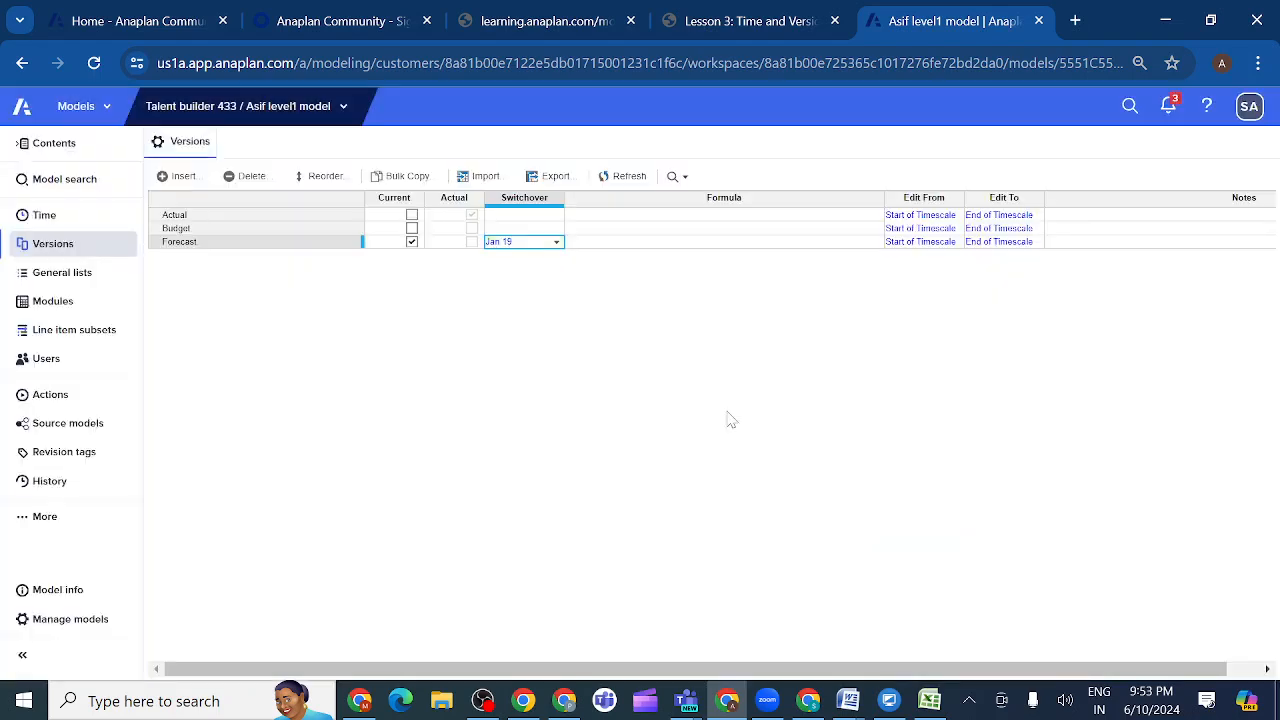
- Clear the Forecast version's switchover period, accepting the change
left_click(555, 243)
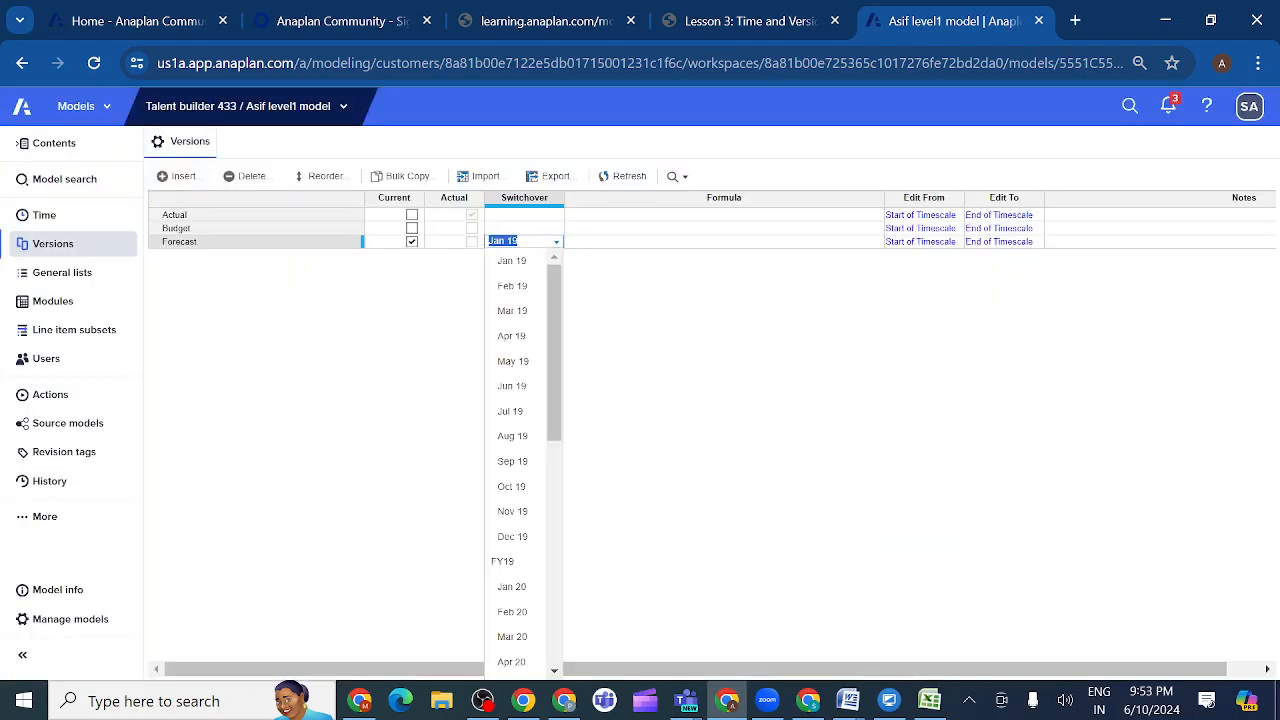
key("BackSpace")
left_click(626, 290)
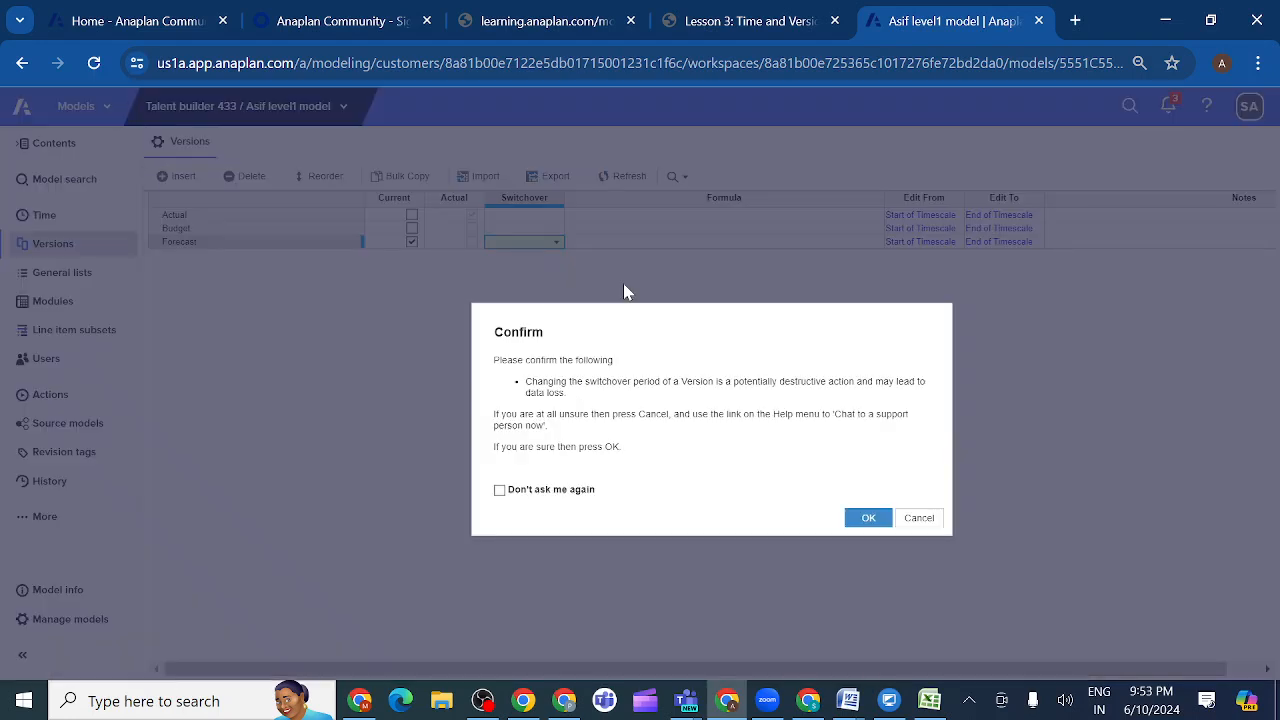
left_click(868, 519)
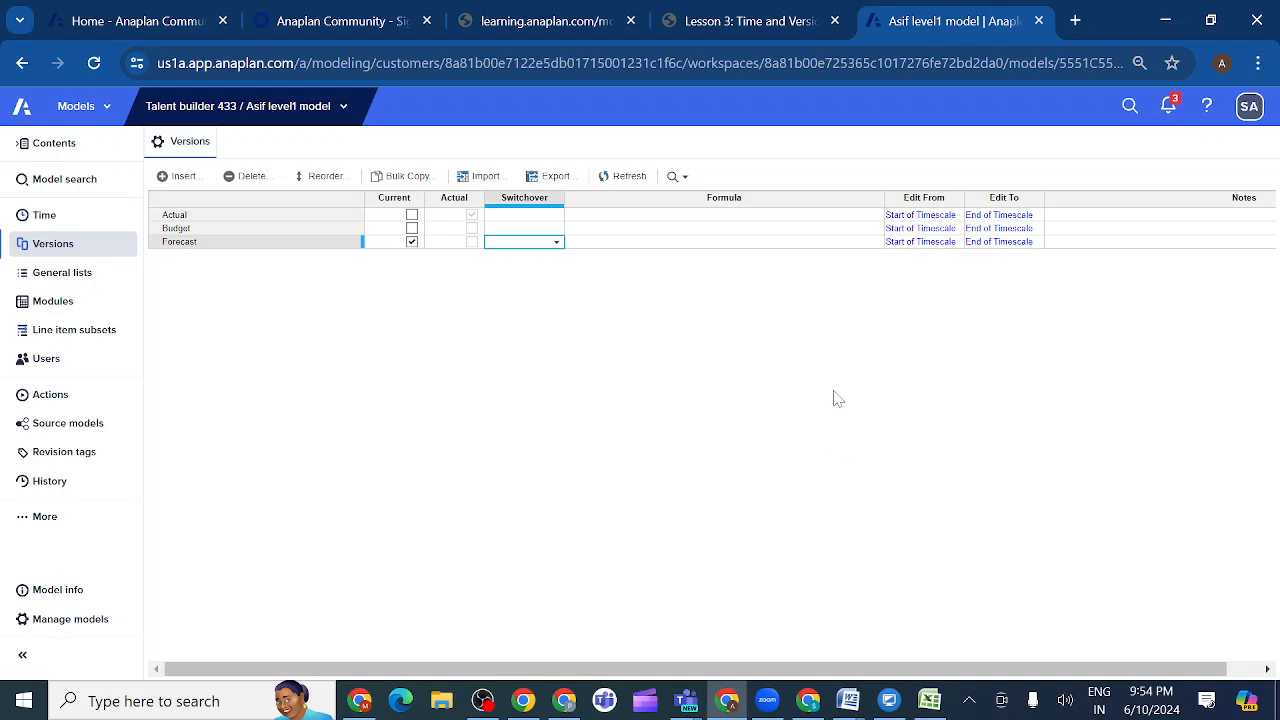
- Review the reference versions in lesson activity 3.2.4 once more and open the model's Time settings
left_click(797, 25)
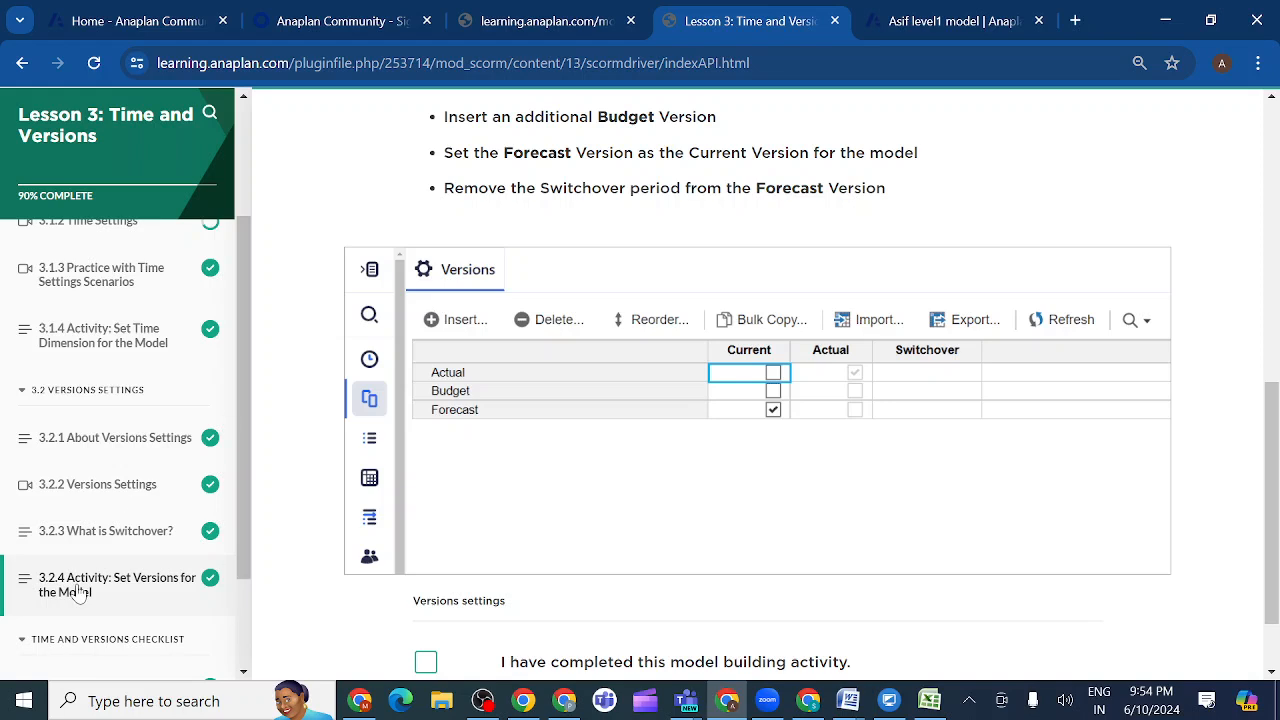
scroll(118, 573, "down", 3)
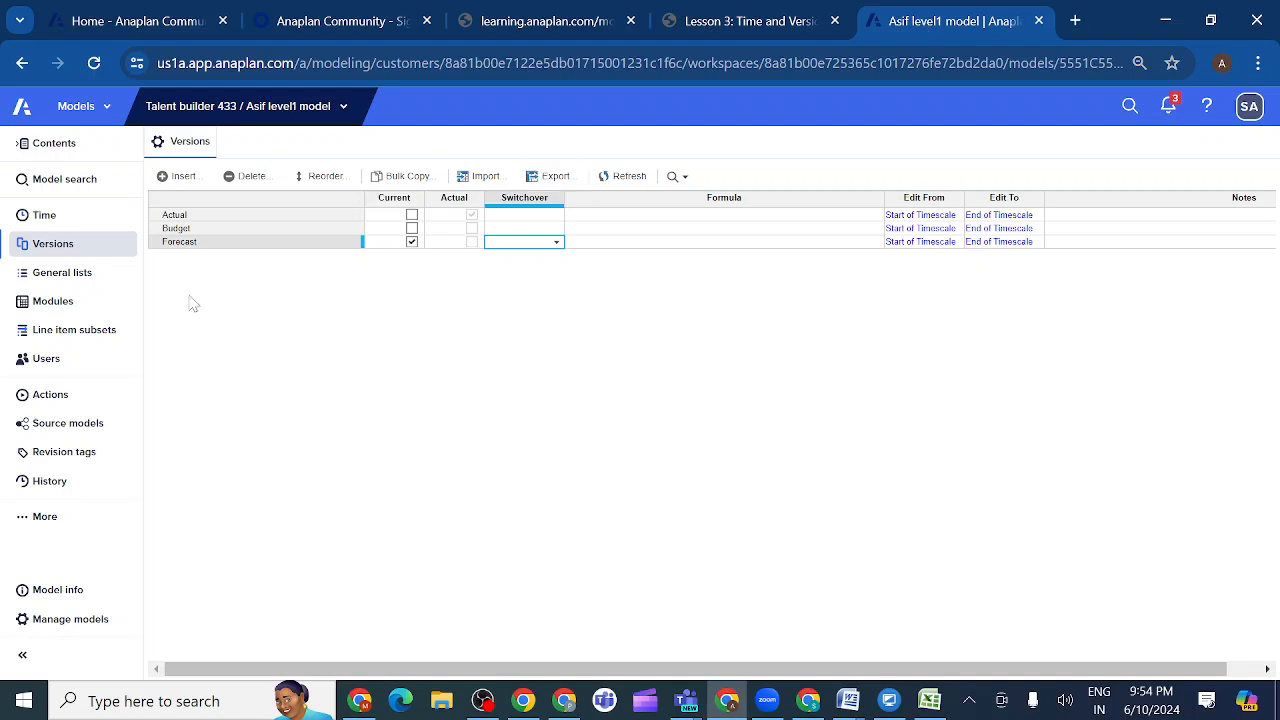
left_click(84, 222)
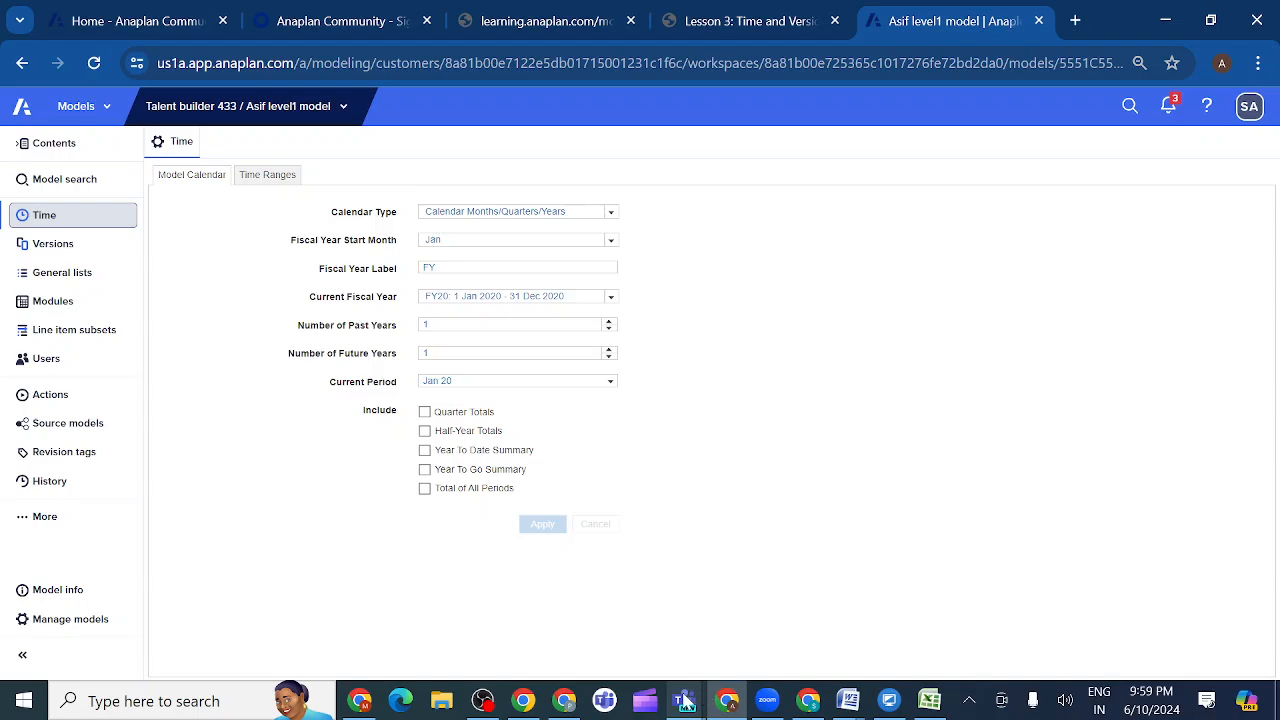
- Switch to Microsoft Teams, close the ended meeting's window and rejoin the Anaplan evening class meeting
mouse_move(685, 702)
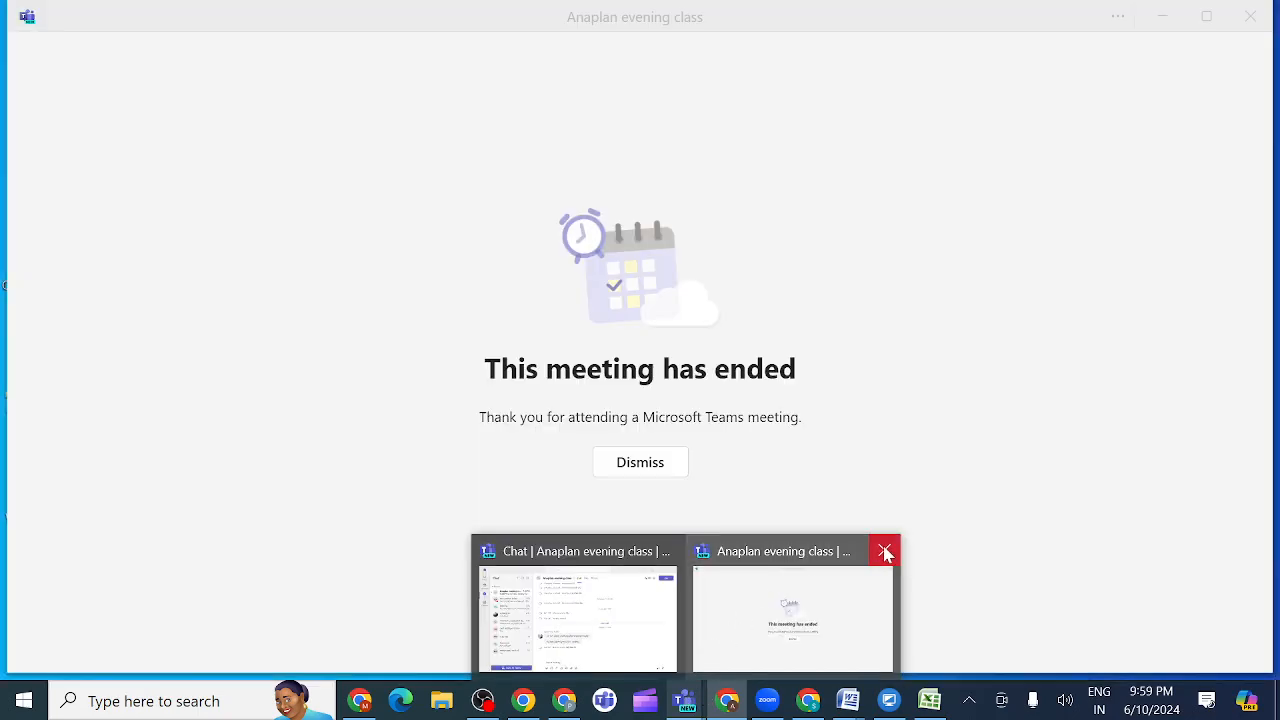
left_click(885, 553)
left_click(722, 607)
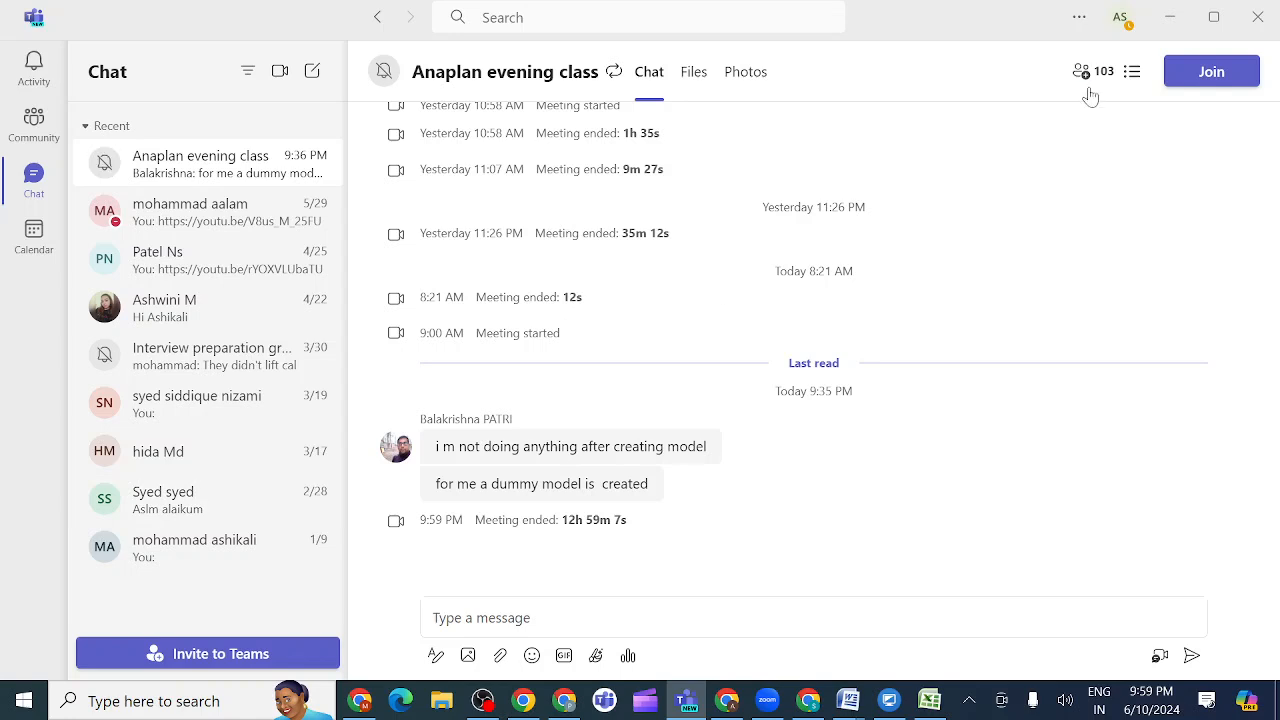
left_click(1205, 77)
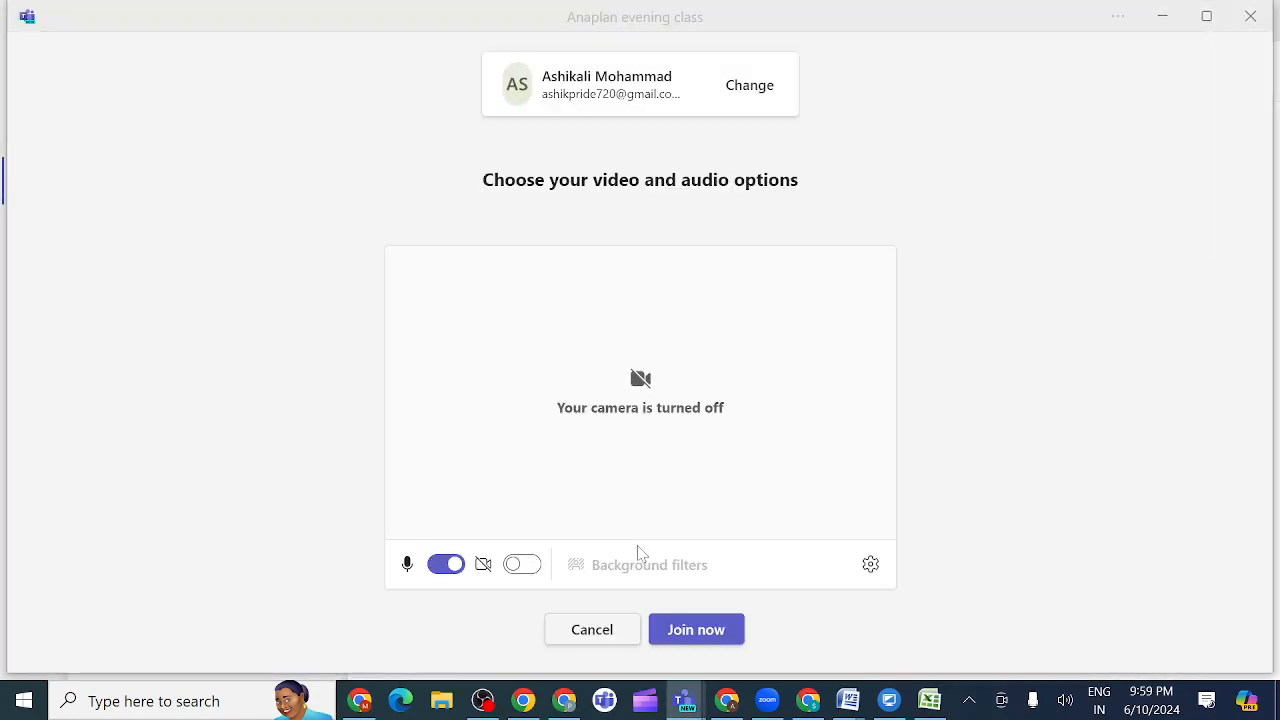
left_click(697, 630)
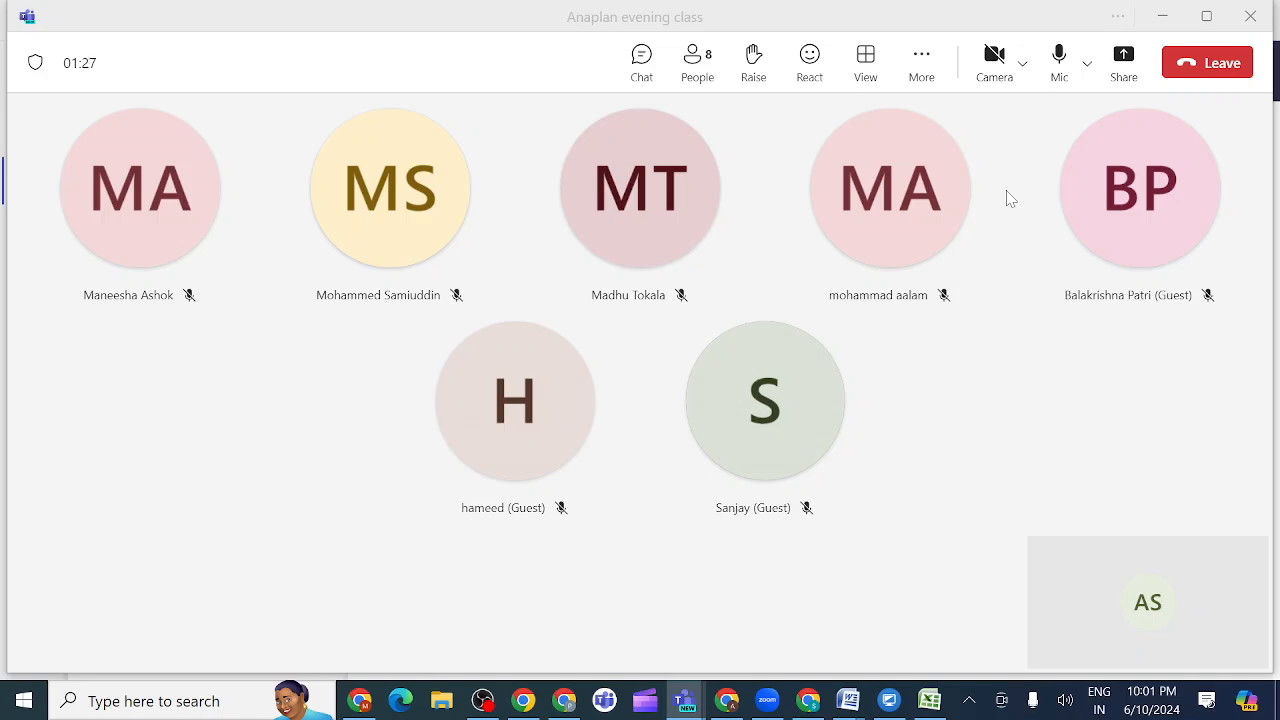
- Share the whole screen with sound in the Teams meeting and switch back to the Anaplan model in Chrome
left_click(1125, 64)
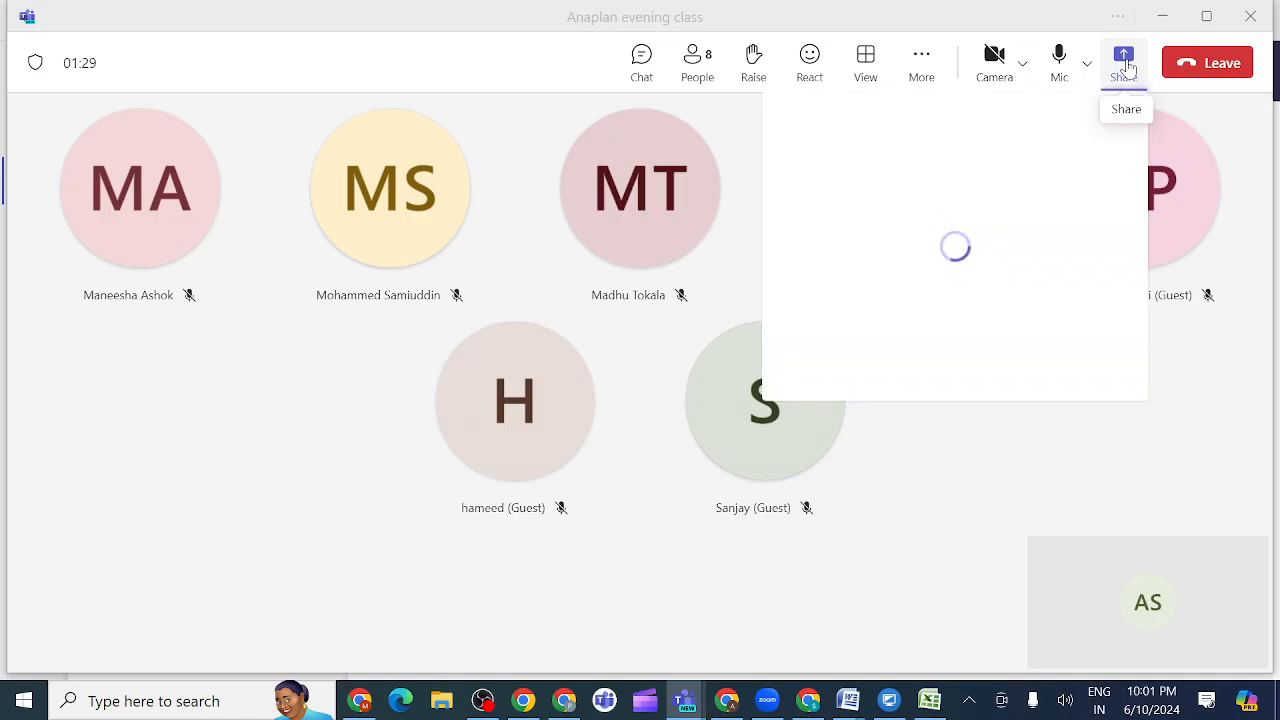
left_click(1105, 139)
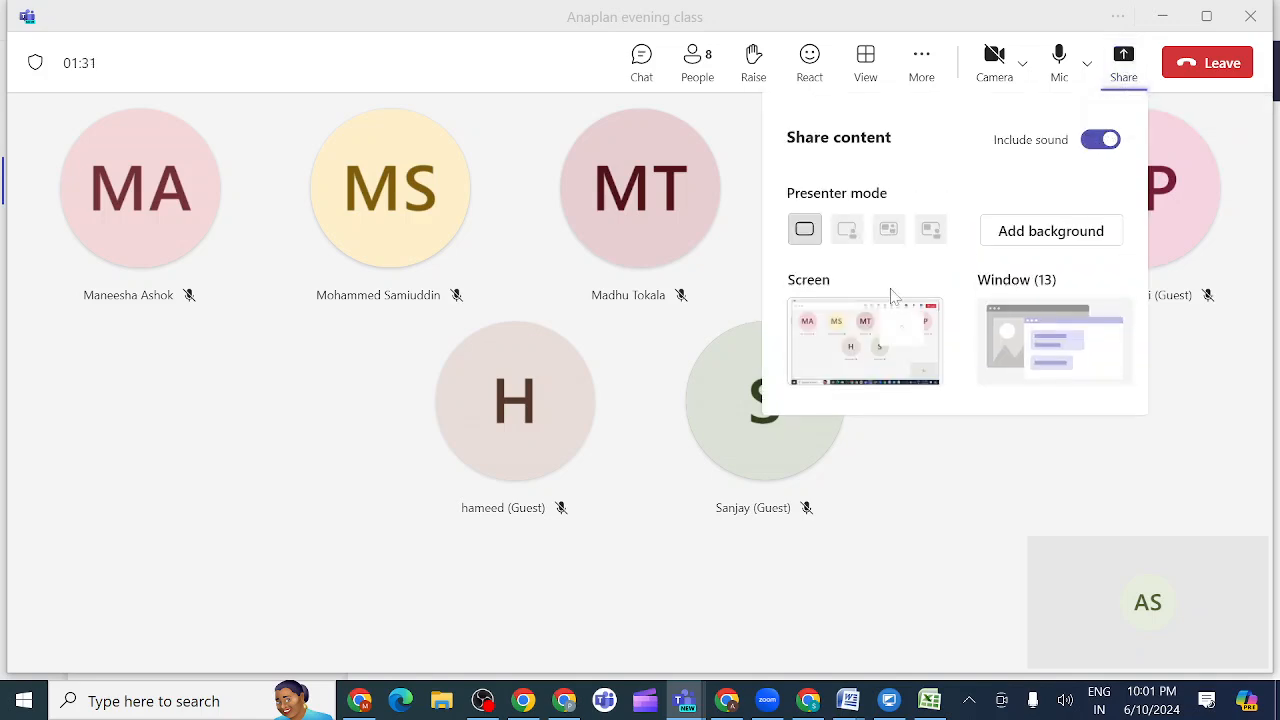
left_click(888, 336)
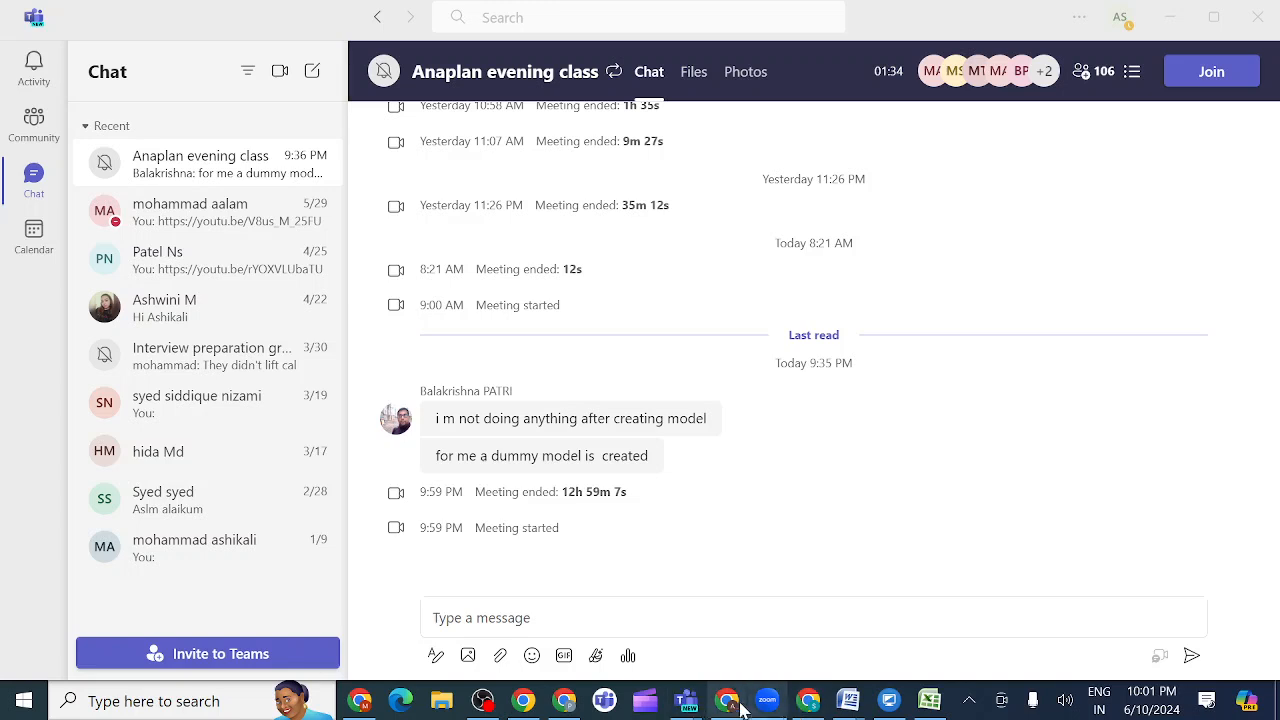
left_click(729, 703)
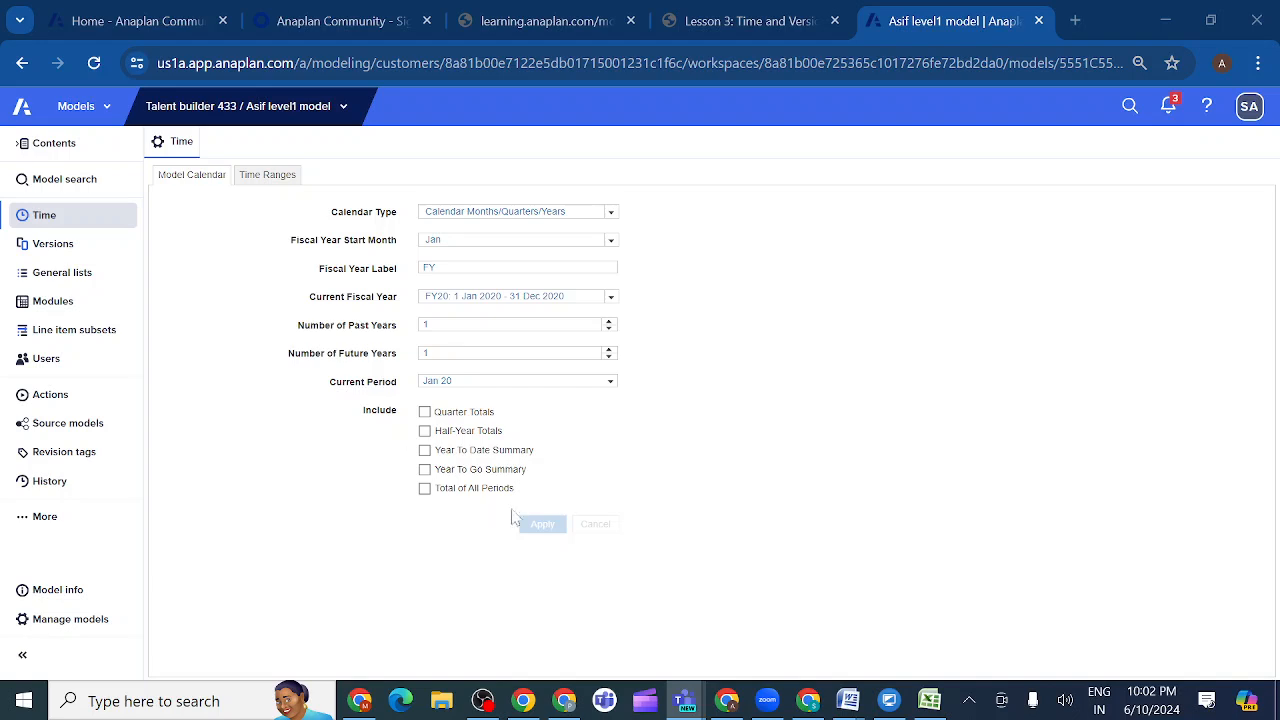
- Return to the Anaplan evening class meeting in Teams and stop sharing the screen
mouse_move(733, 703)
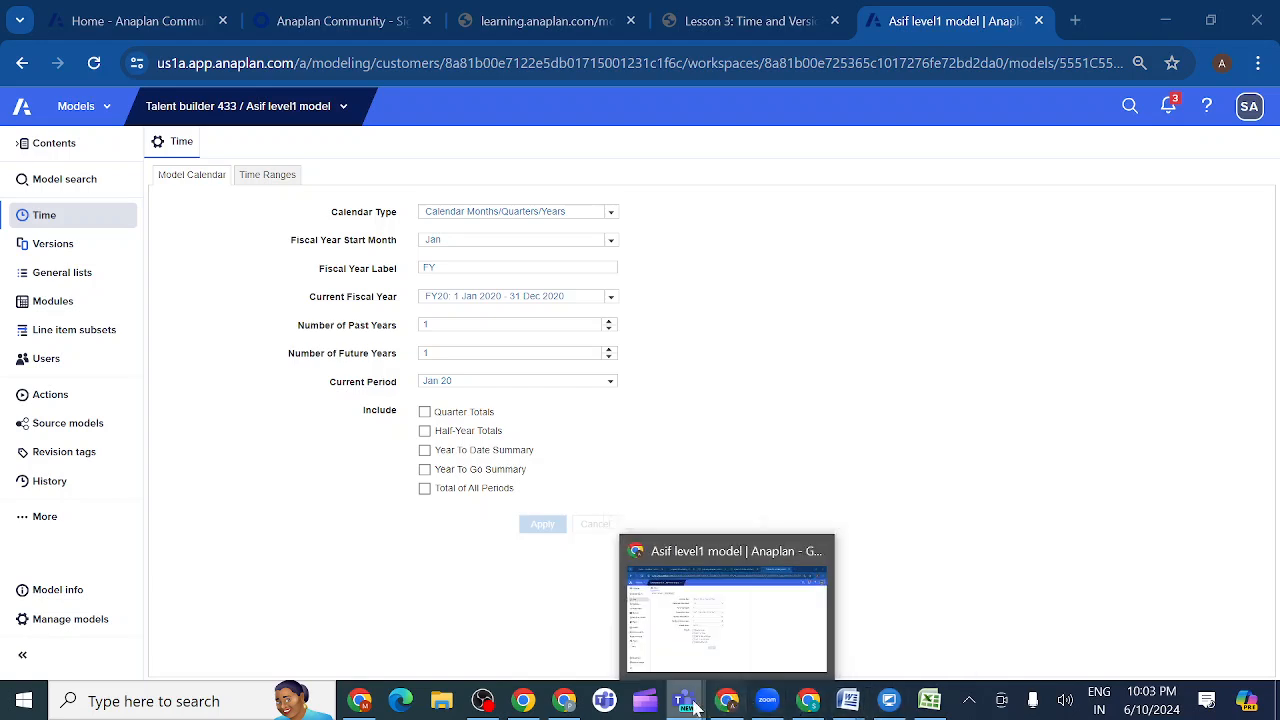
mouse_move(686, 700)
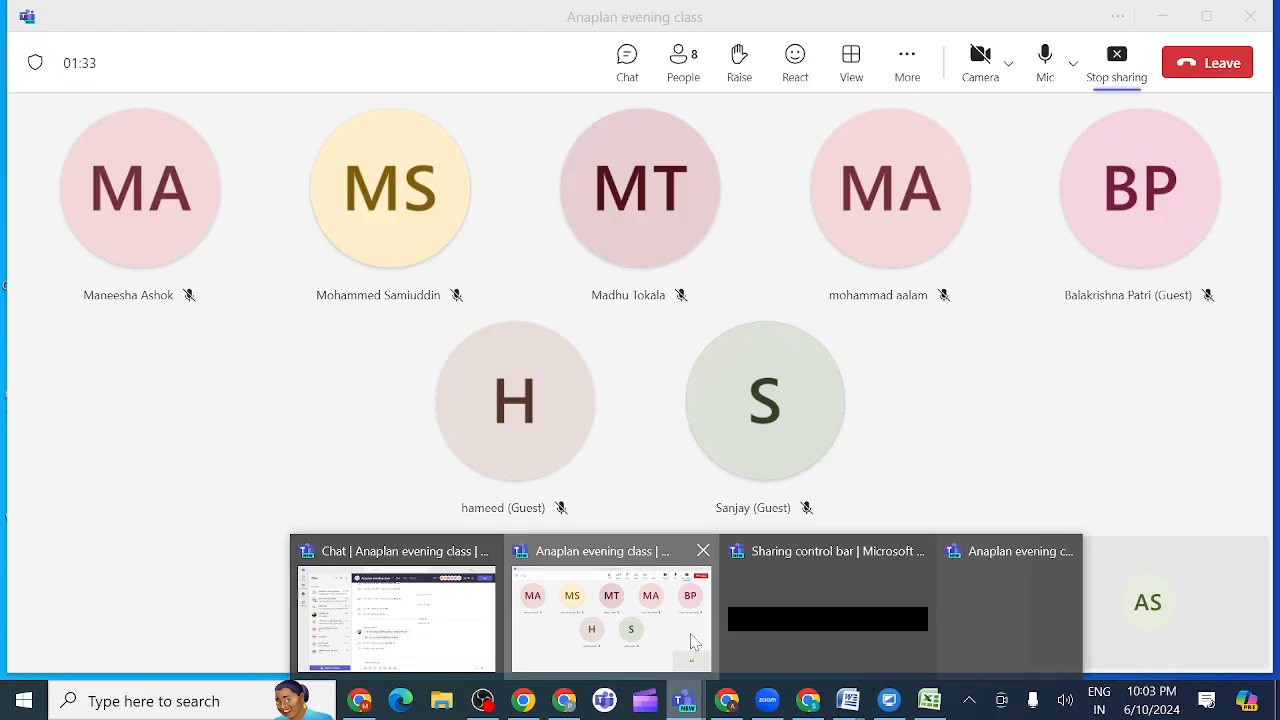
left_click(695, 641)
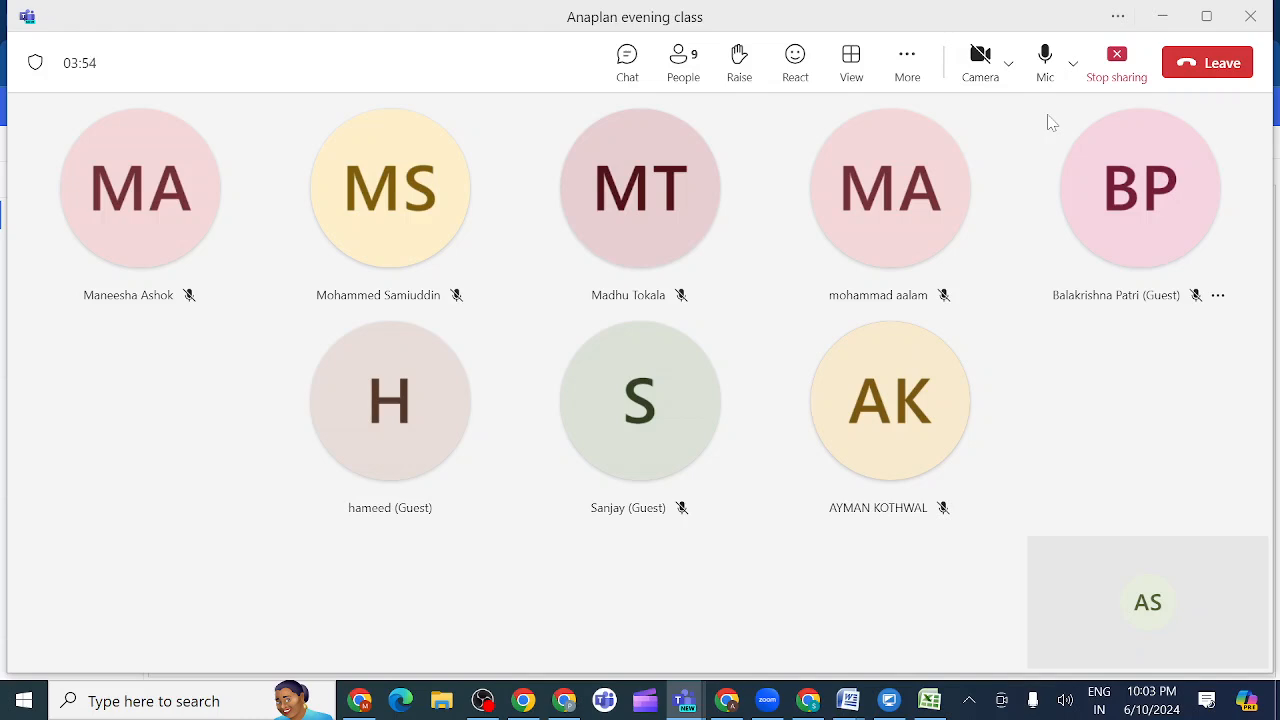
left_click(1116, 62)
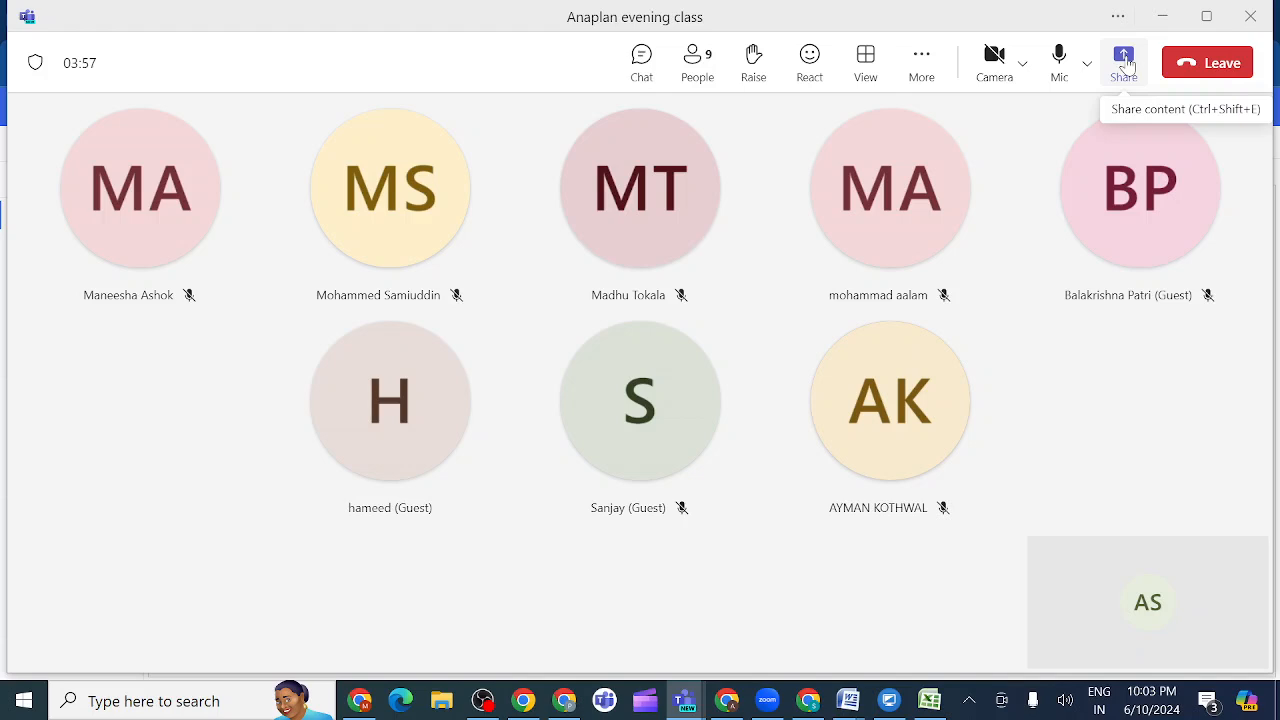
- Share the whole screen in the meeting with sound included
left_click(1125, 64)
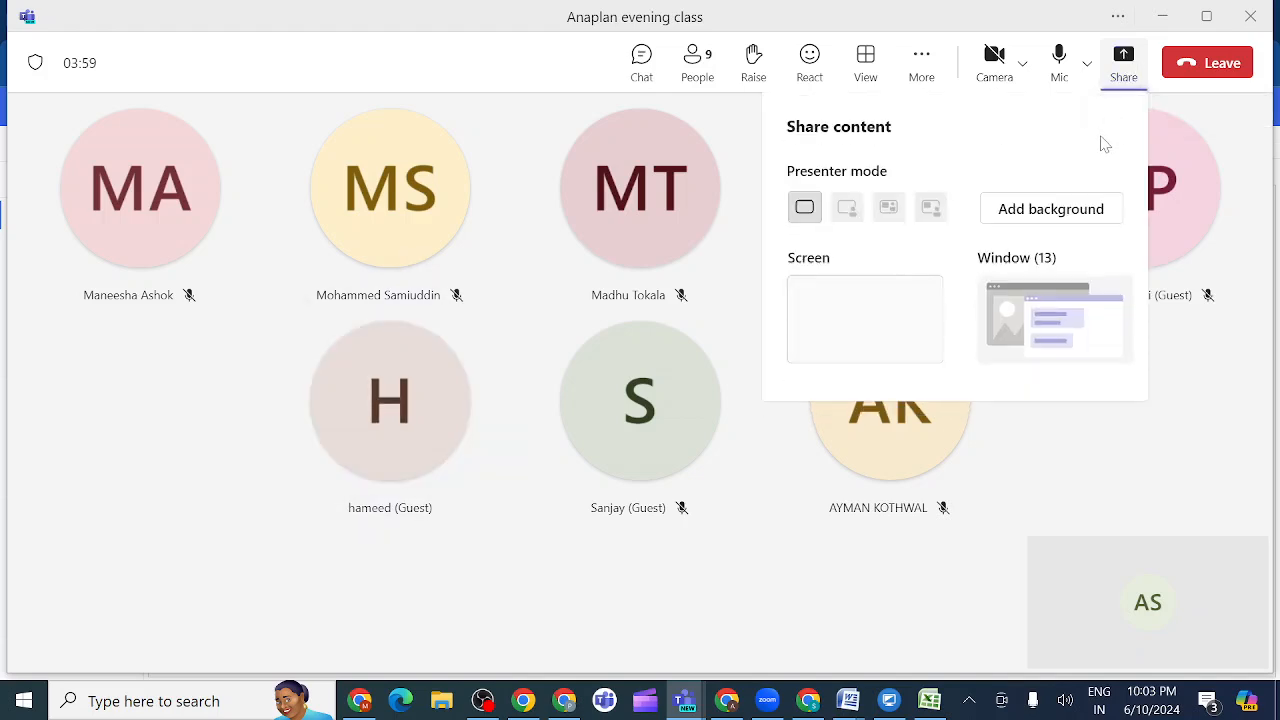
left_click(1099, 141)
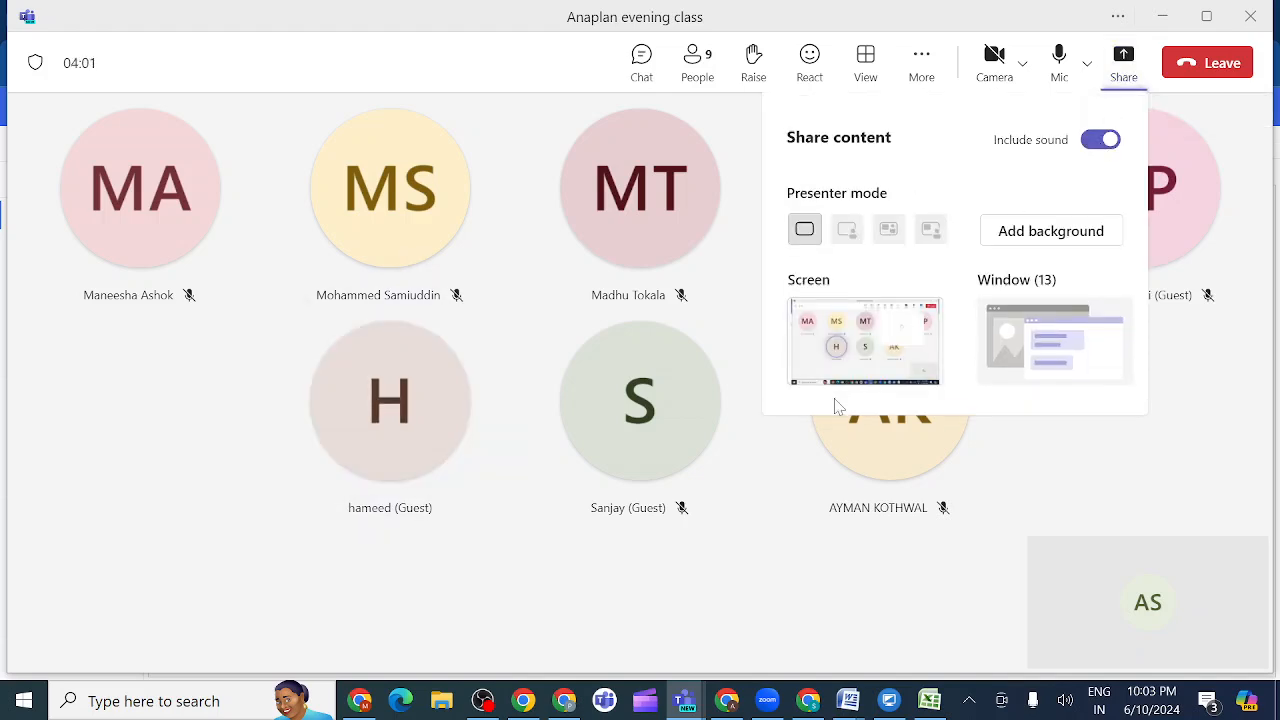
left_click(895, 345)
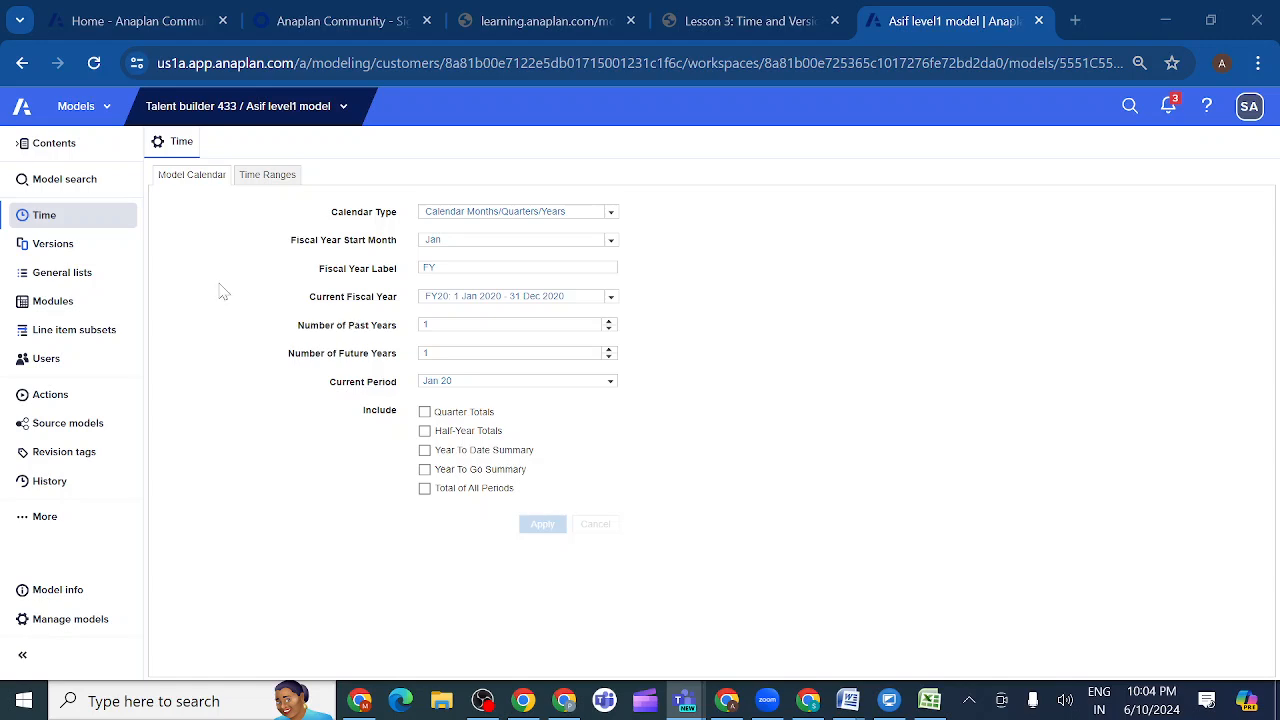
- View the model's General lists, Versions and Time settings pages
left_click(68, 280)
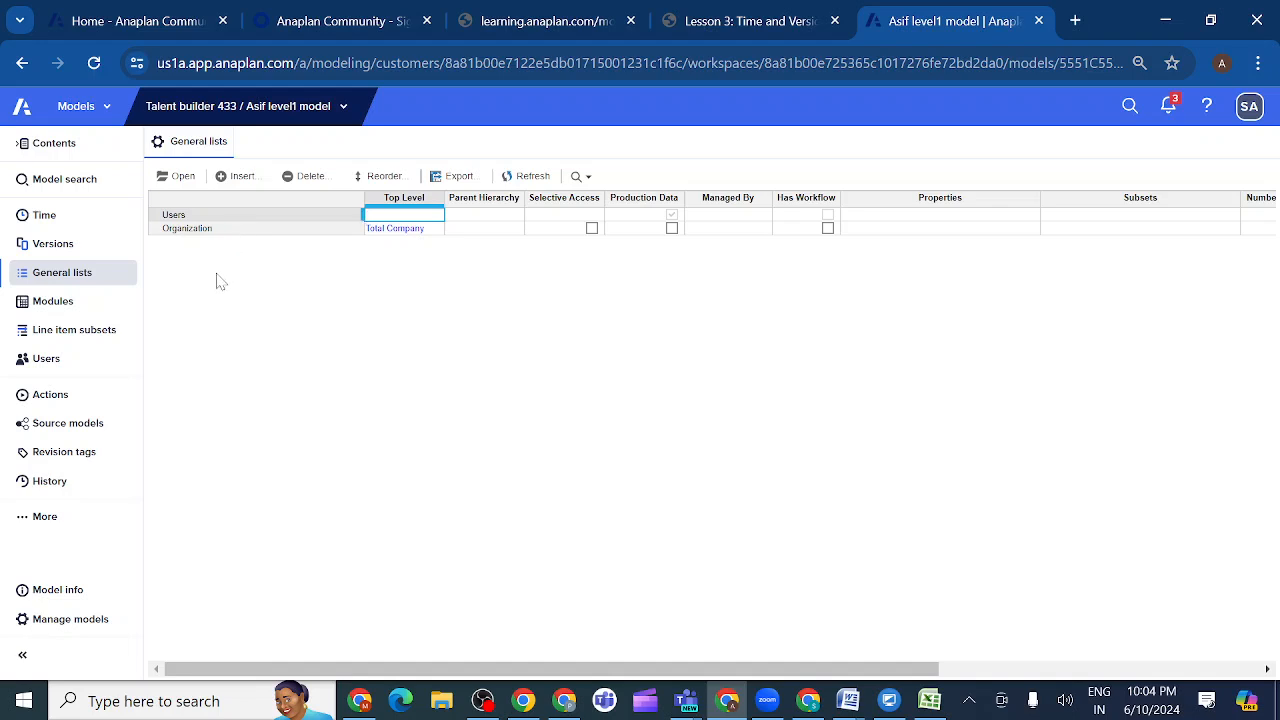
left_click(76, 244)
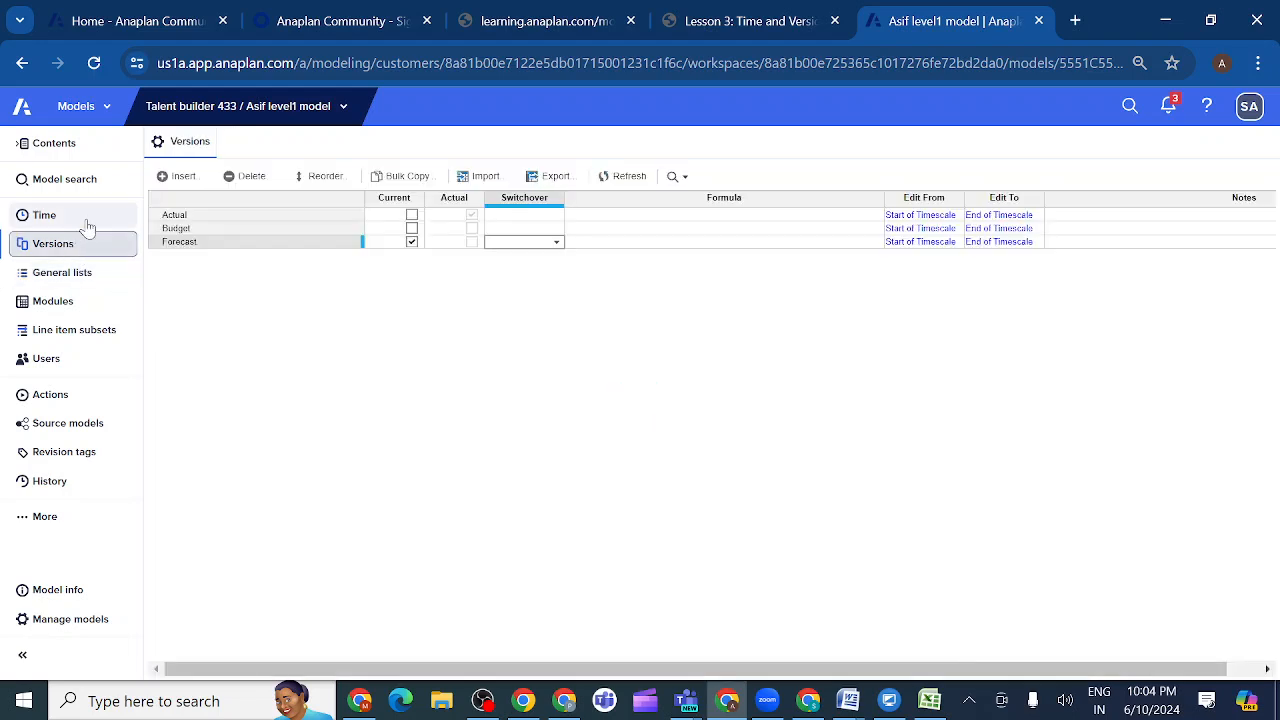
left_click(86, 218)
left_click(70, 246)
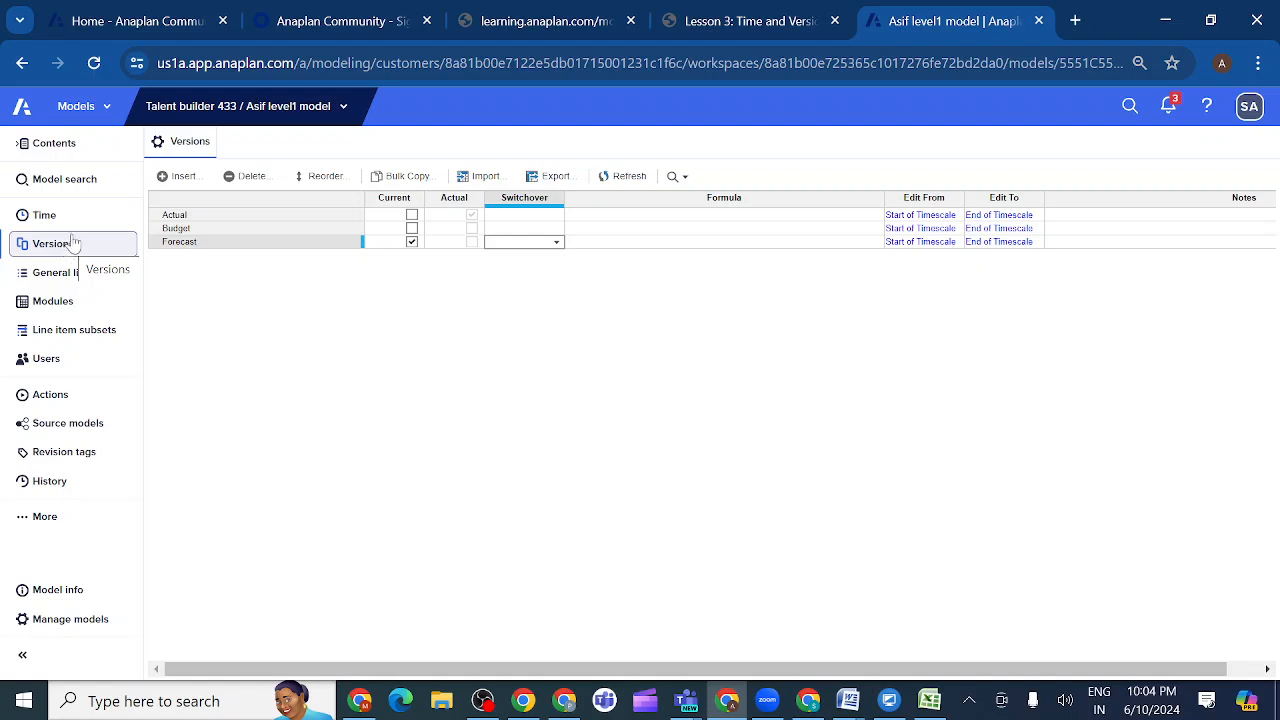
left_click(84, 220)
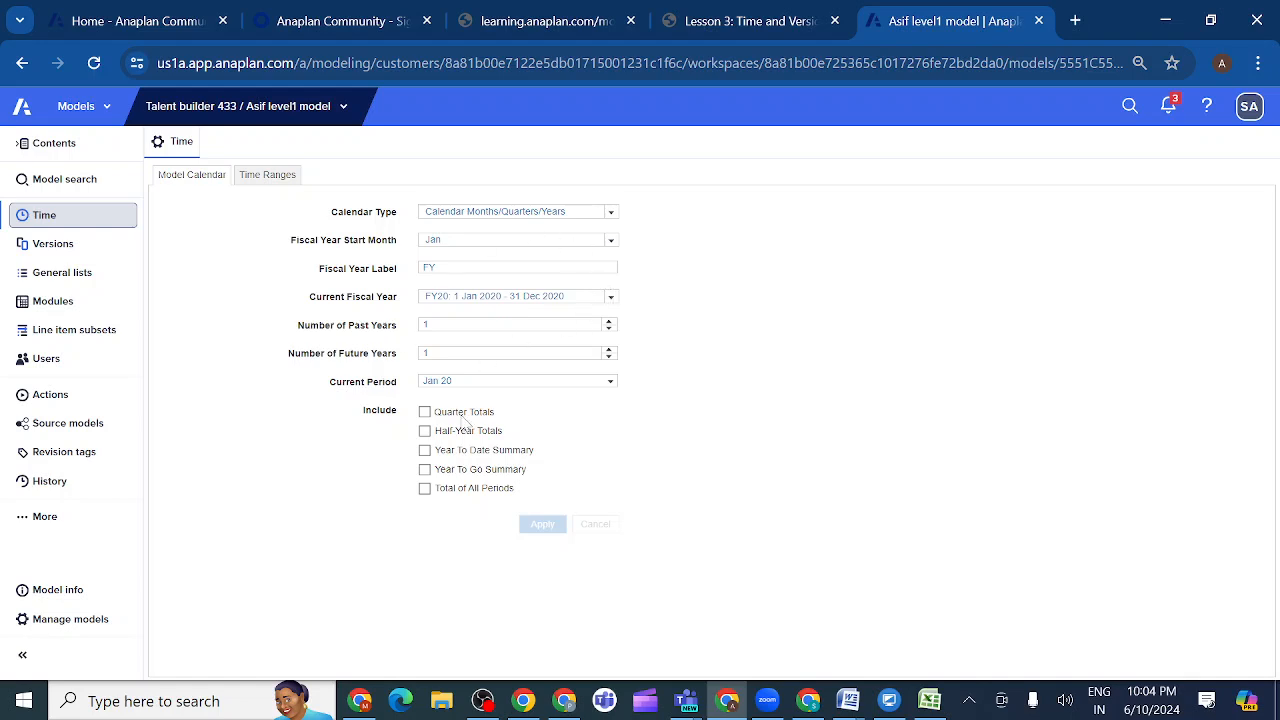
- Duplicate the current model's browser tab and switch the original tab to the Level 1 Model Building 2.0 (New UX) model
right_click(962, 24)
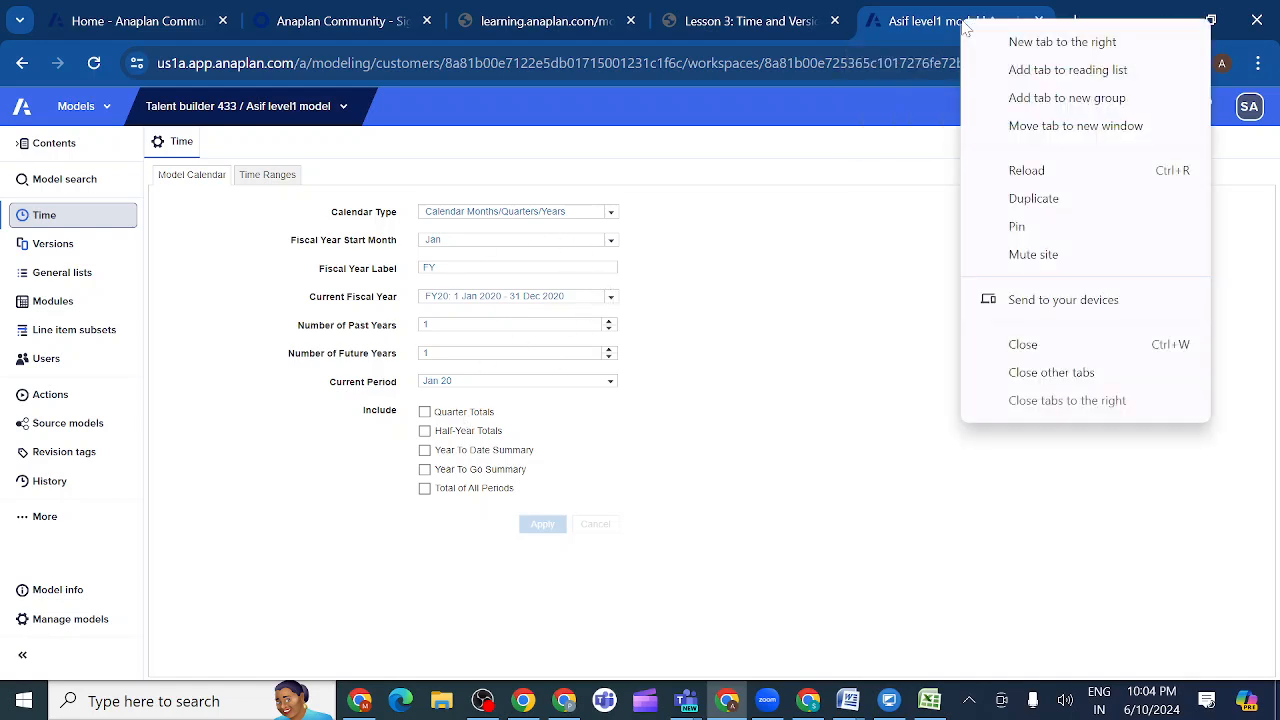
left_click(1030, 199)
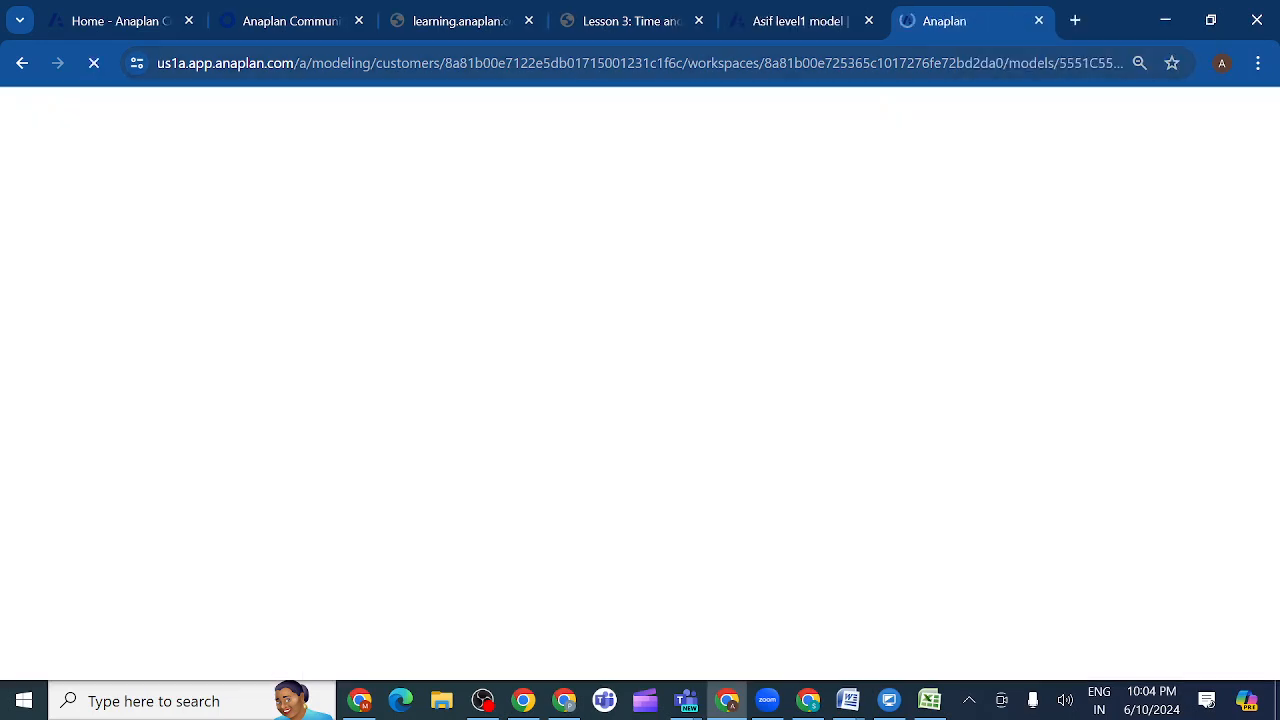
left_click(812, 30)
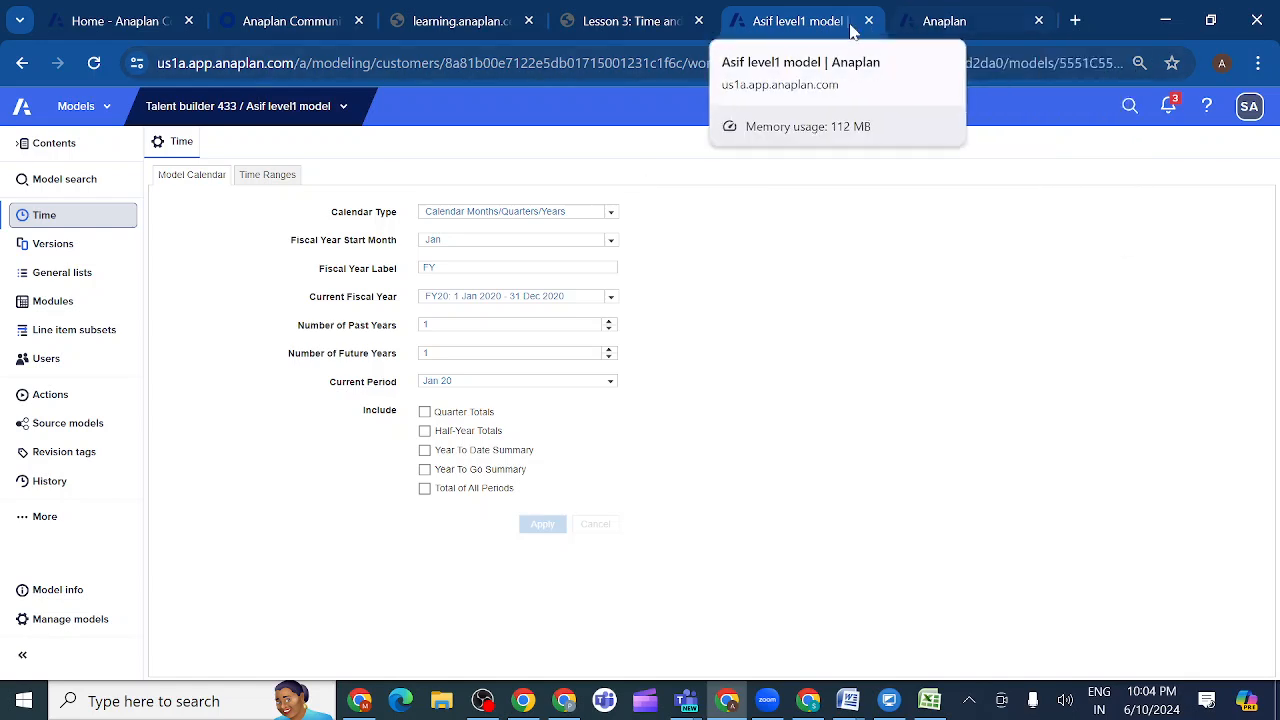
left_click(343, 109)
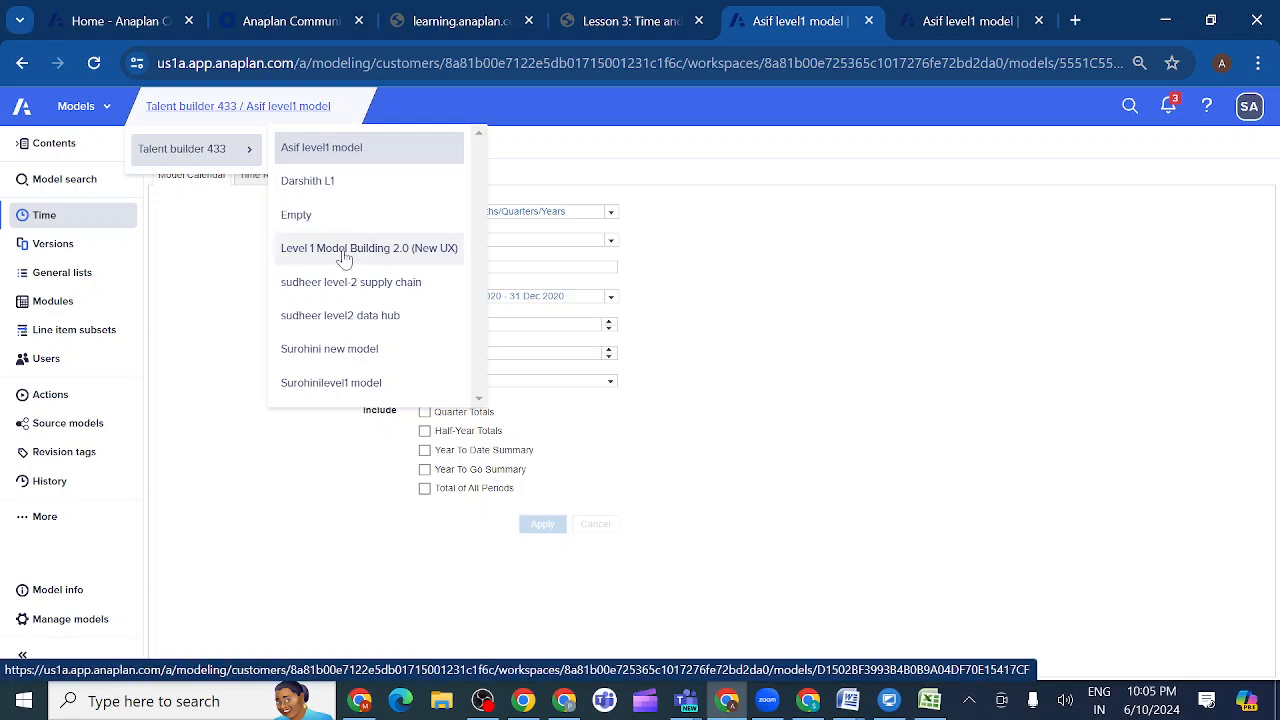
left_click(343, 250)
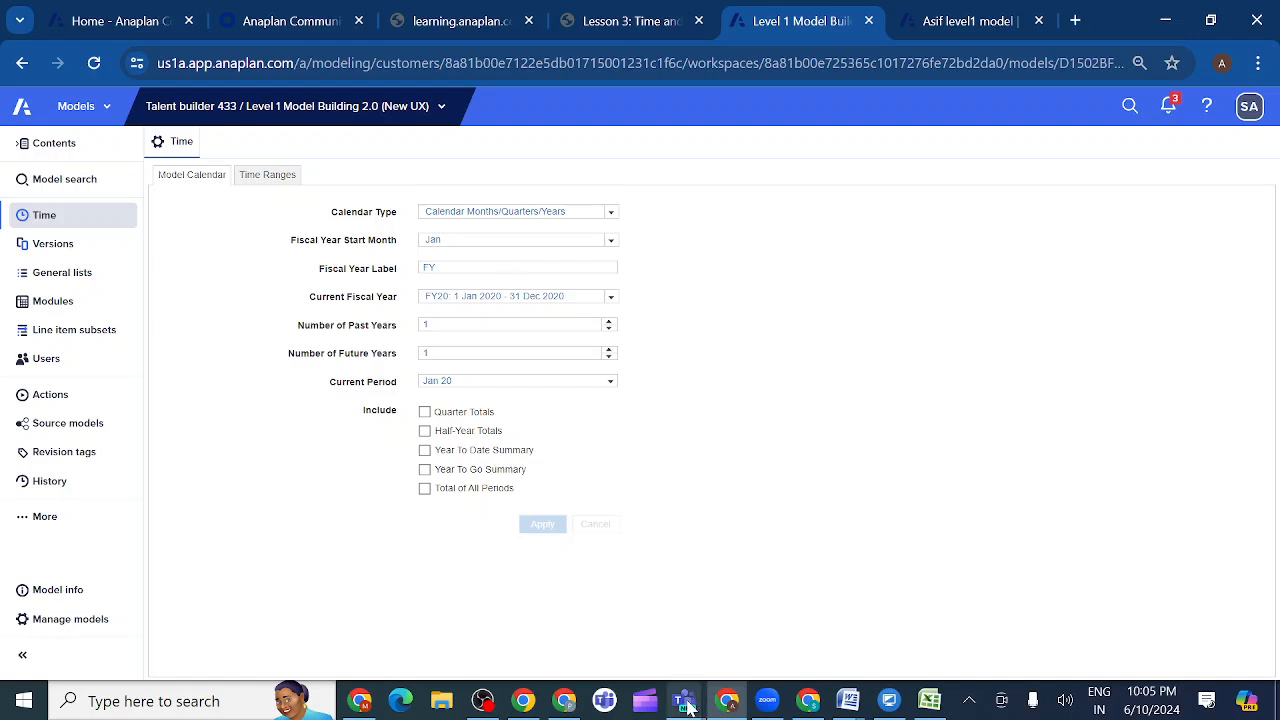
- Check the Anaplan evening class meeting window in Teams and return to the Level 1 Model Building 2.0 model in Chrome
mouse_move(686, 707)
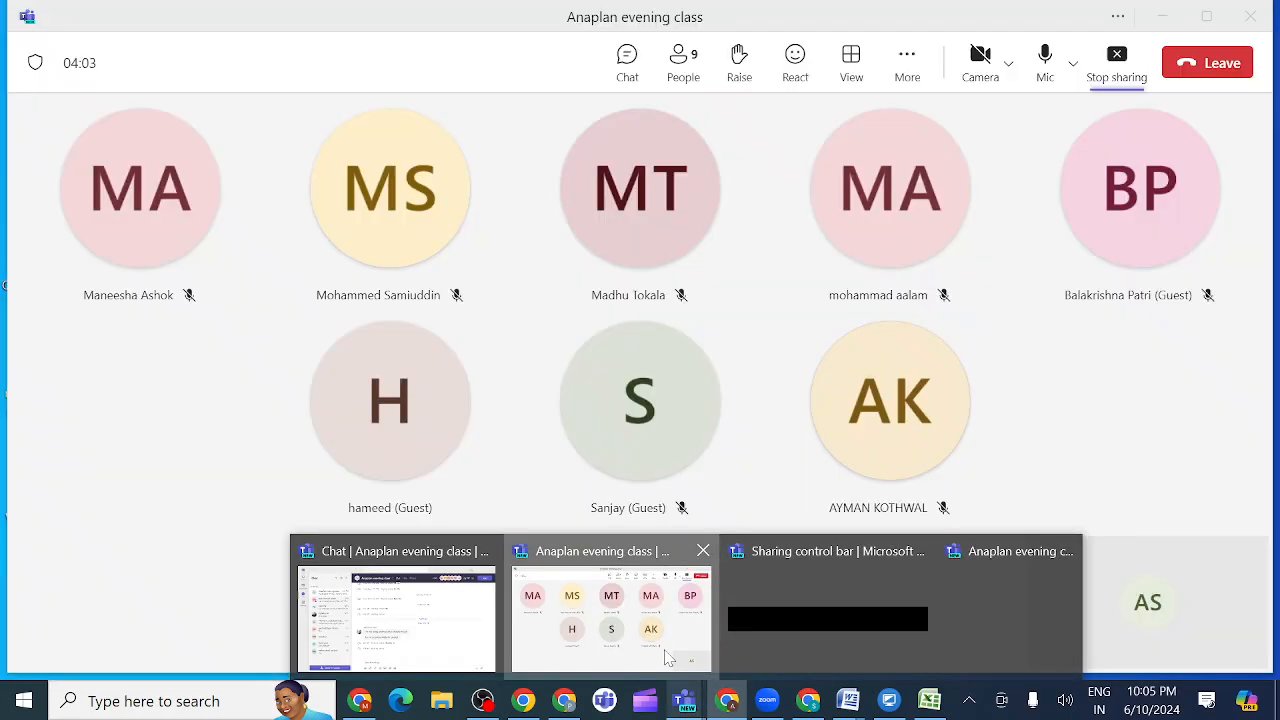
left_click(668, 657)
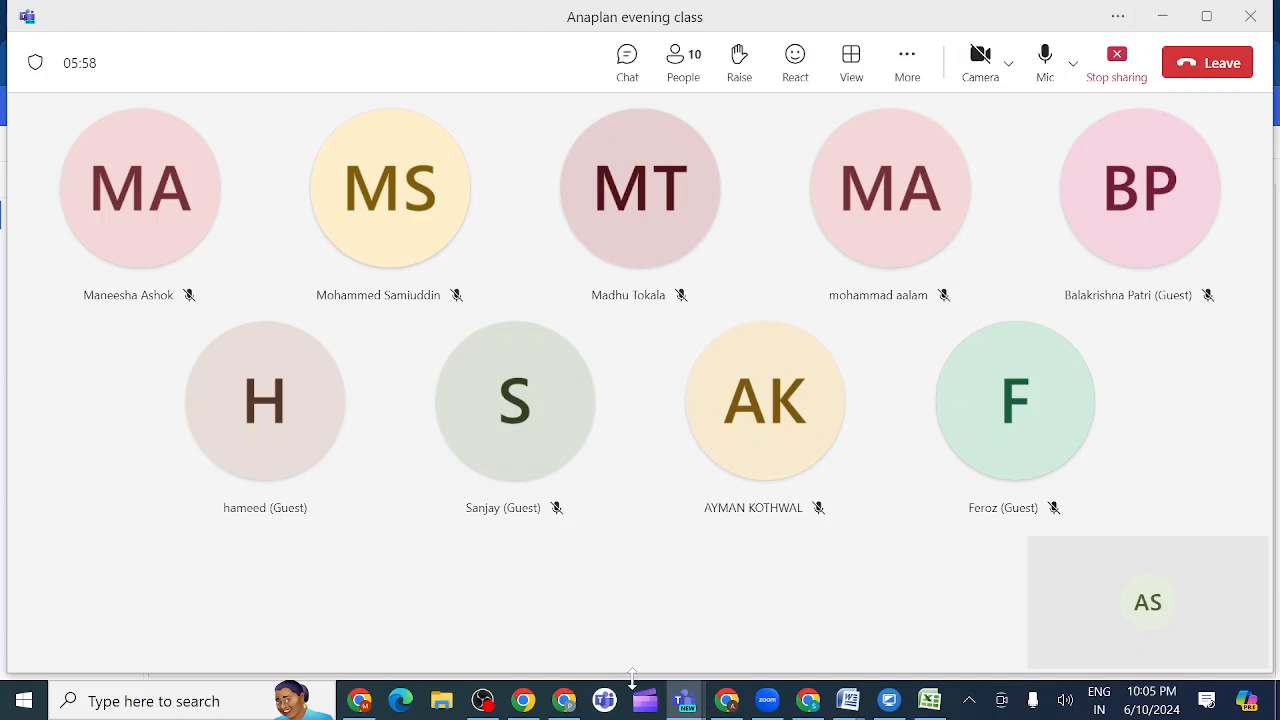
mouse_move(716, 695)
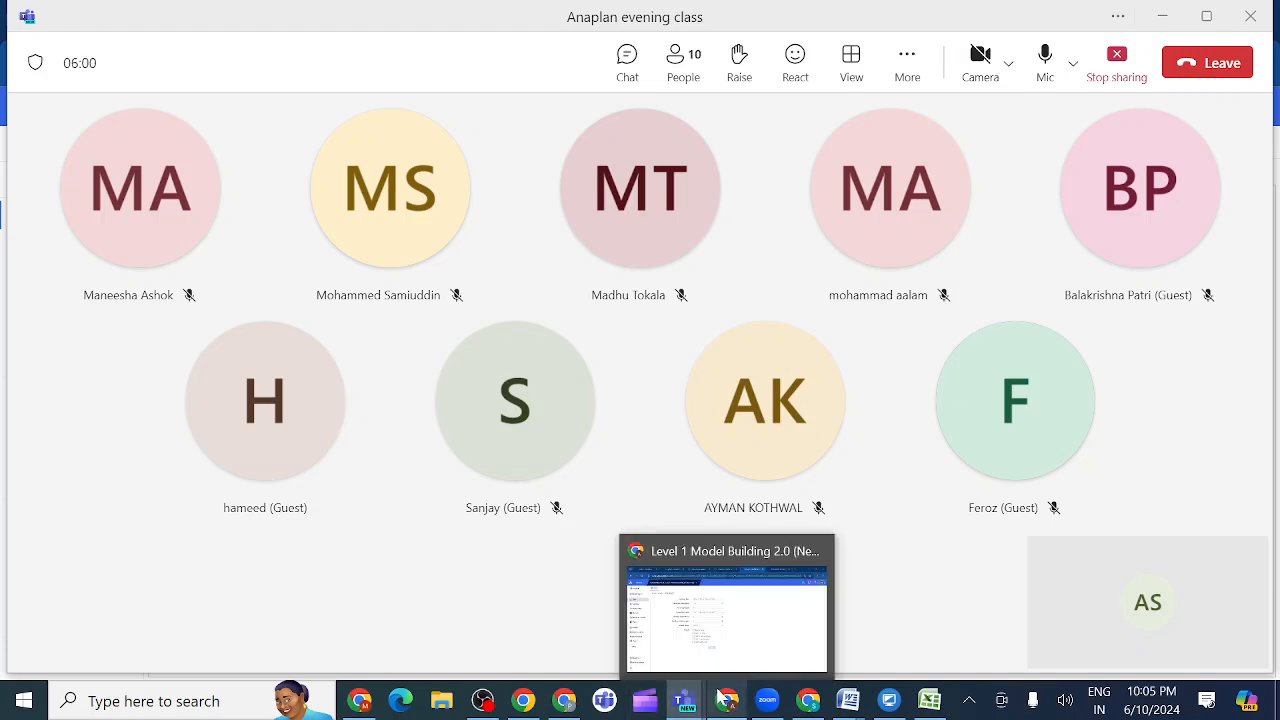
left_click(764, 632)
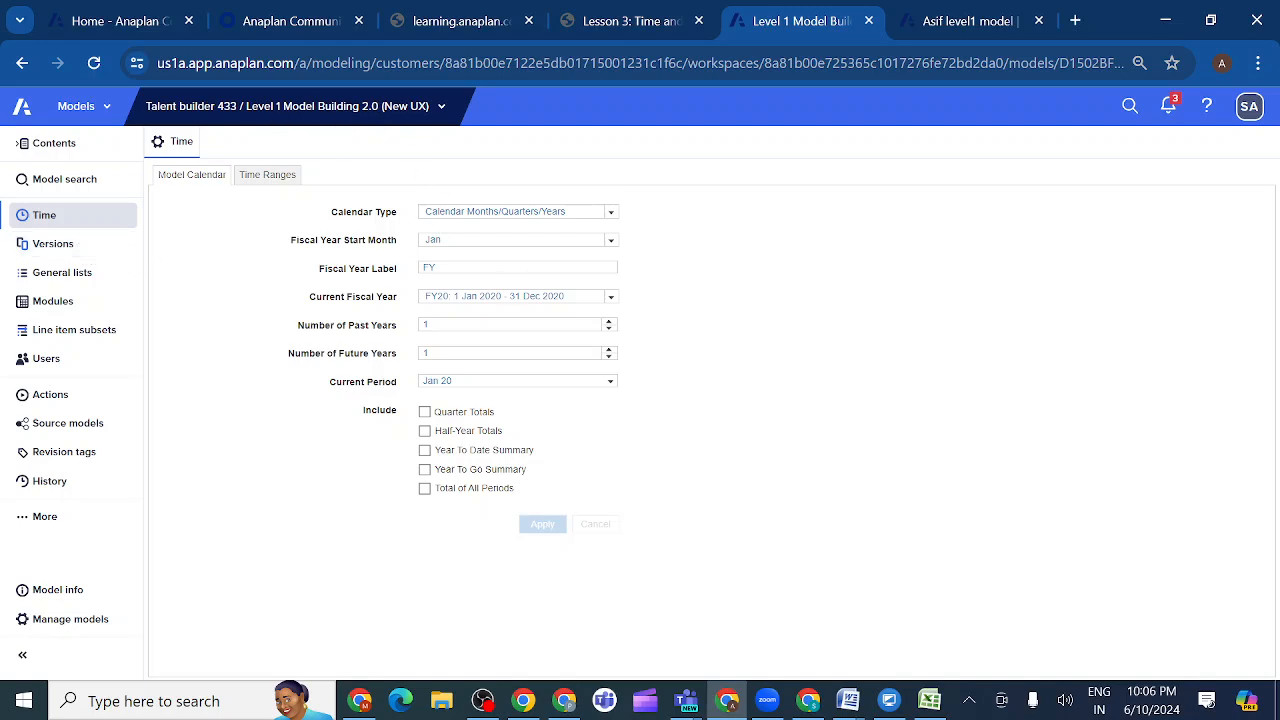
- View the Versions, General lists and Modules pages of the Level 1 Model Building 2.0 model
left_click(90, 252)
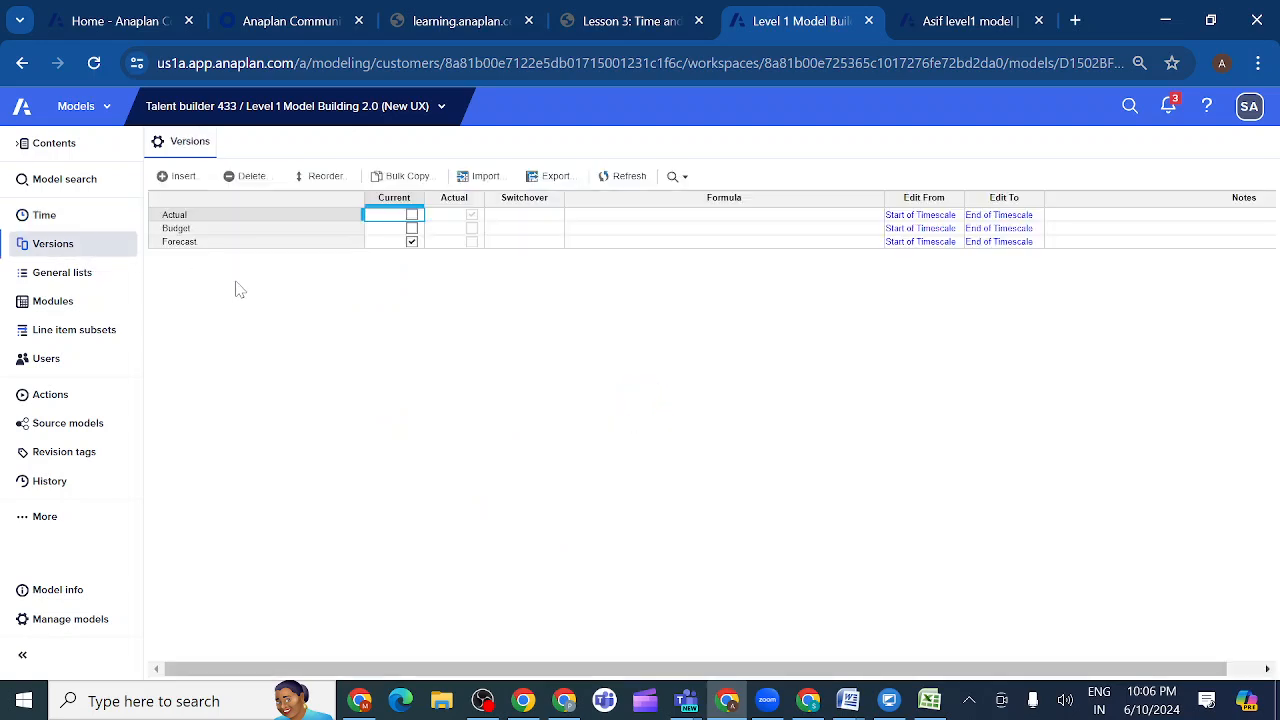
left_click(72, 278)
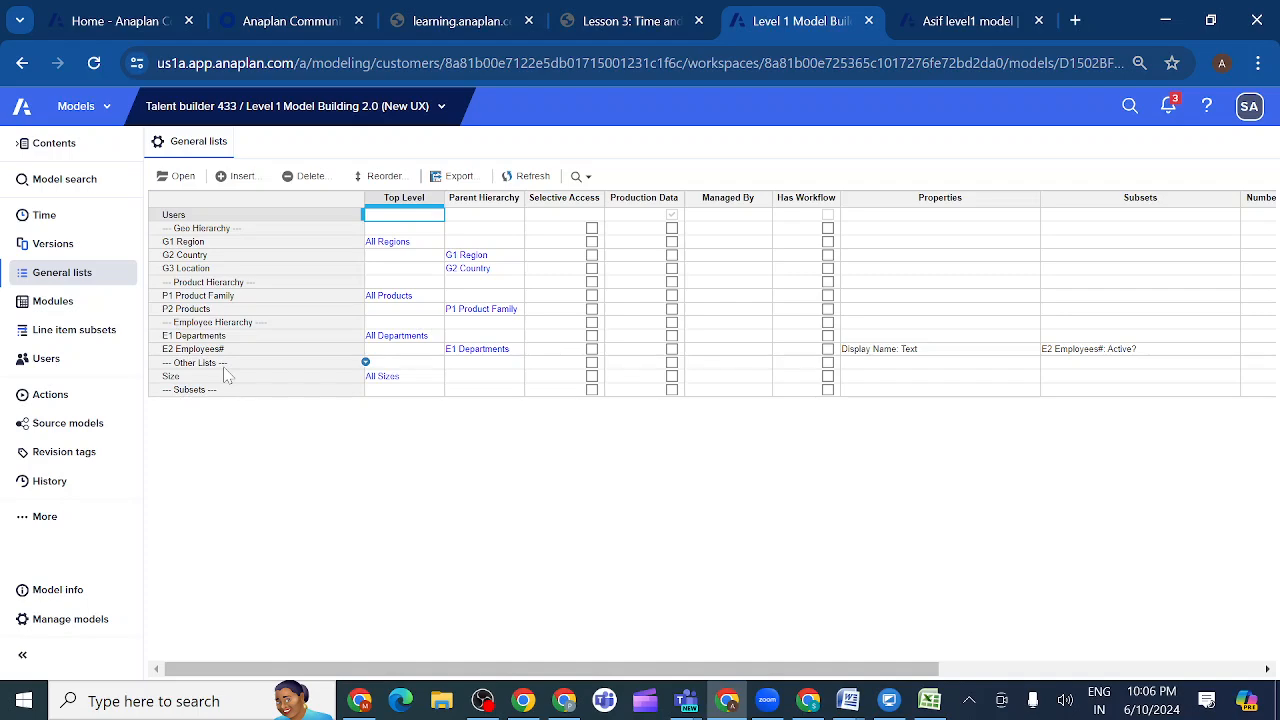
left_click(76, 307)
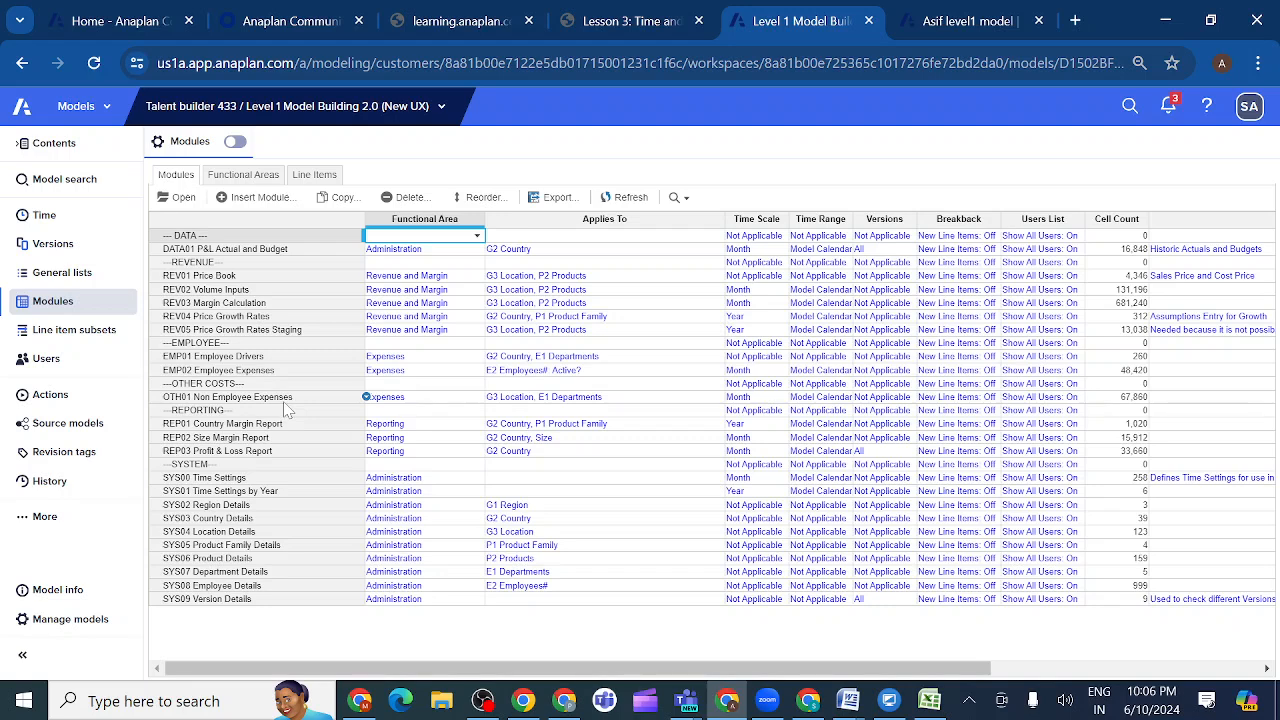
- Open the REV01 Price Book module and view its blueprint and pivot layout, leaving both unchanged
left_click(209, 280)
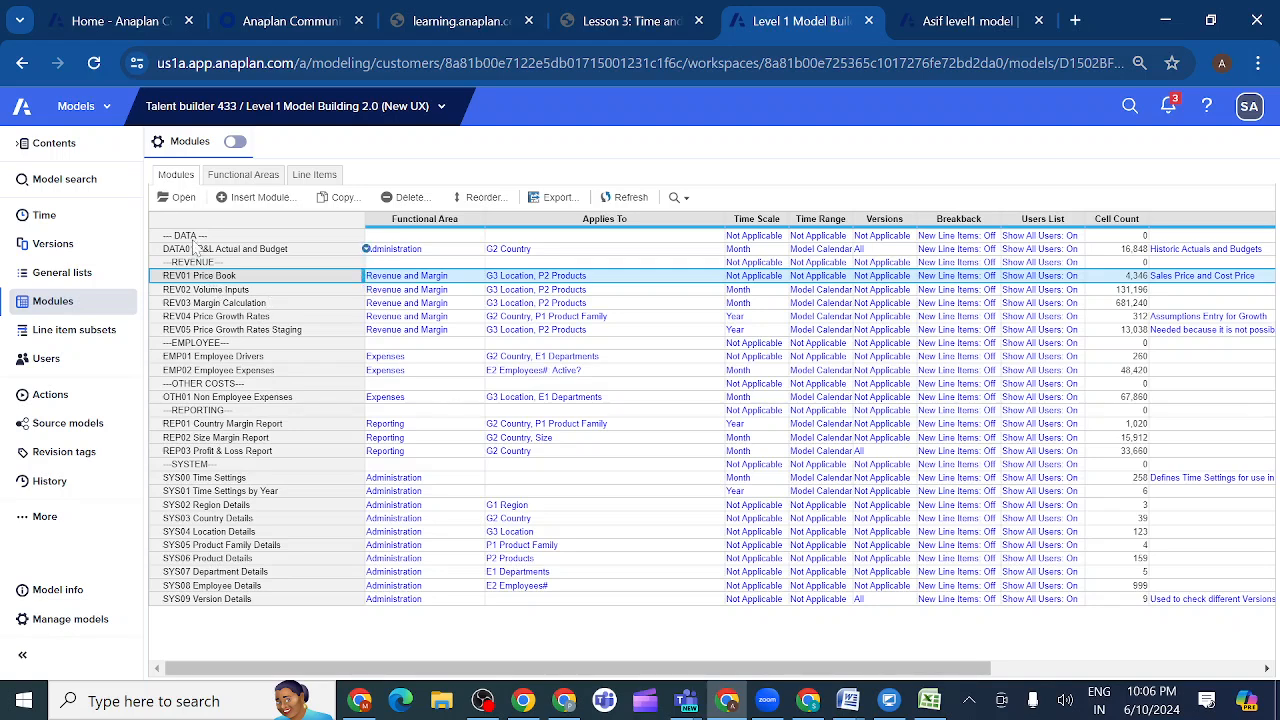
left_click(184, 198)
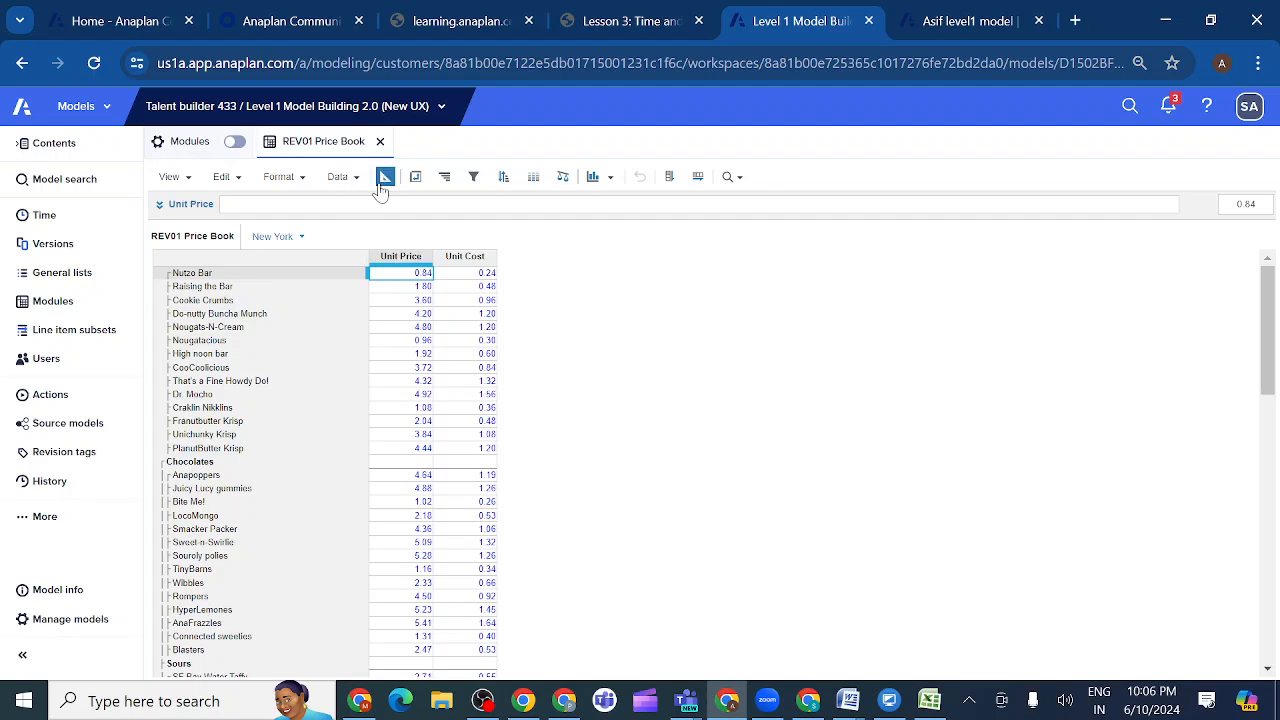
left_click(384, 178)
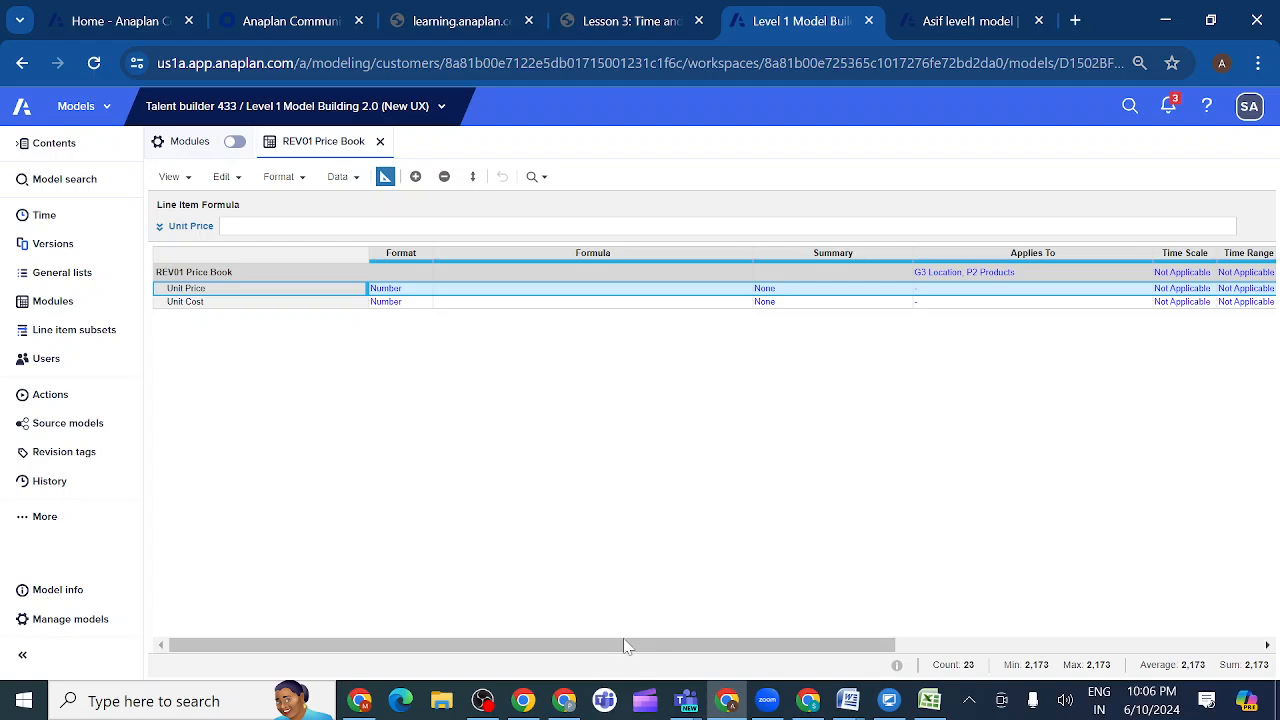
left_click_drag(624, 648, 586, 651)
left_click(384, 178)
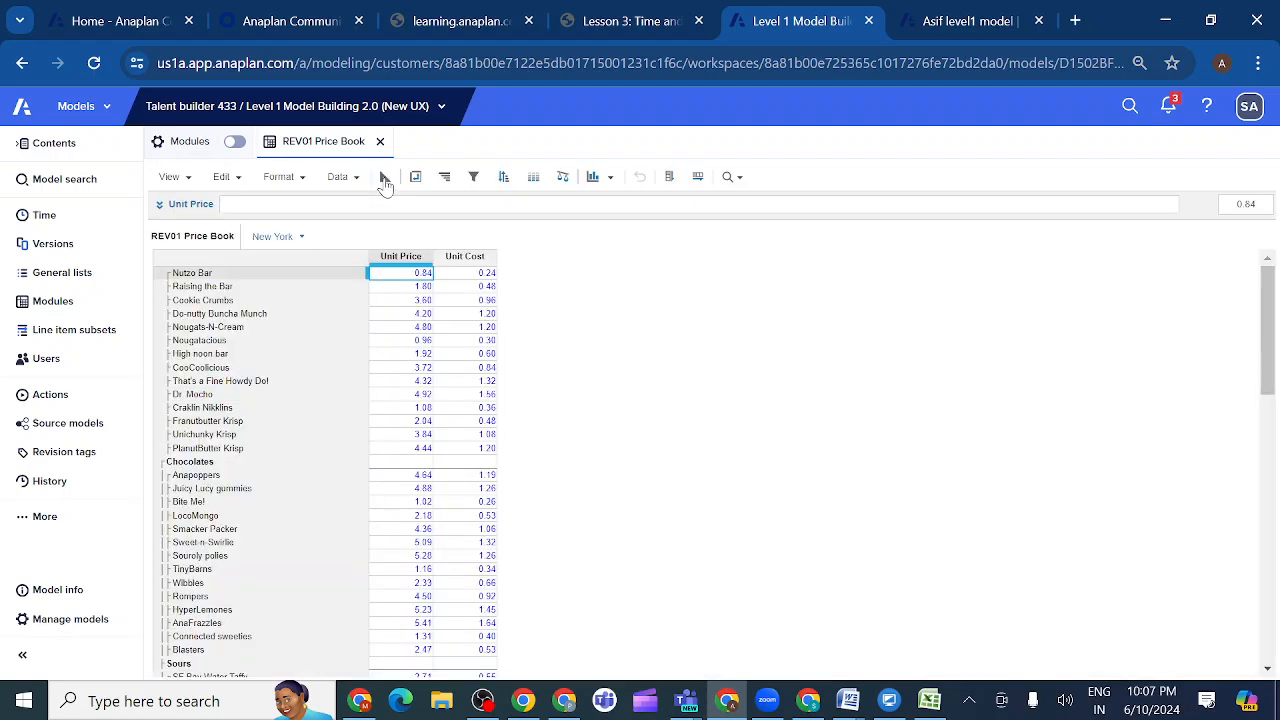
left_click(415, 177)
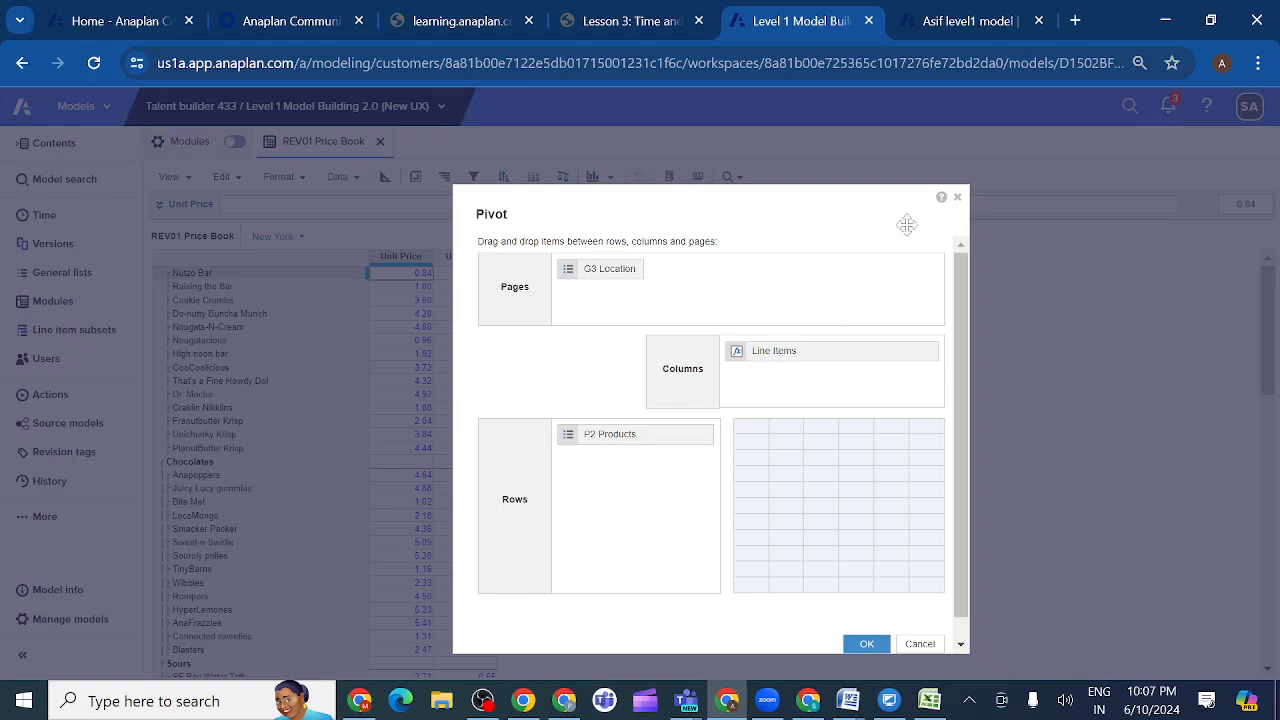
left_click(957, 198)
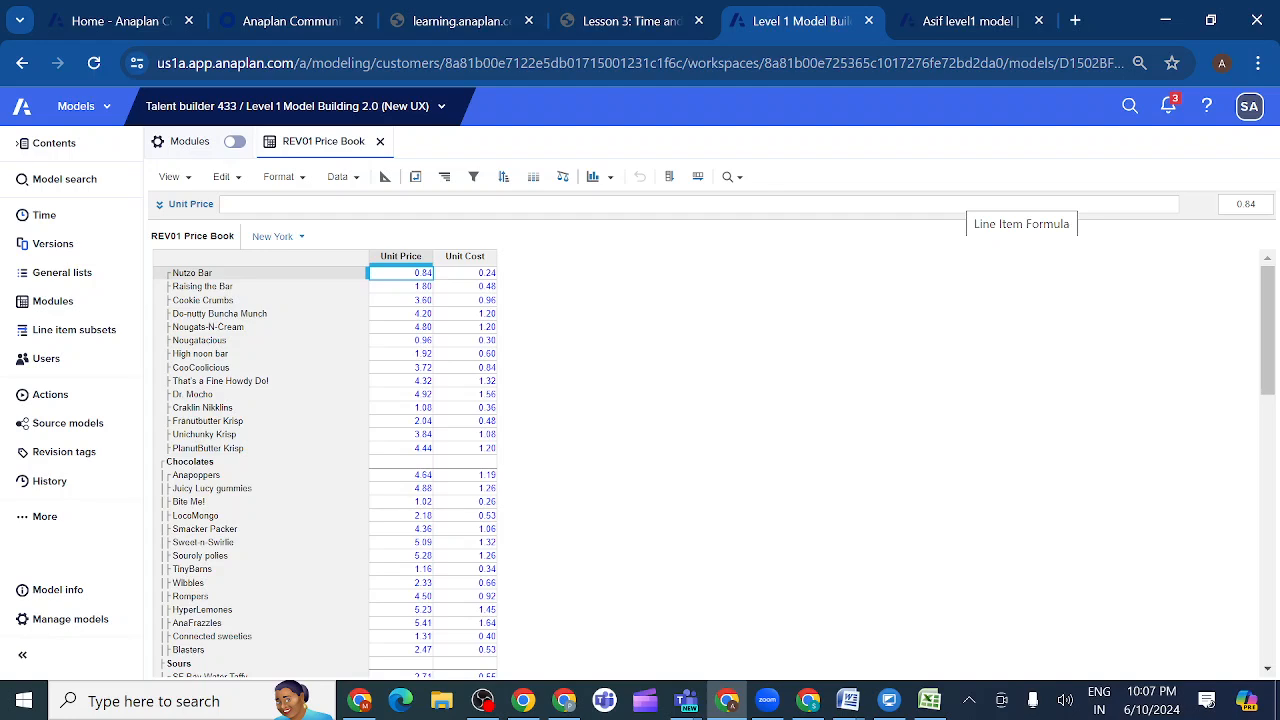
- Glance at the duplicated model tab, return to Level 1 Model Building 2.0 and open the DATA01 P&L Actual and Budget module
left_click(949, 24)
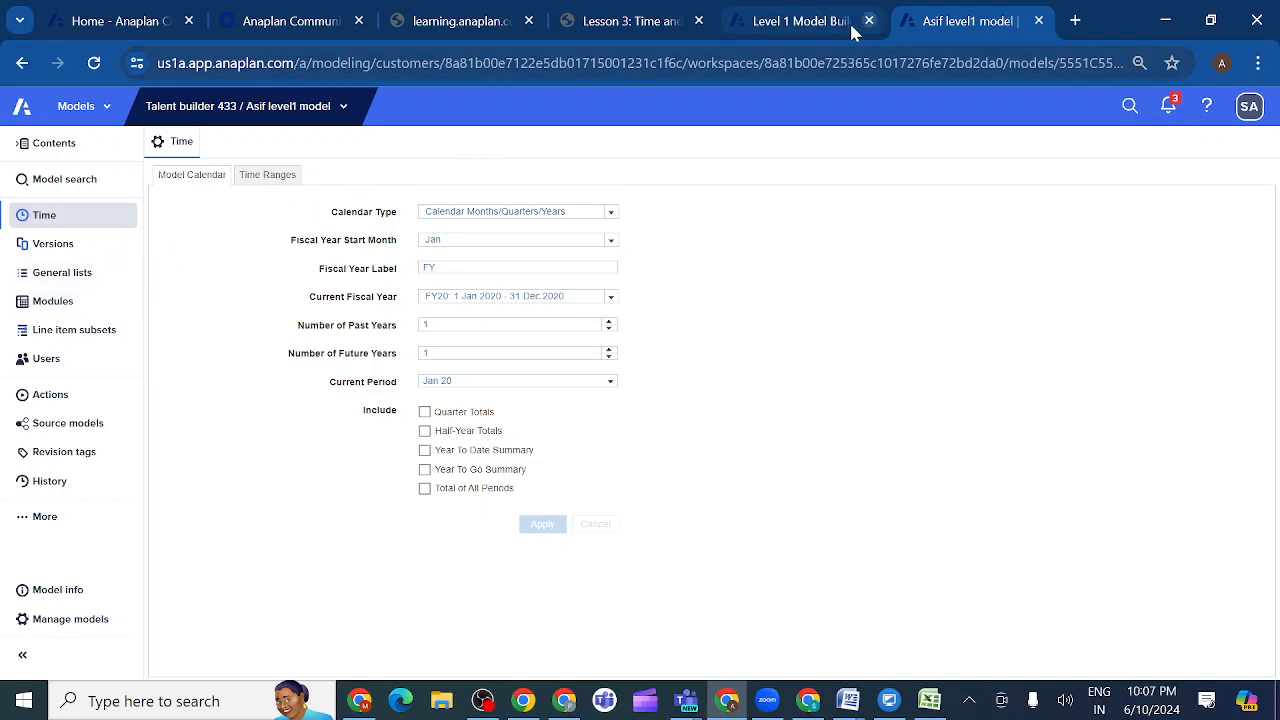
left_click(811, 21)
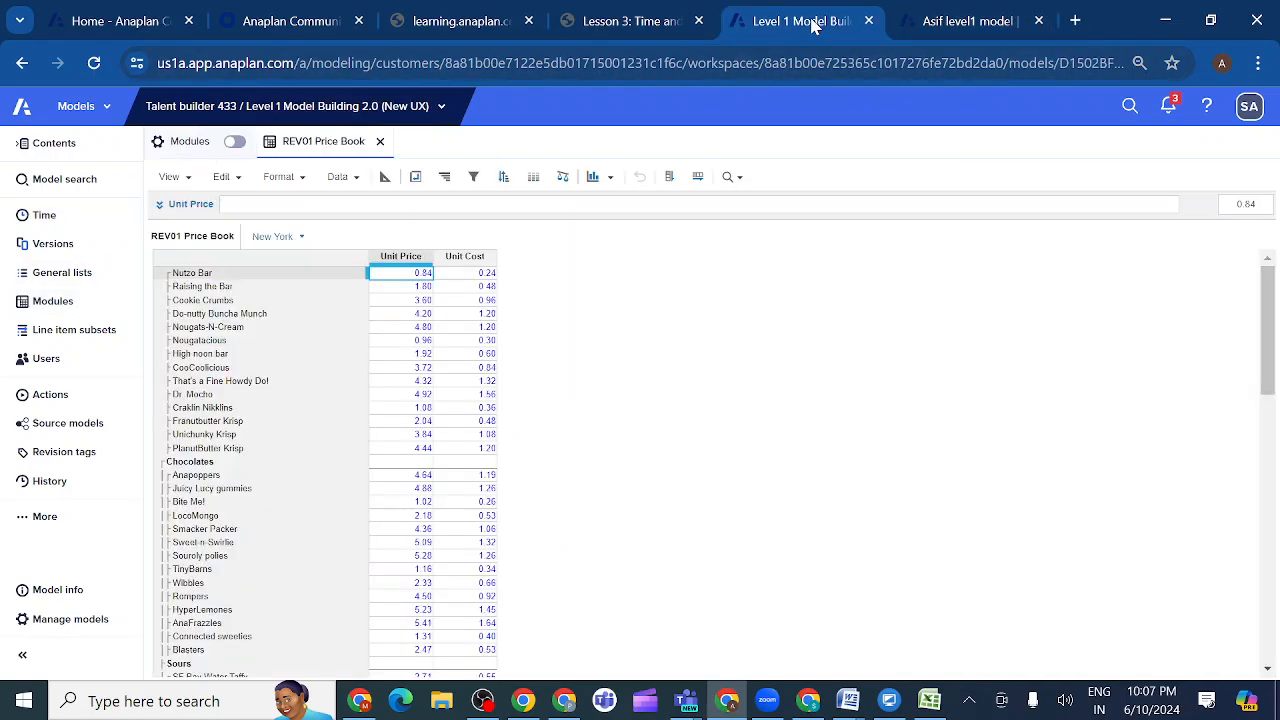
left_click(78, 306)
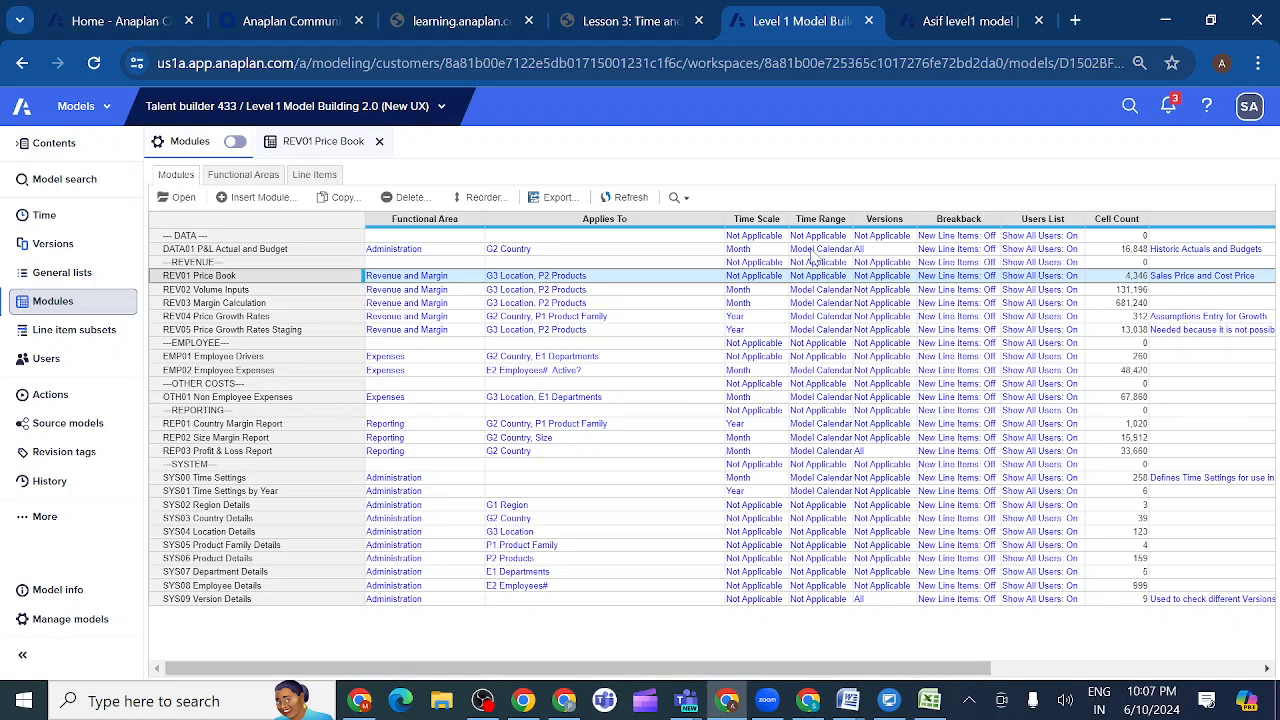
left_click(815, 250)
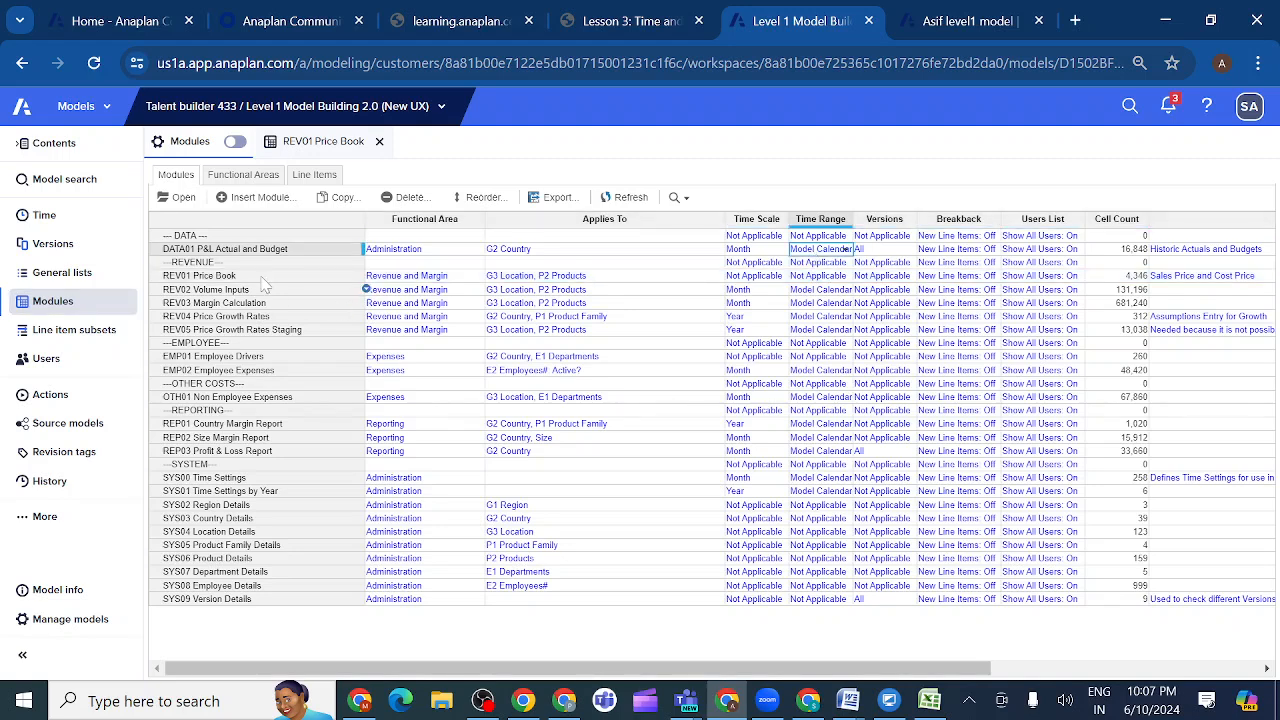
left_click(180, 197)
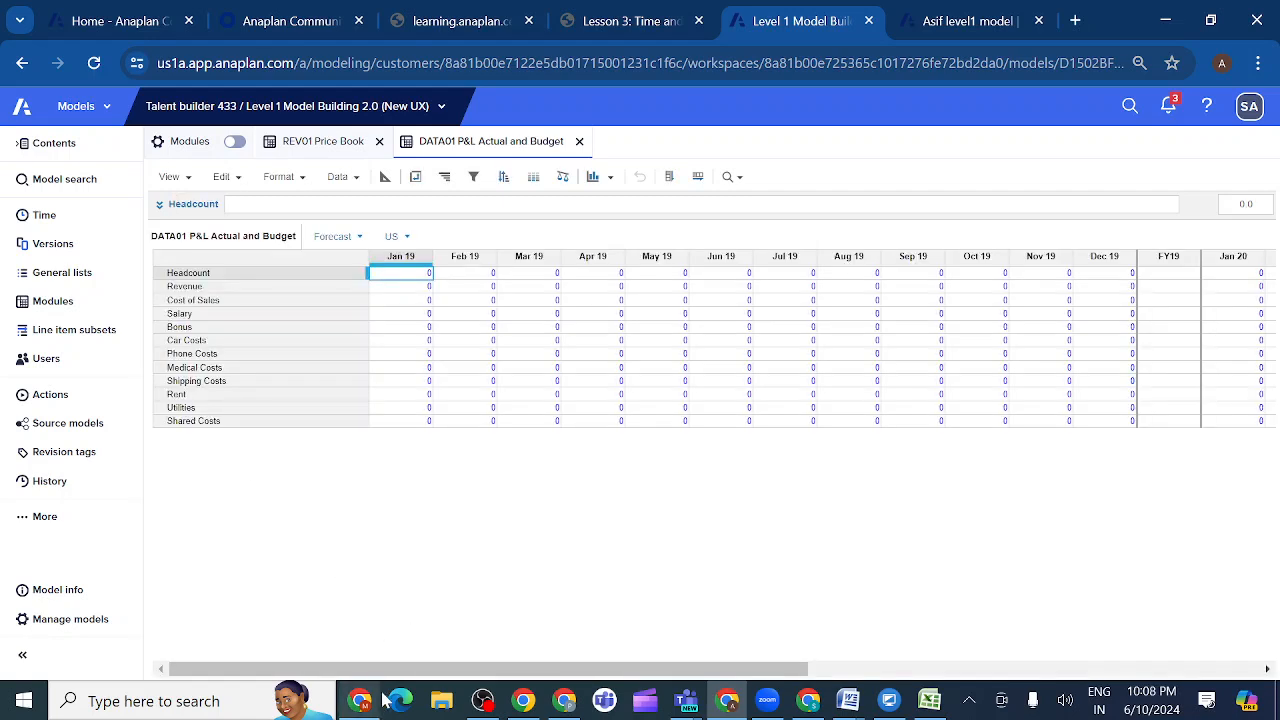
left_click_drag(406, 668, 315, 651)
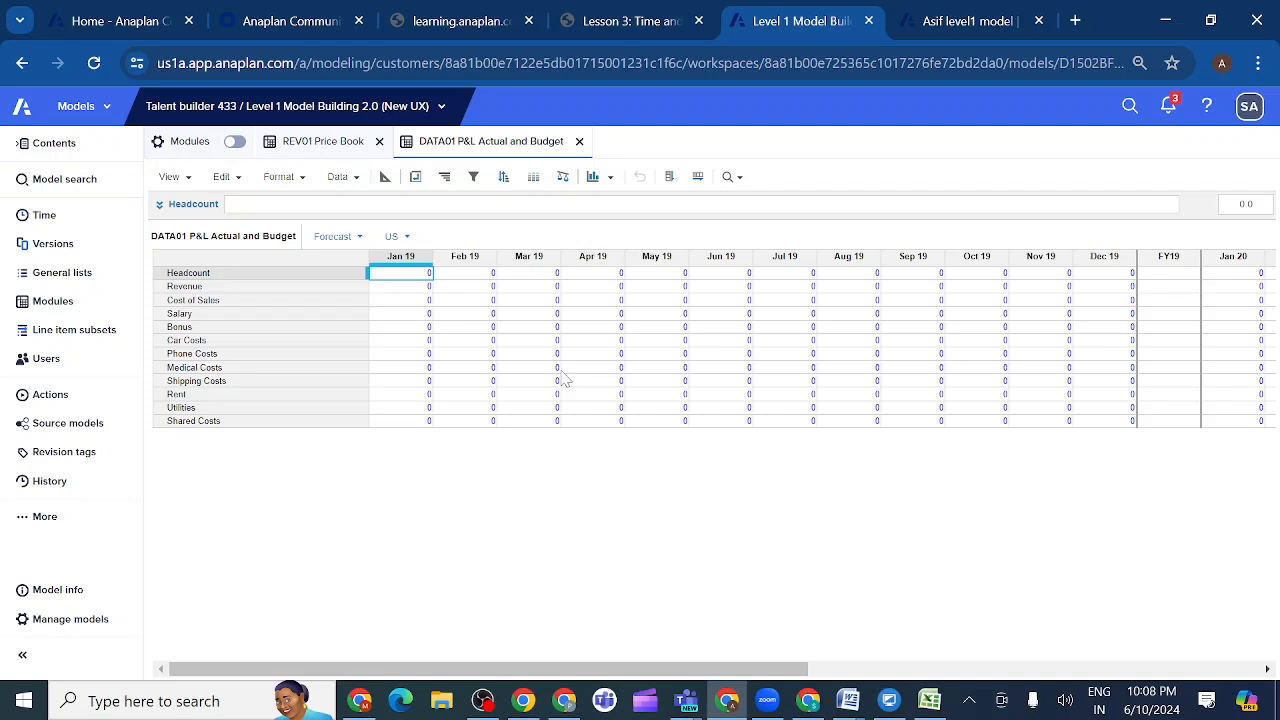
- View the Model Calendar and Time Ranges sections of the model's Time settings
left_click(68, 228)
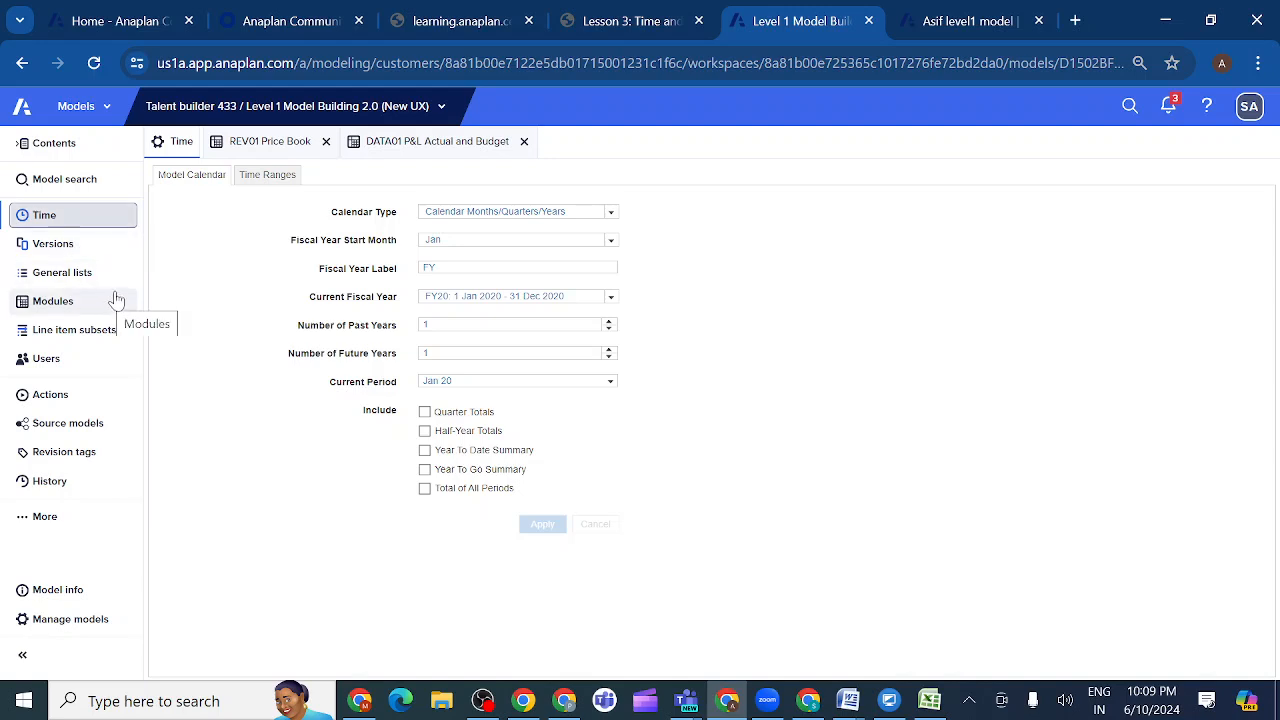
left_click(265, 178)
left_click(200, 180)
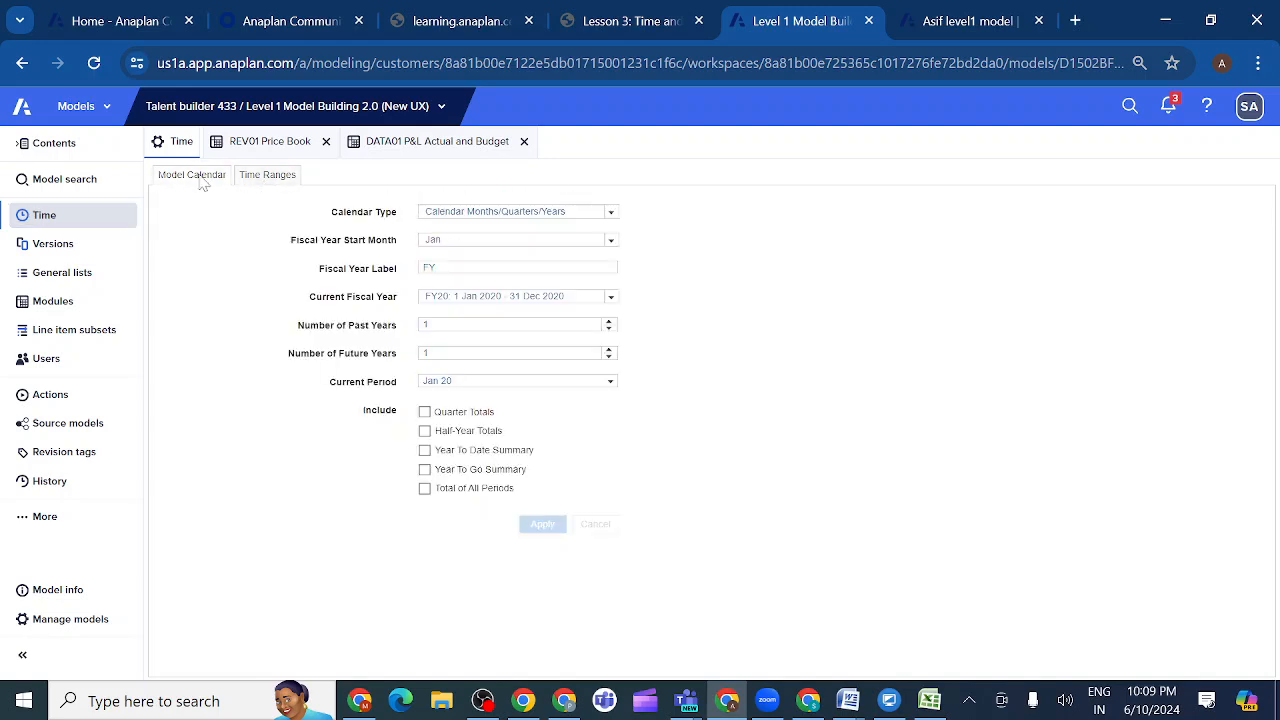
left_click(264, 179)
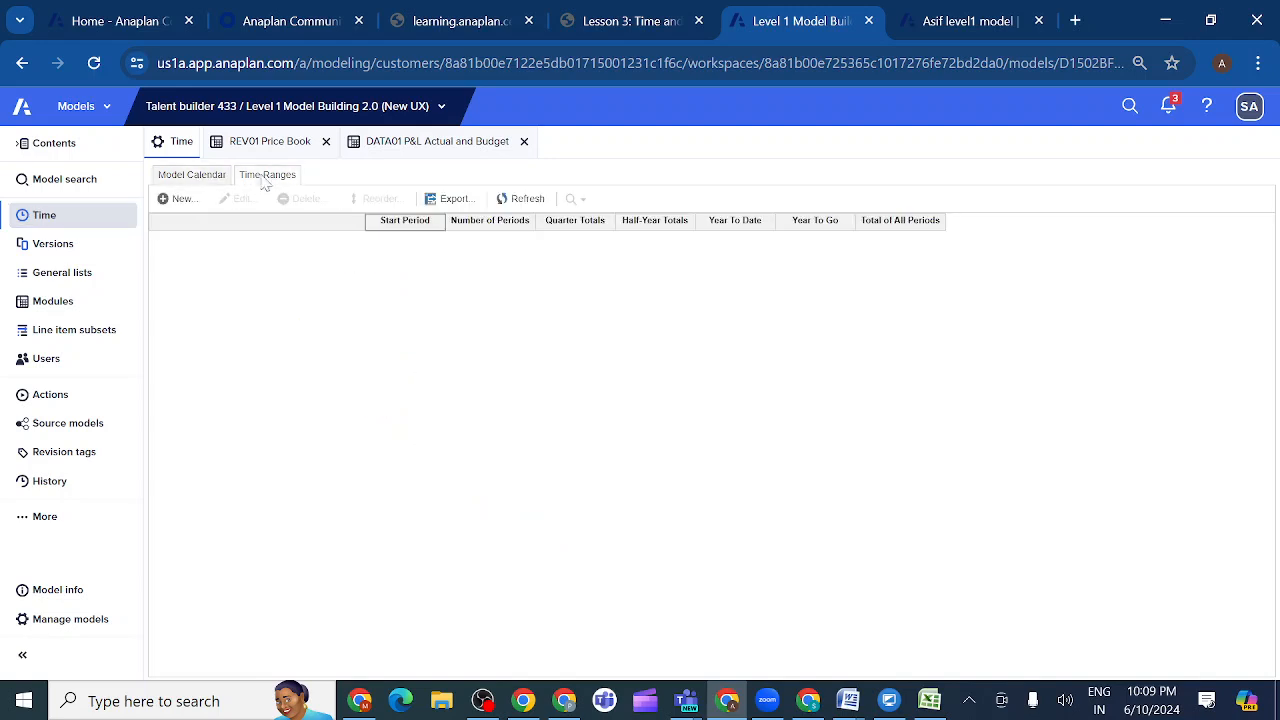
left_click(172, 182)
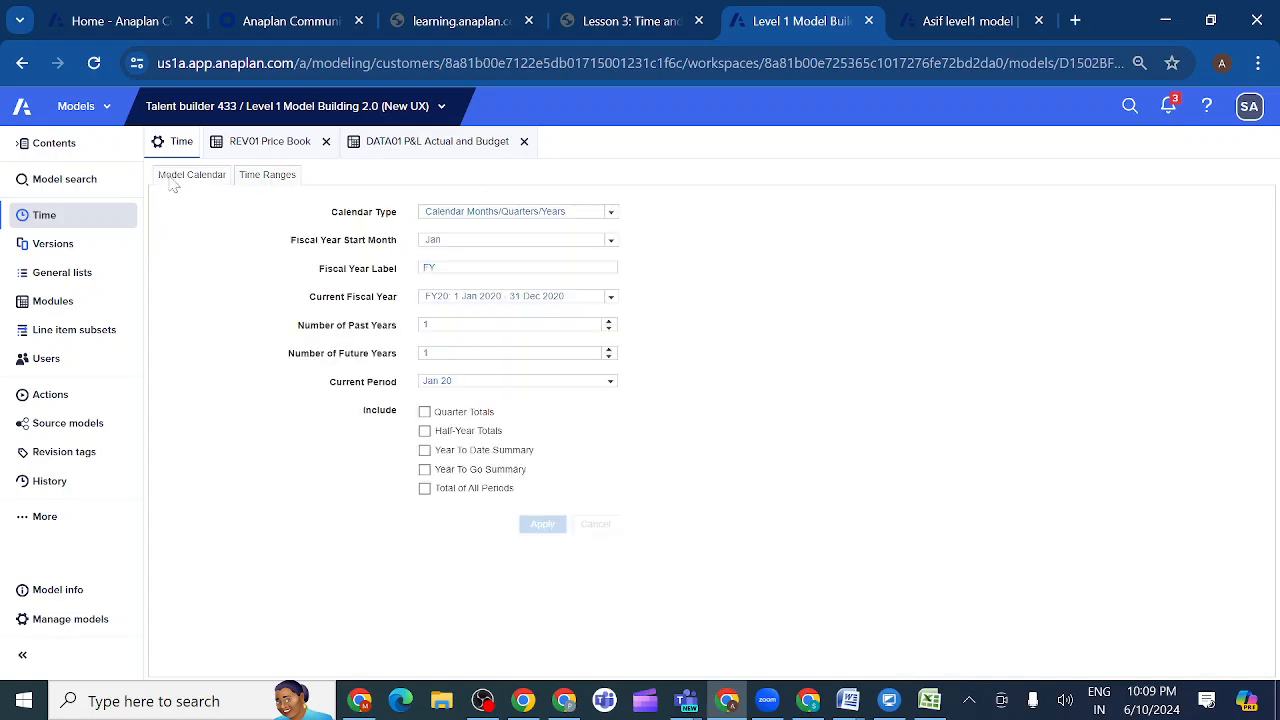
left_click(261, 182)
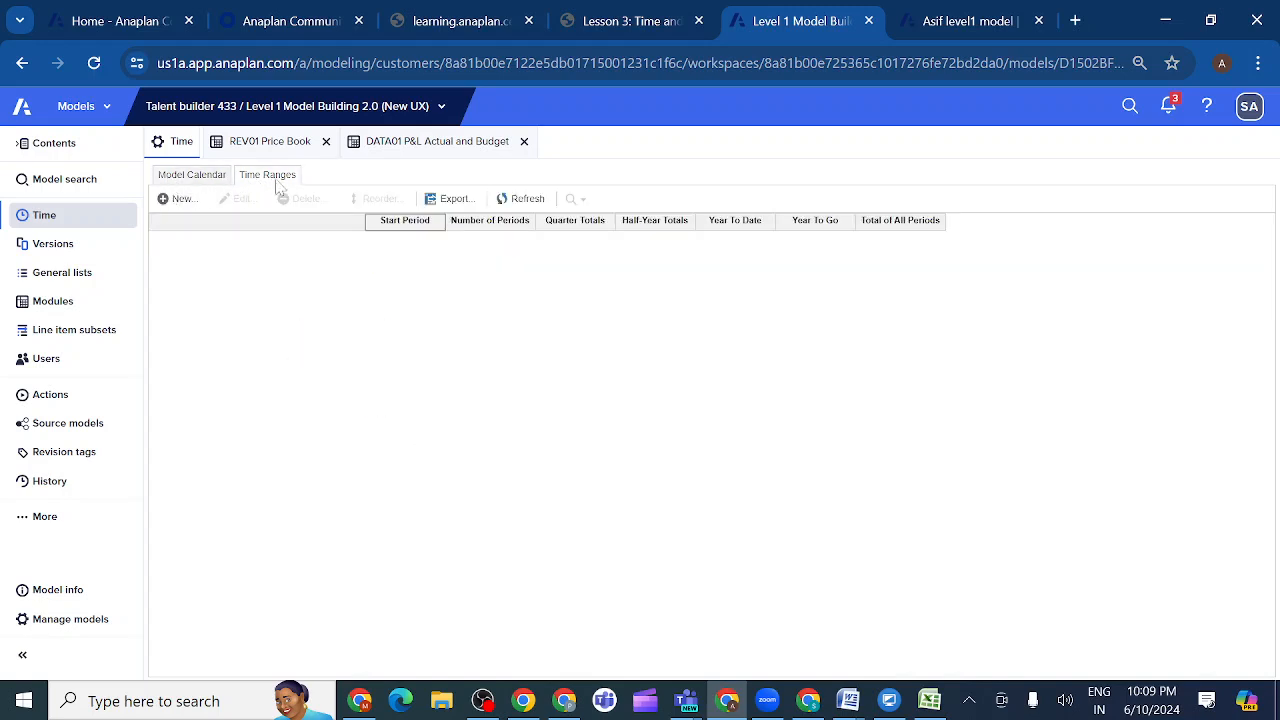
left_click(204, 180)
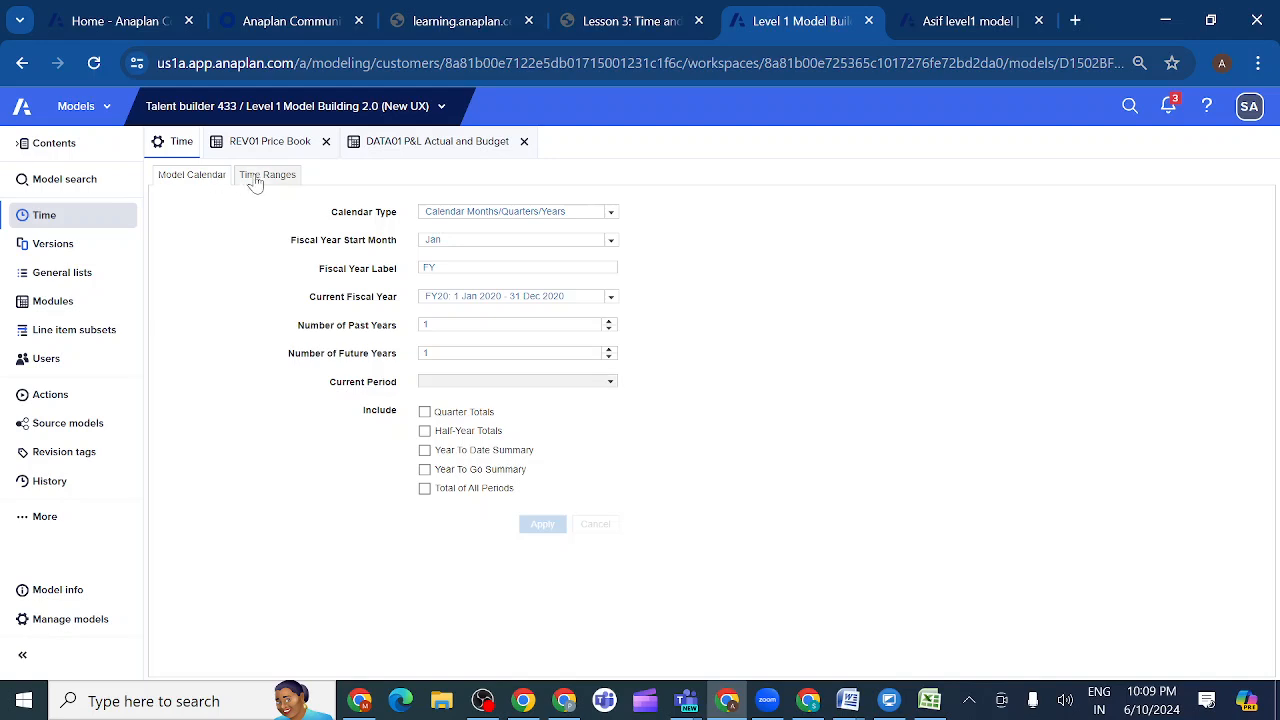
- Create a time range named FY with the start period FY19: 1 Jan 2019
left_click(262, 178)
left_click(167, 200)
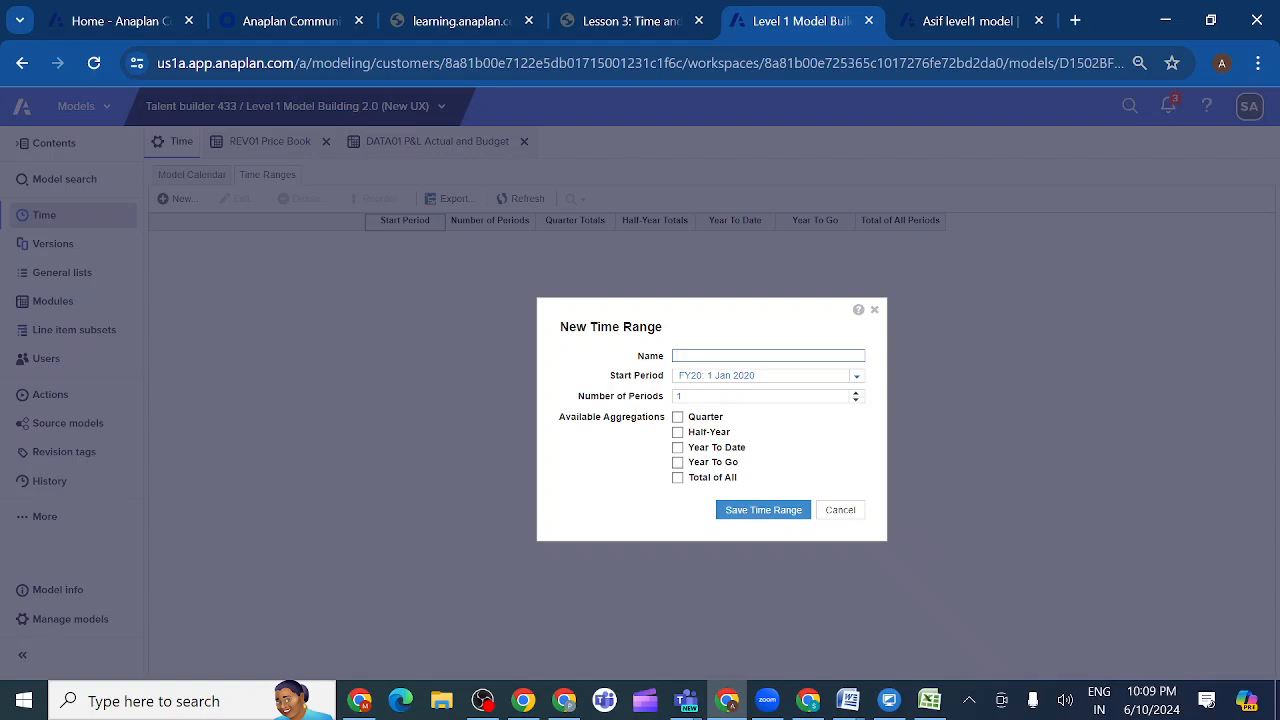
type("FY")
left_click(854, 378)
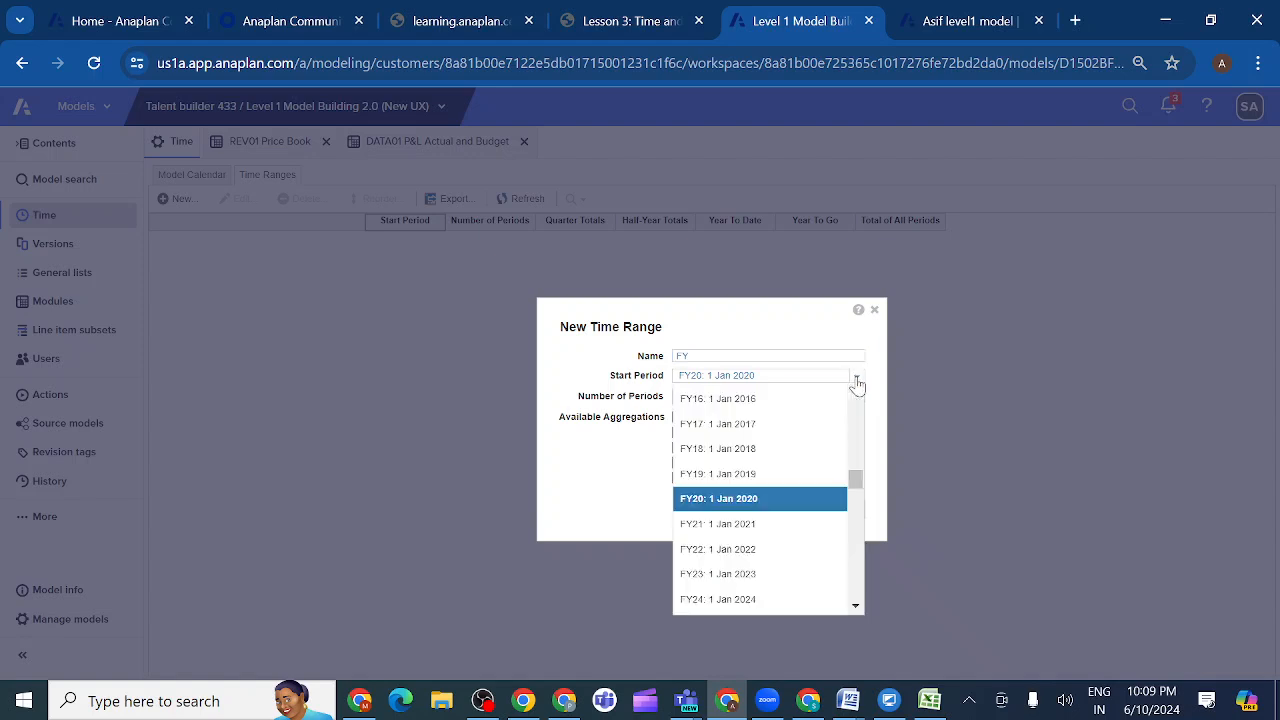
left_click(730, 474)
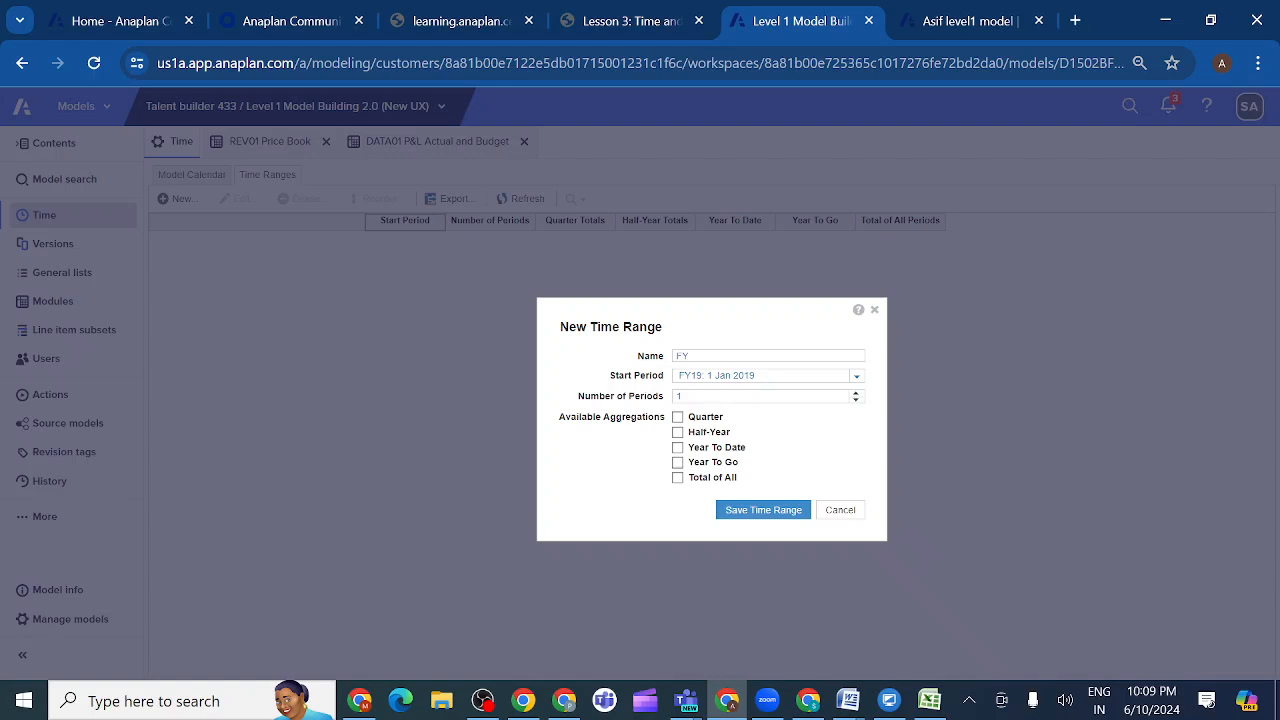
left_click(743, 517)
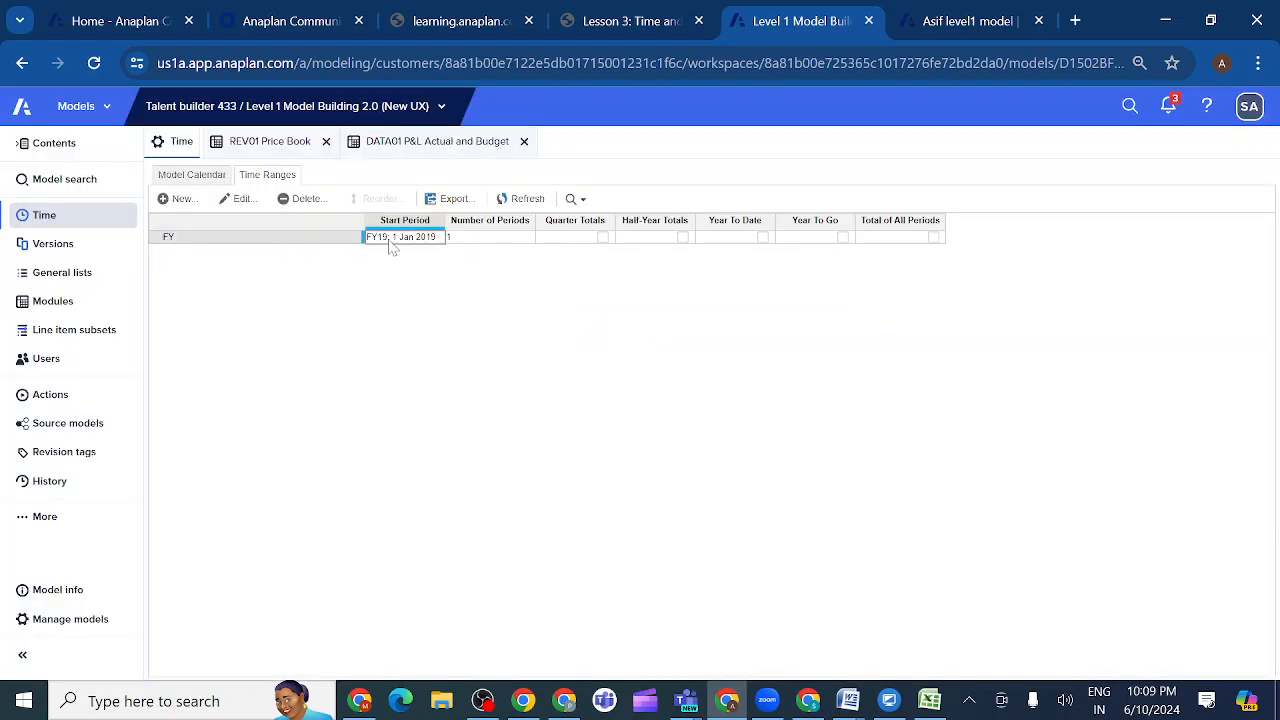
- Copy the DATA01 P&L Actual and Budget module as DATA01 P&L Actual and Budget - Copy, with default view only and cell data included
left_click(62, 305)
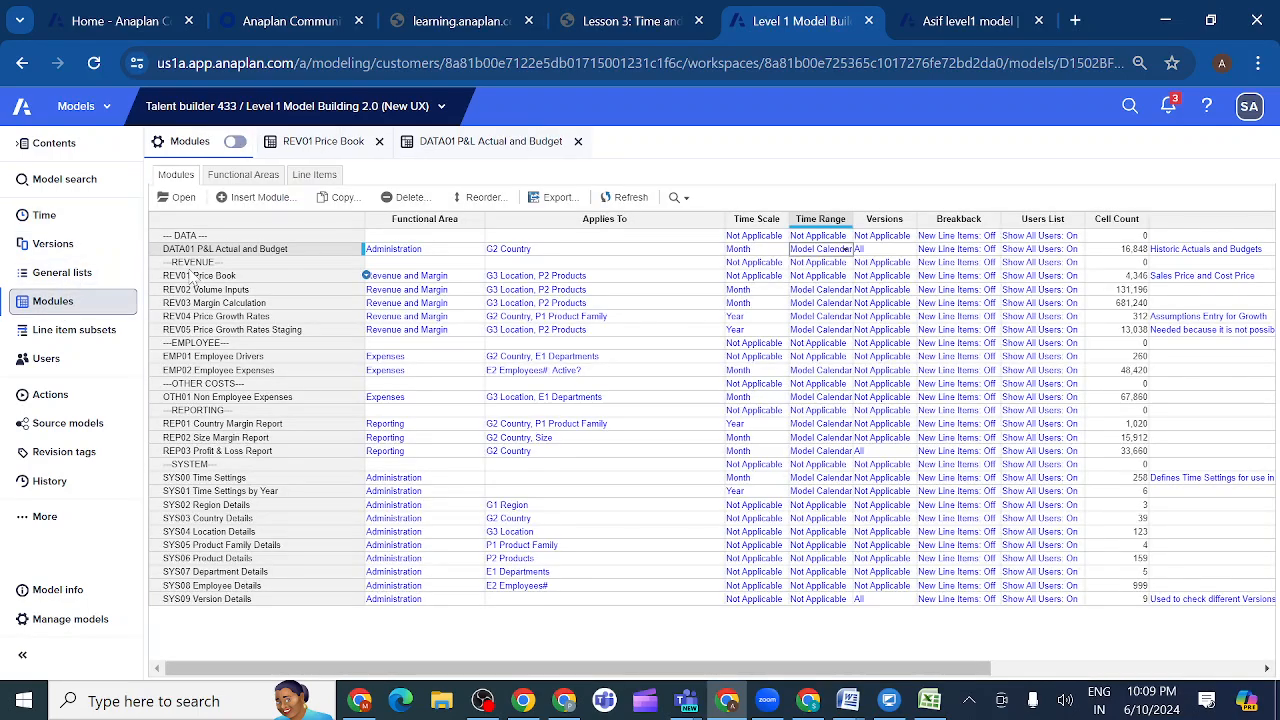
left_click(228, 252)
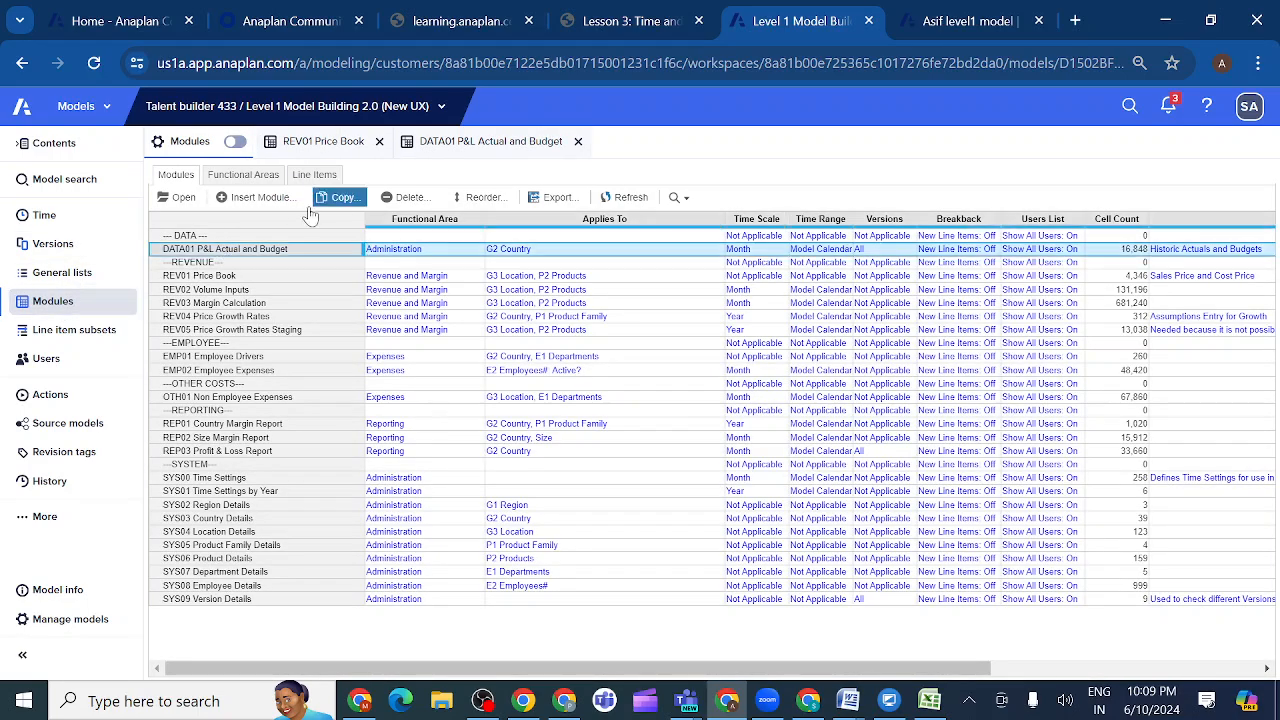
left_click(343, 197)
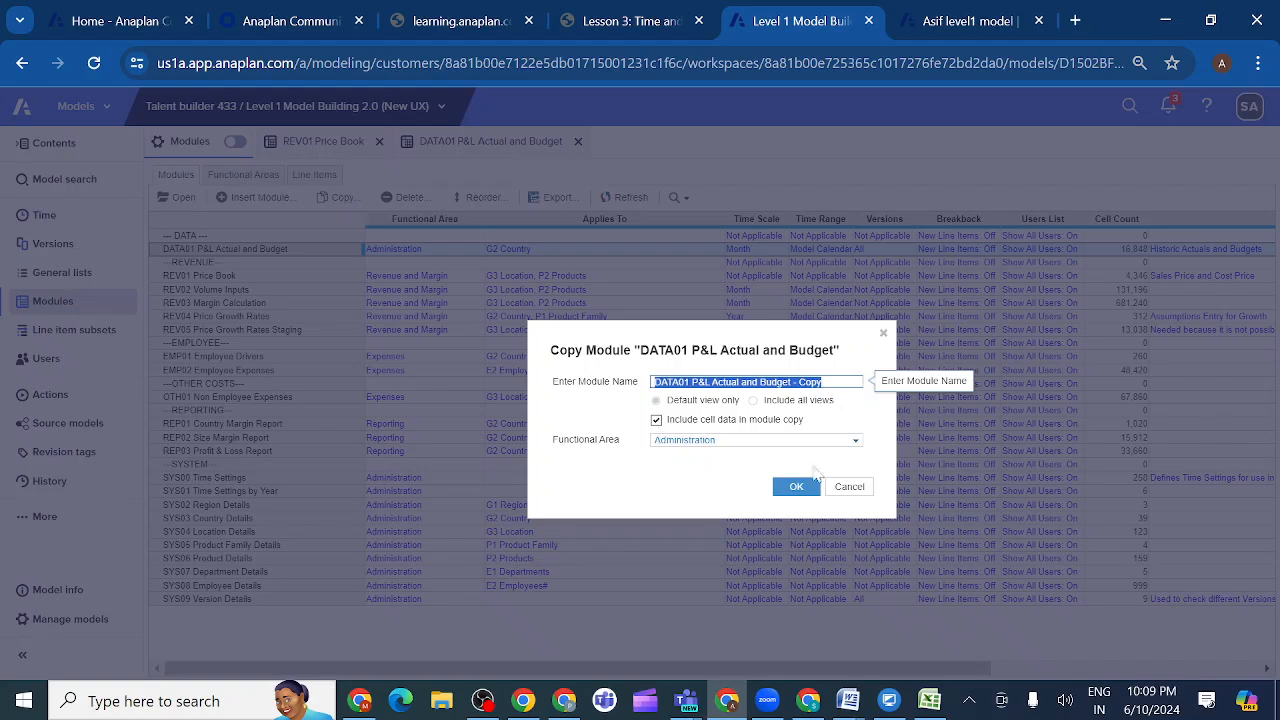
left_click(796, 487)
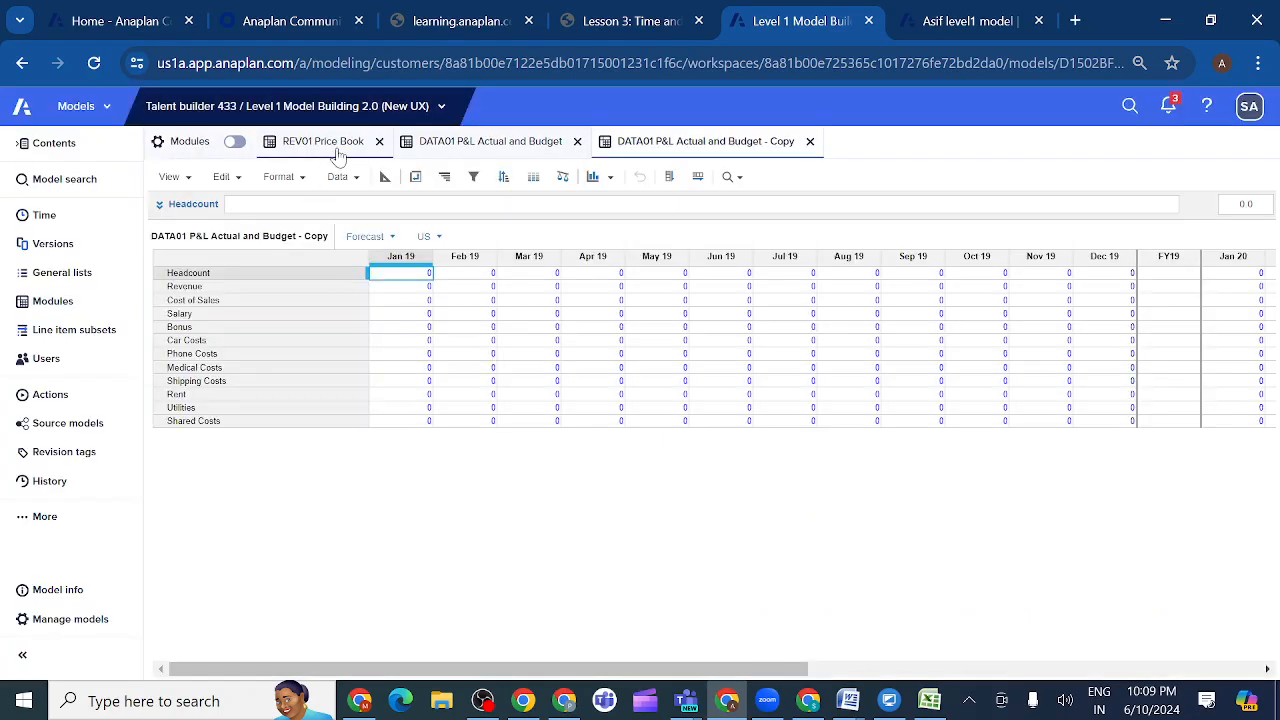
- In the copied module's blueprint, set the module-level time range to FY and accept the dimensionality change
left_click(385, 176)
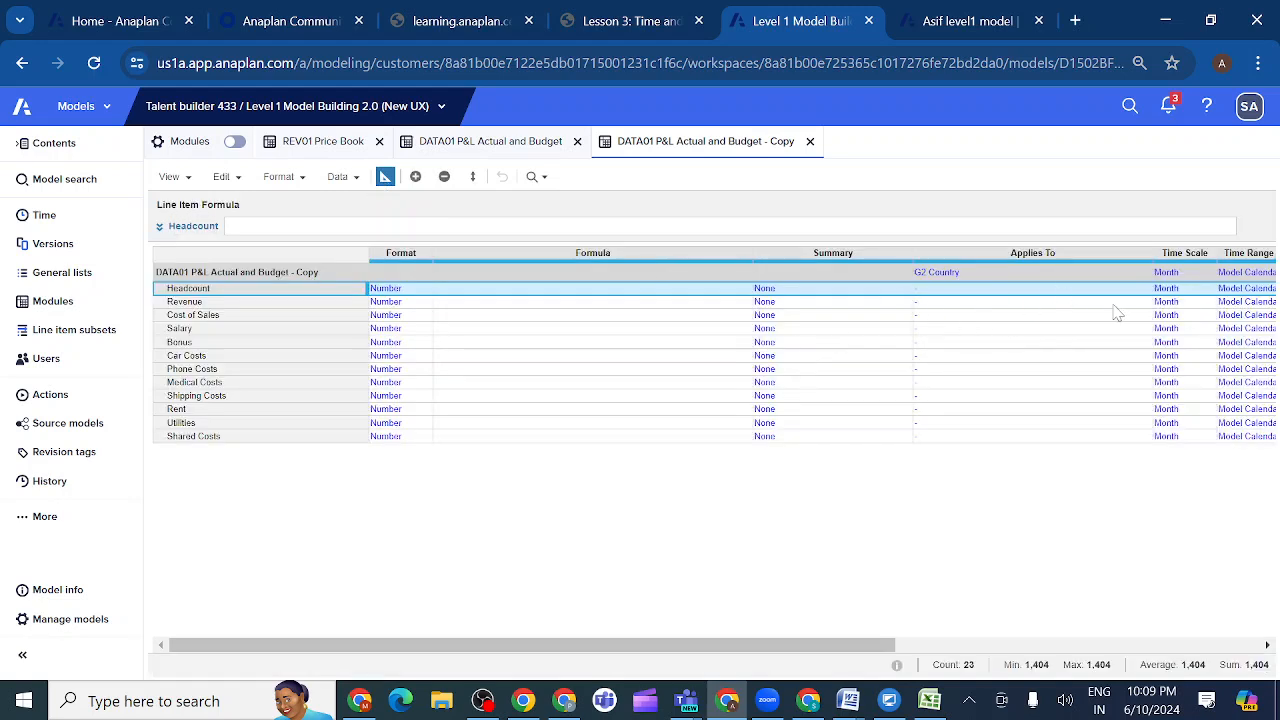
scroll(1117, 313, "right", 10)
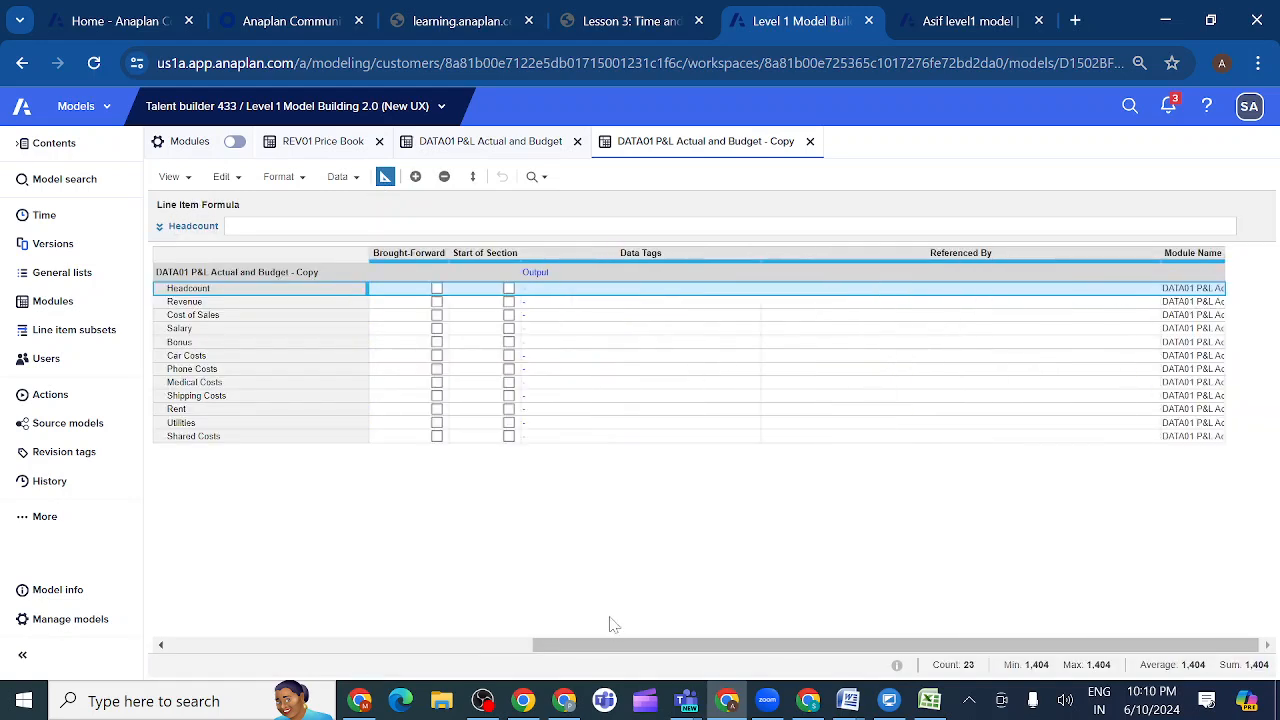
left_click_drag(623, 649, 315, 678)
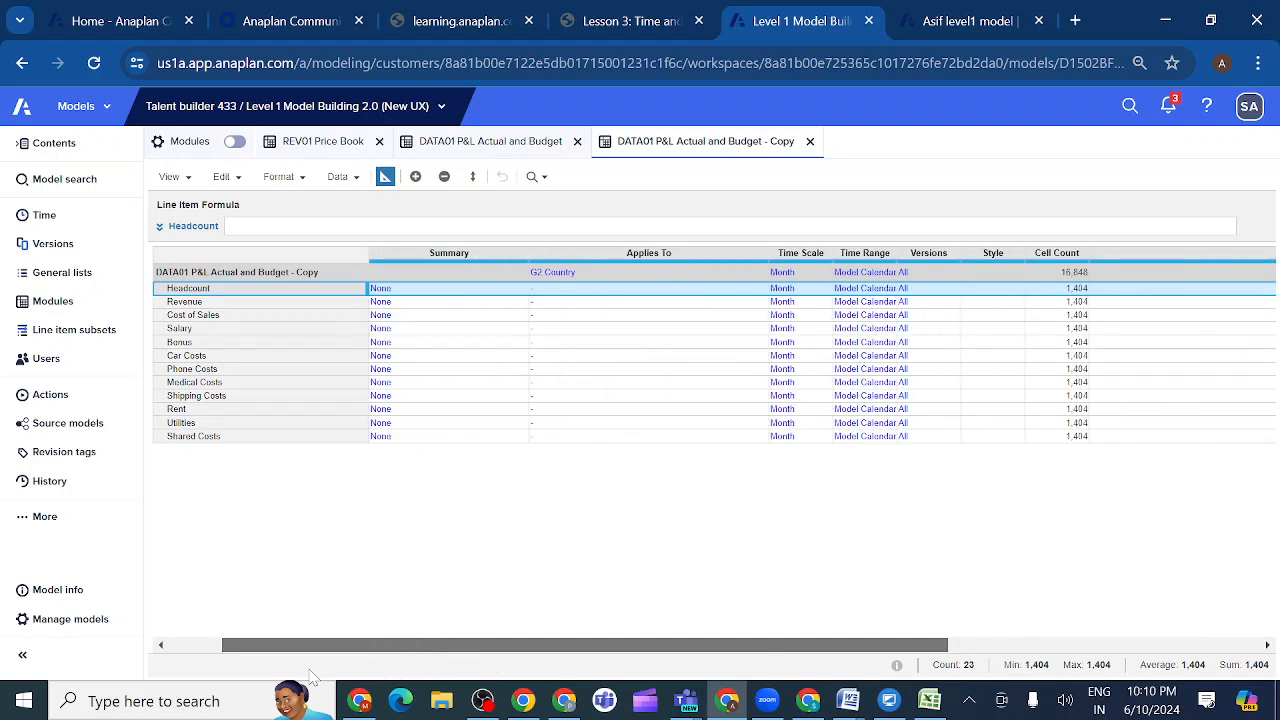
left_click(887, 272)
left_click(889, 271)
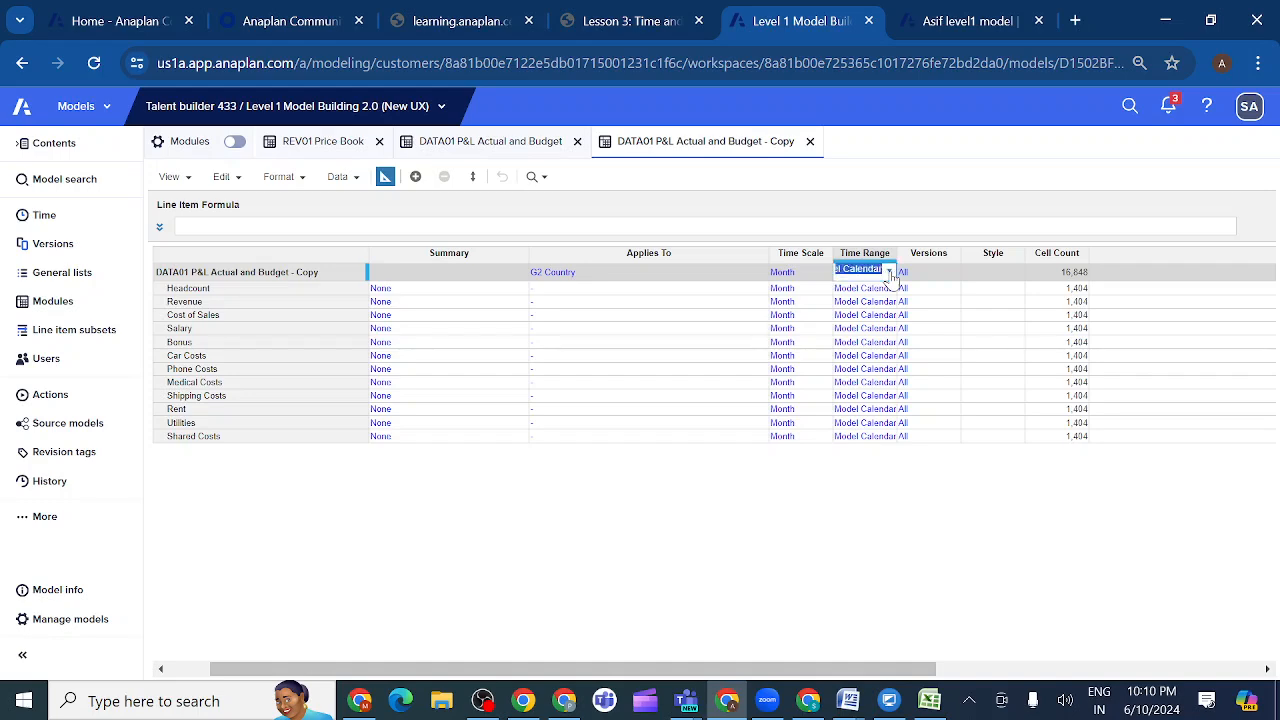
left_click(888, 272)
left_click(864, 319)
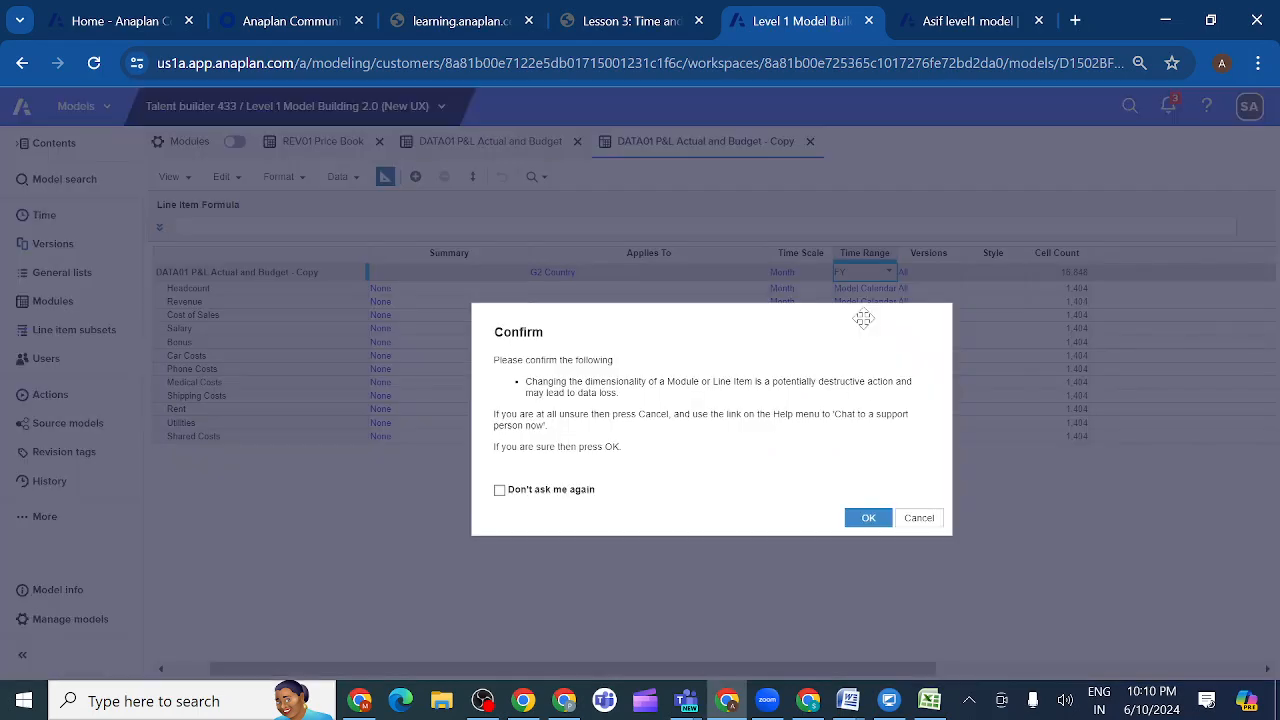
left_click(867, 520)
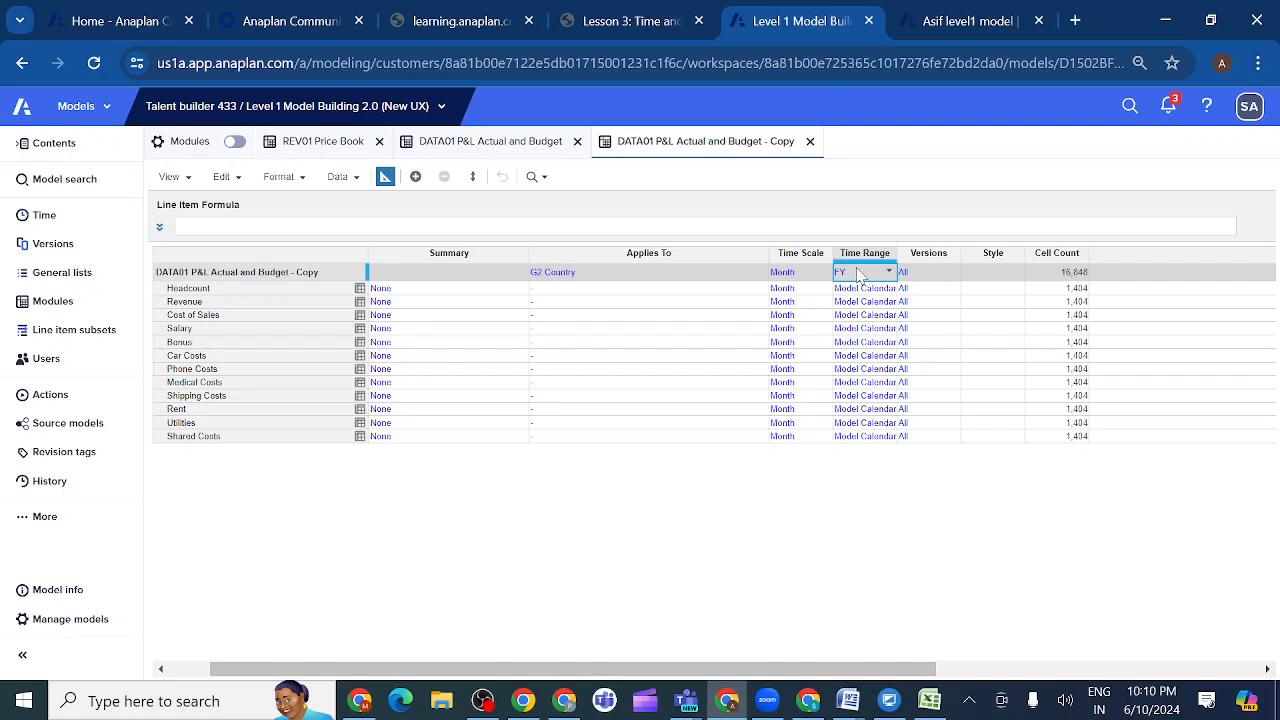
- Apply the FY time range to all line items from Headcount to Shared Costs and return to the module's grid view
key("ctrl+c")
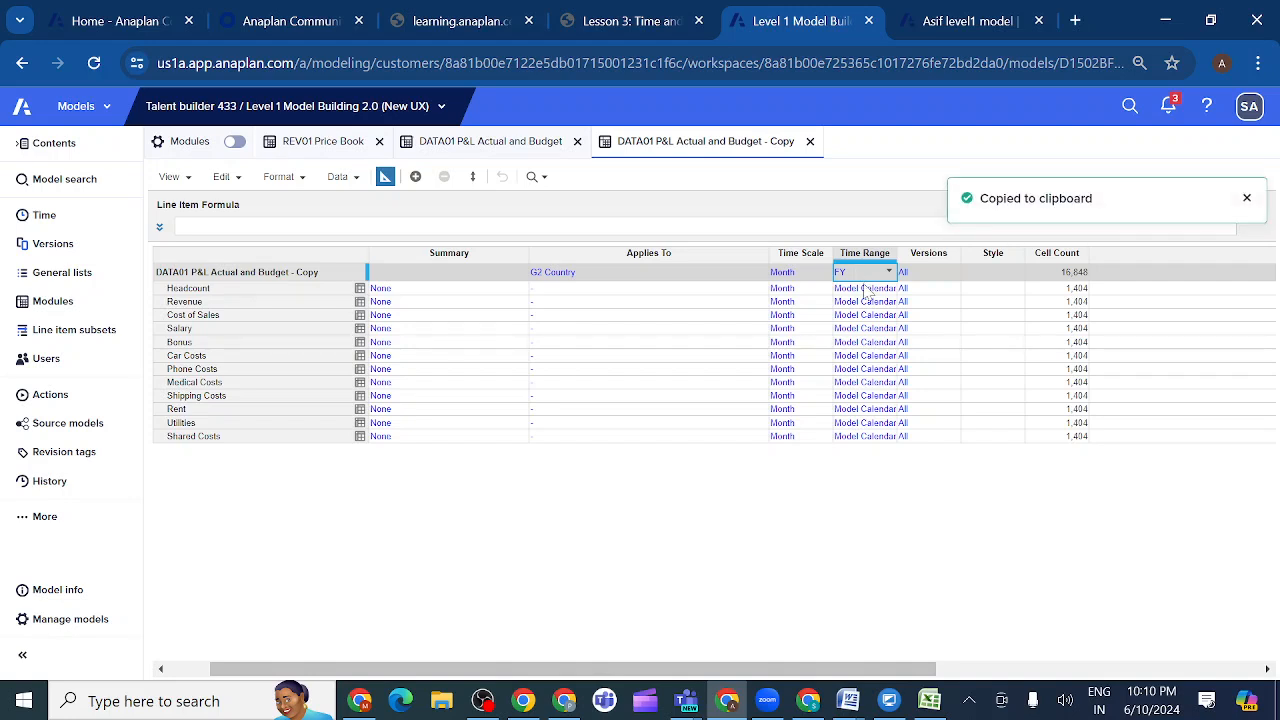
key("shift+Down")
key("shift+Down")
key("shift+Down")
key("shift+Down")
key("shift+Down")
key("shift+Down")
key("shift+Down")
key("shift+Down")
key("shift+Down")
key("shift+Down")
key("shift+Down")
key("shift+Down")
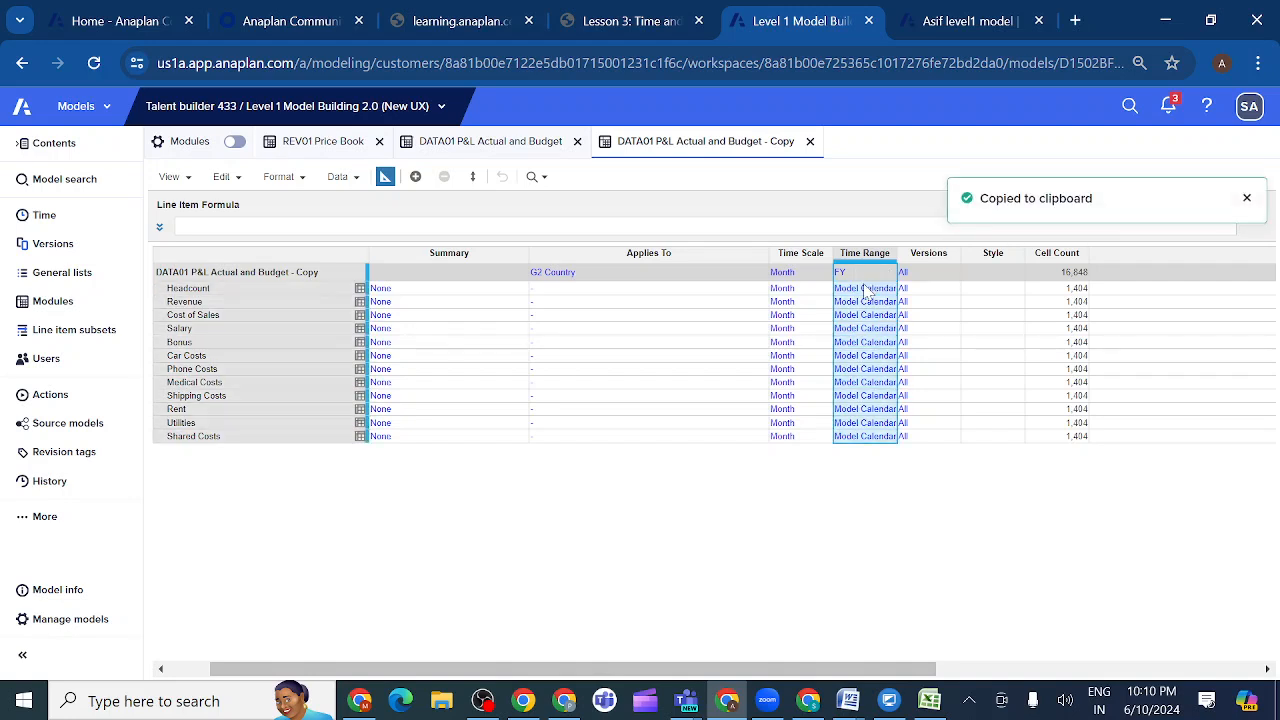
key("ctrl+v")
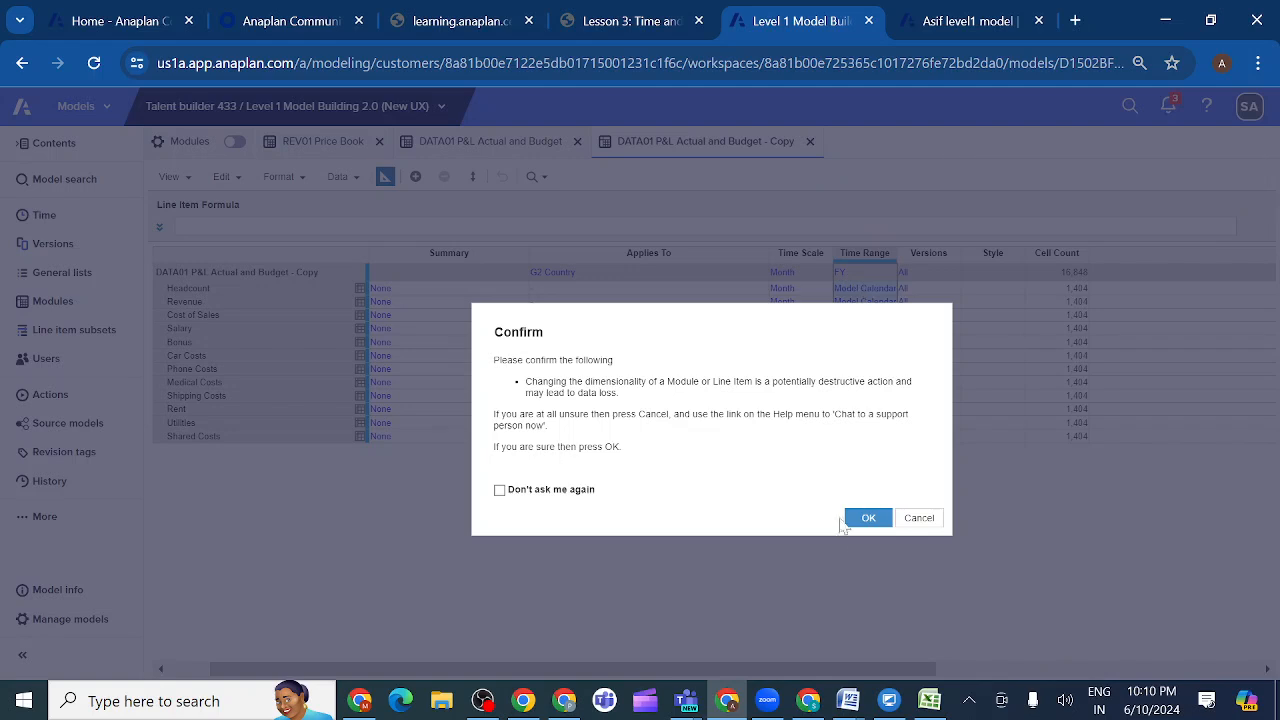
left_click(867, 520)
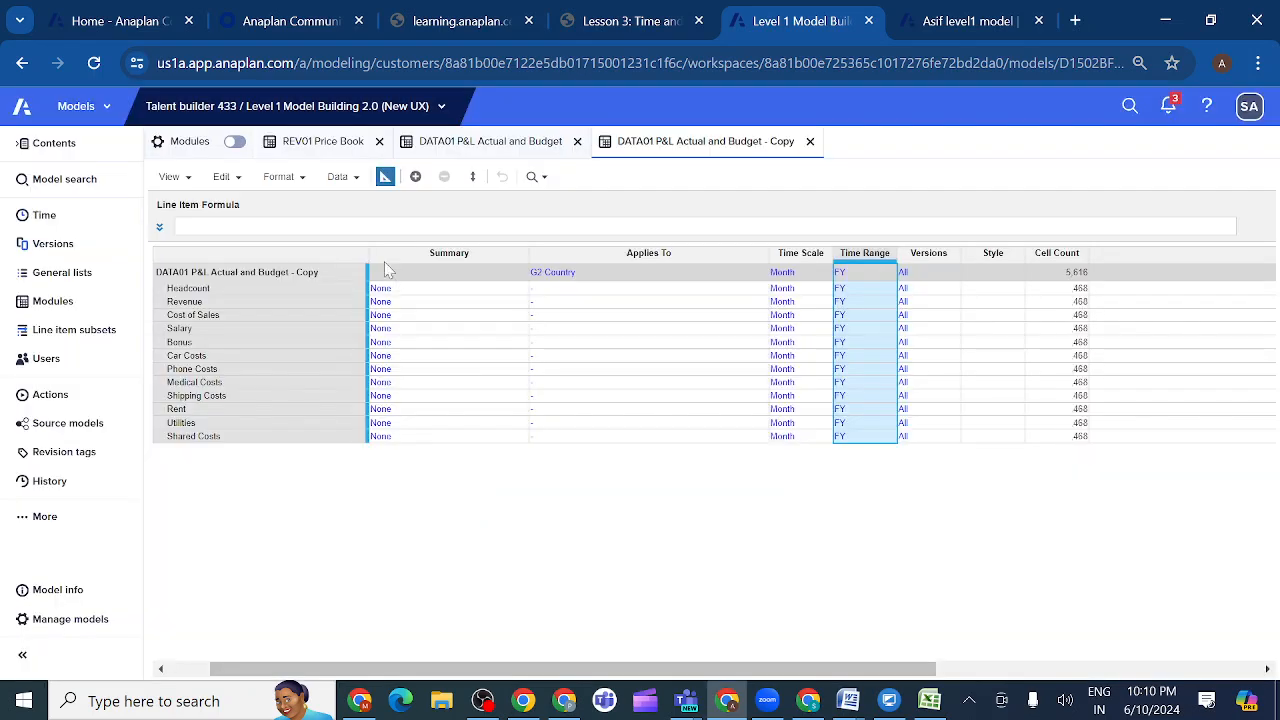
left_click(385, 177)
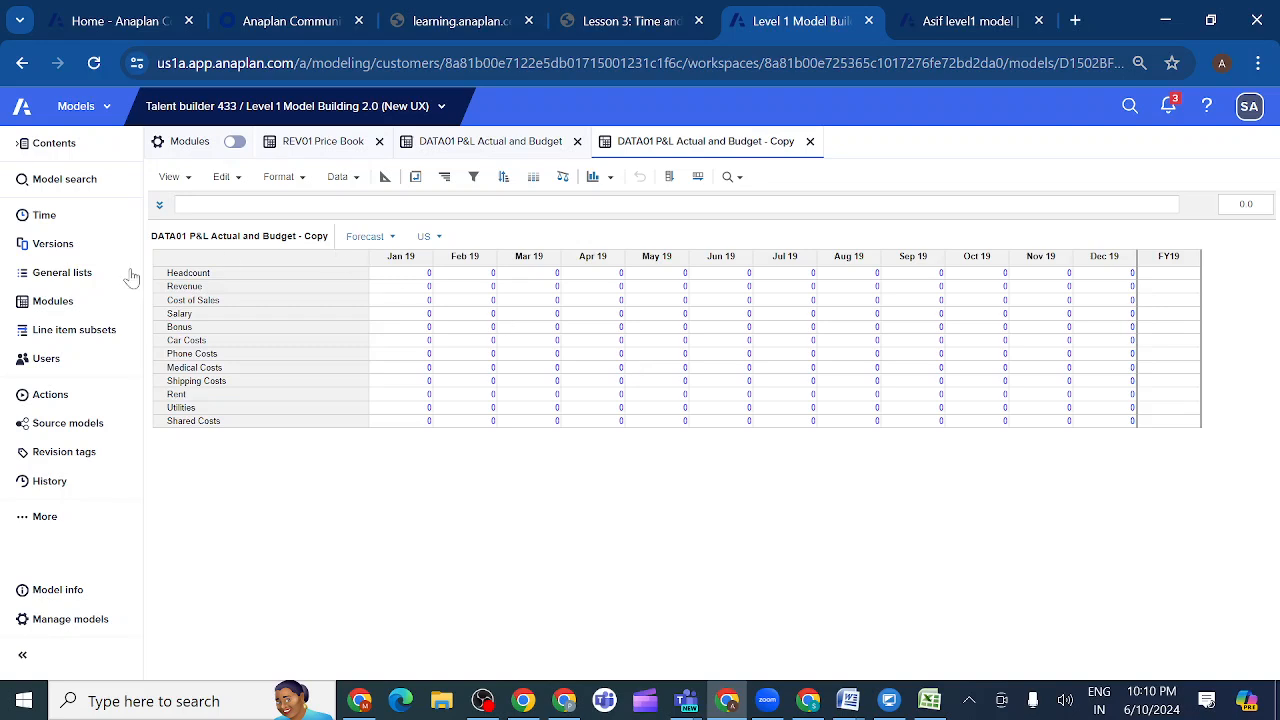
- Compare the Model Calendar and Time Ranges settings of the model and view its Versions list
left_click(83, 227)
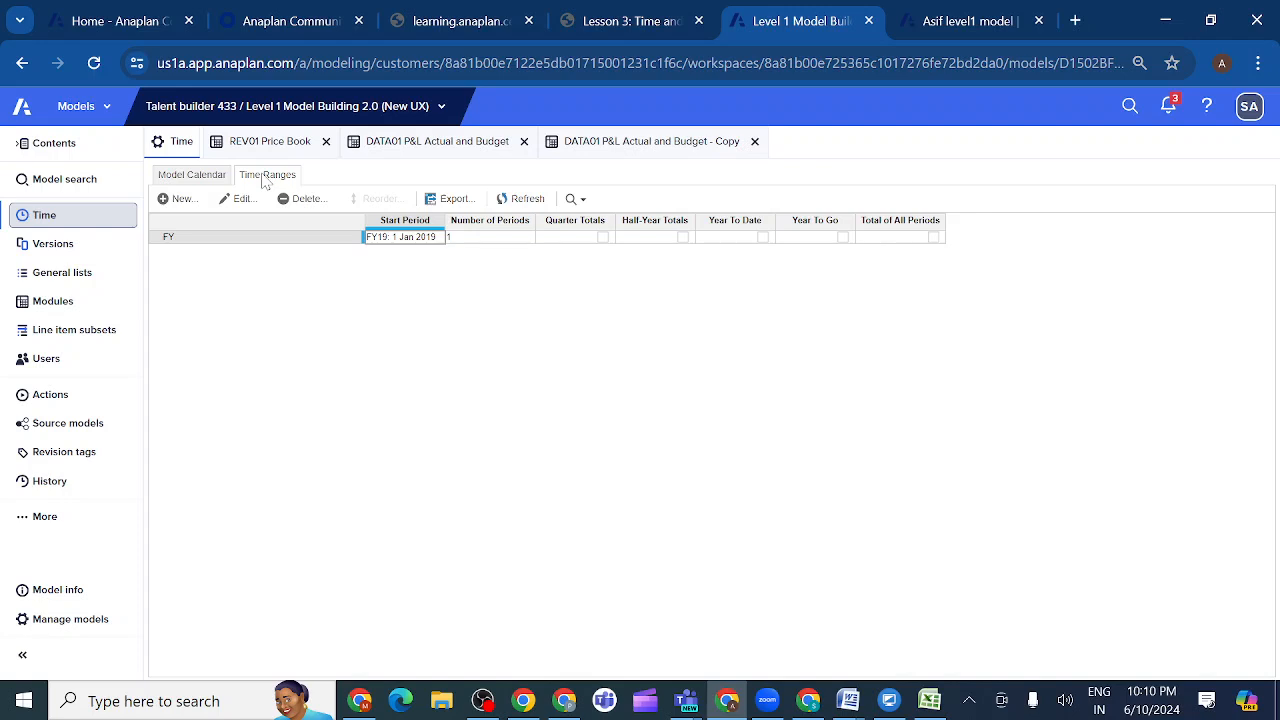
left_click(210, 180)
left_click(264, 177)
left_click(203, 178)
left_click(276, 180)
left_click(206, 182)
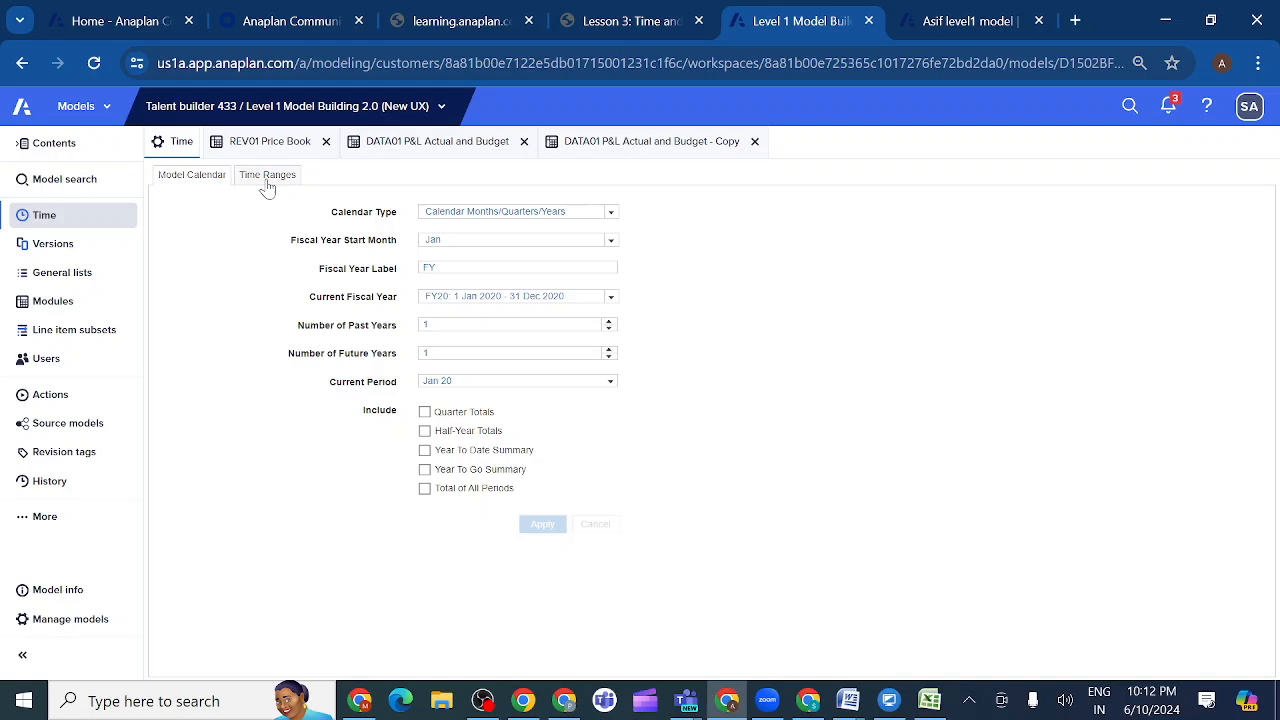
left_click(89, 250)
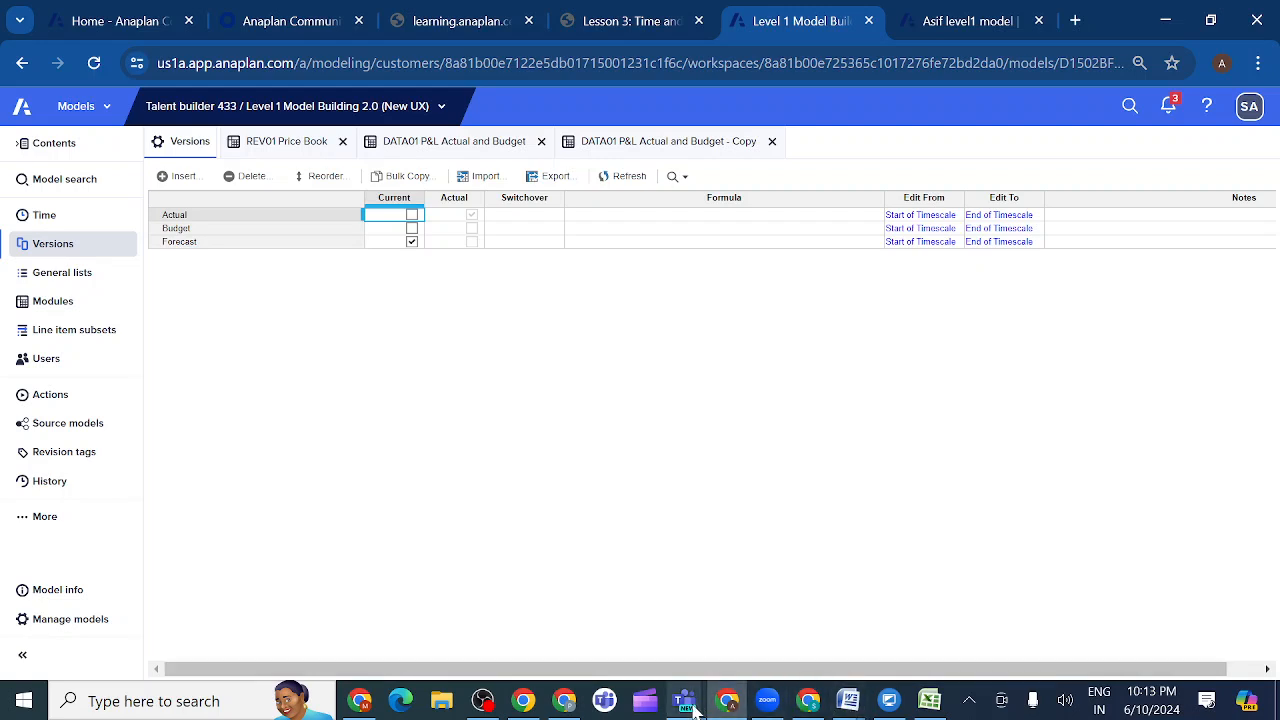
- Switch to the Anaplan evening class meeting in Microsoft Teams and stop sharing the screen
mouse_move(690, 706)
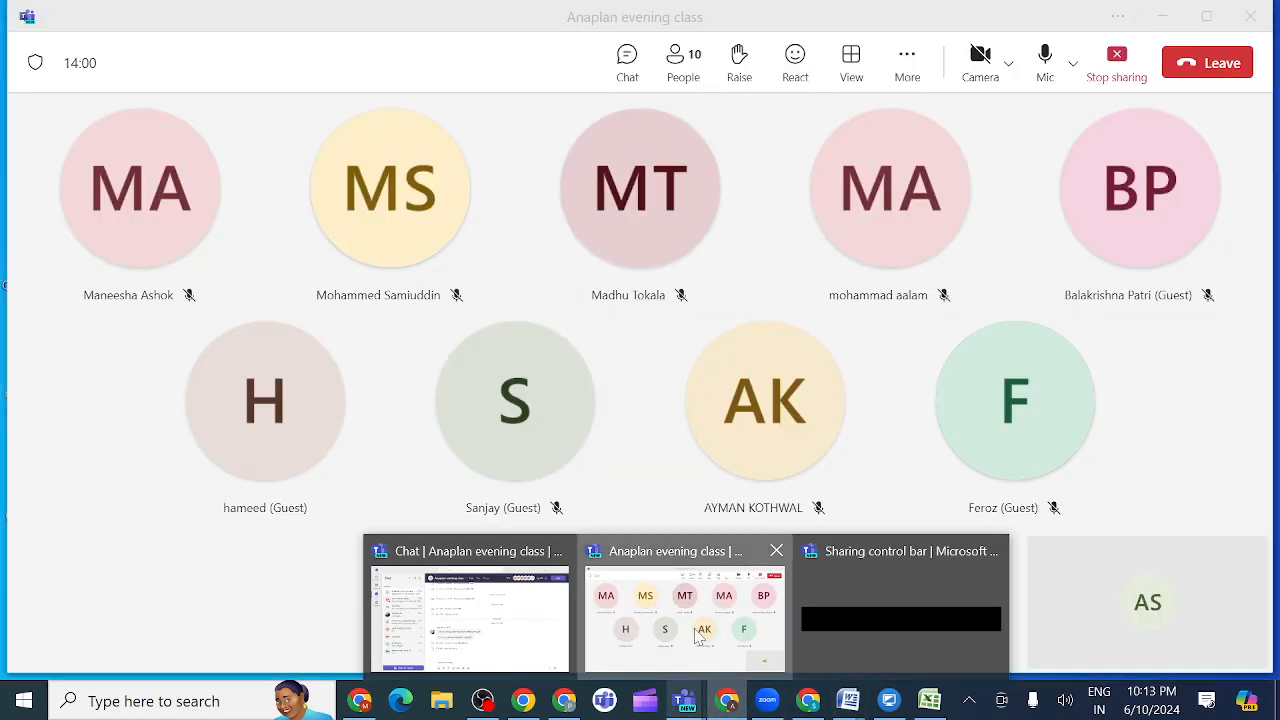
left_click(699, 637)
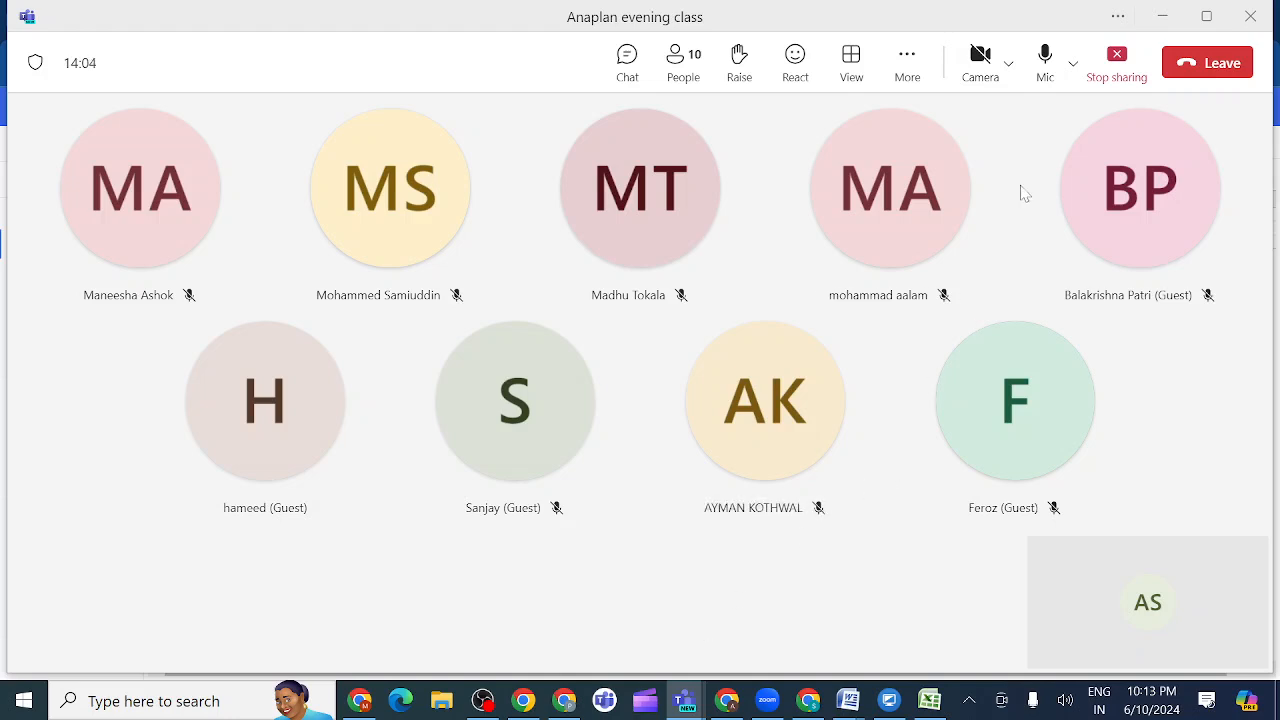
left_click(1117, 58)
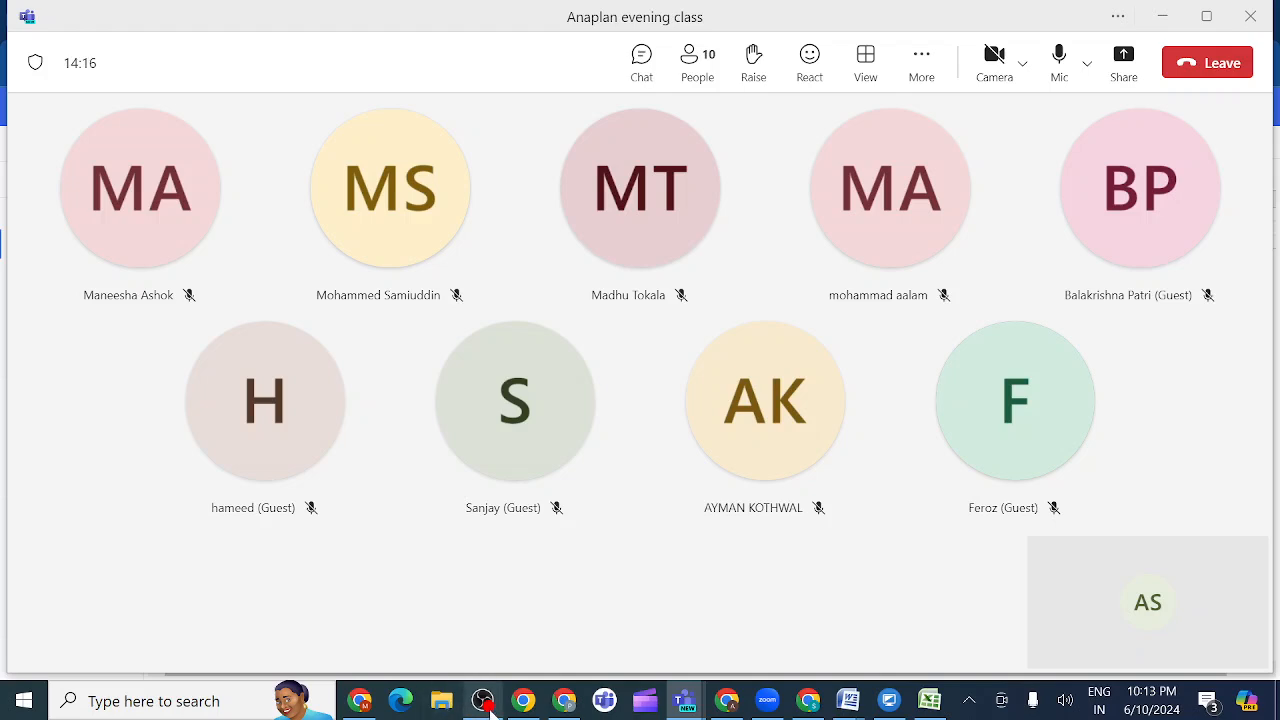
- Switch to OBS and request to stop the running recording
mouse_move(490, 708)
left_click(539, 600)
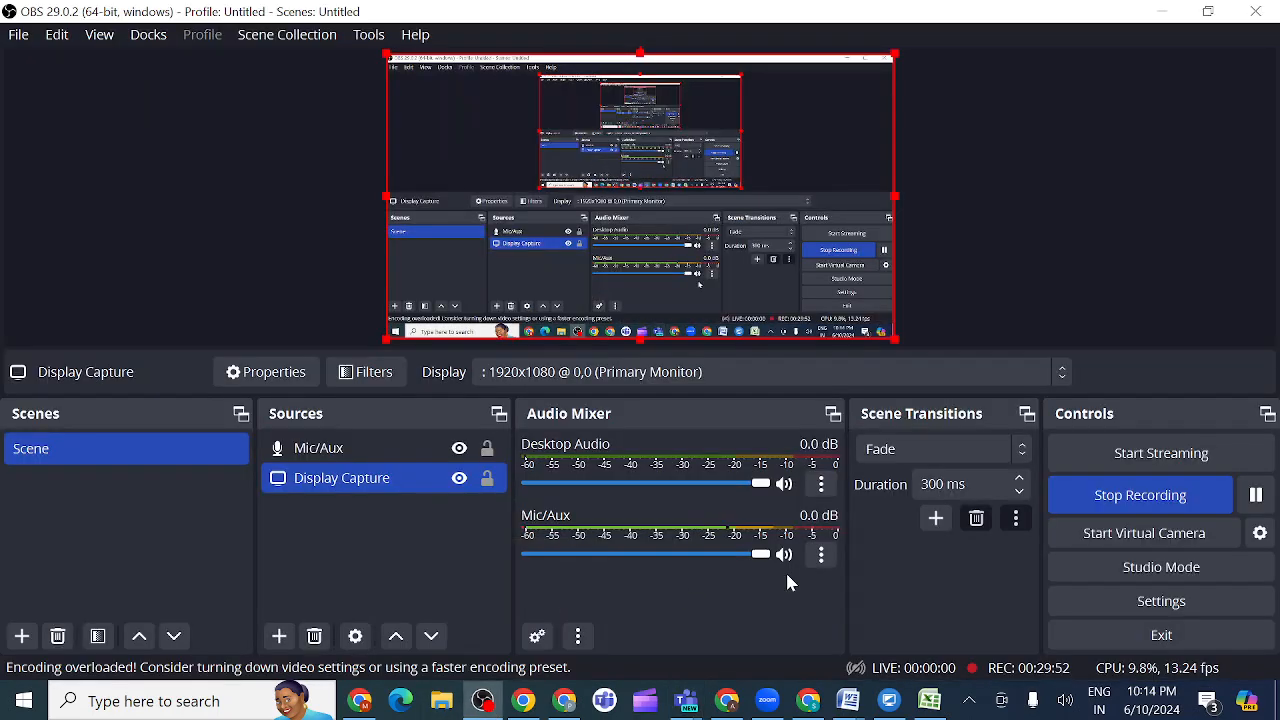
left_click(1145, 504)
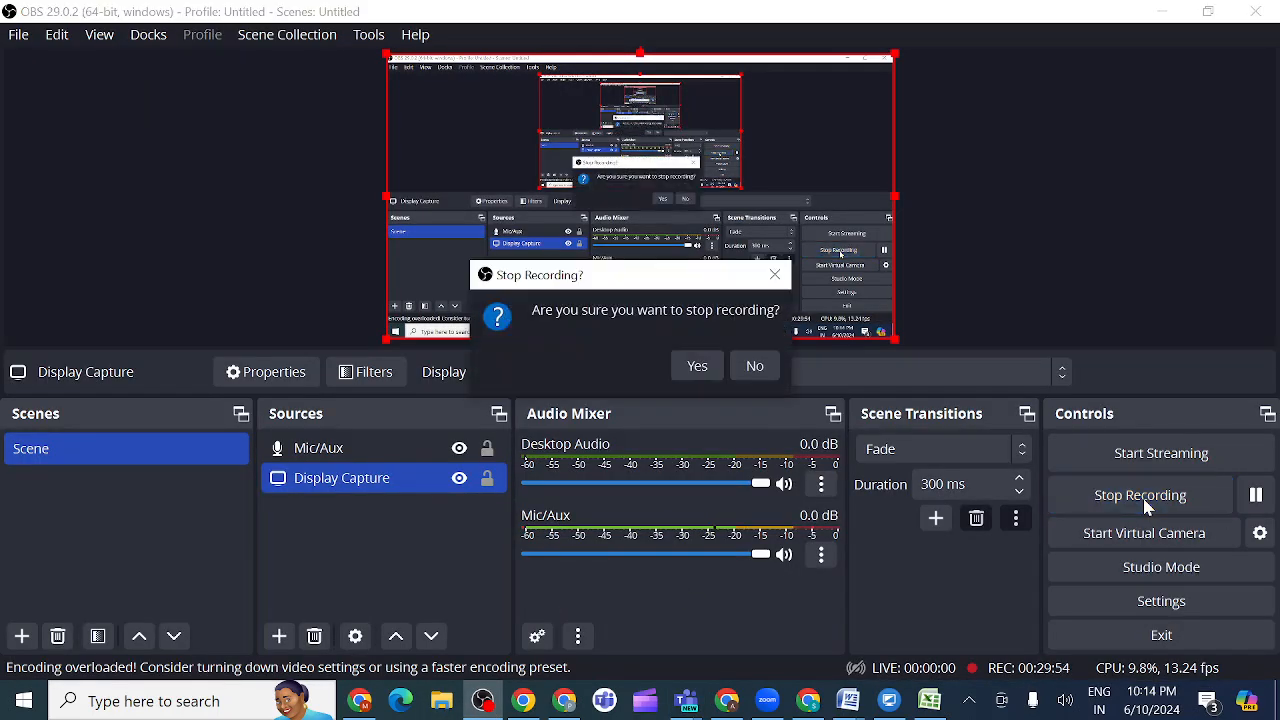